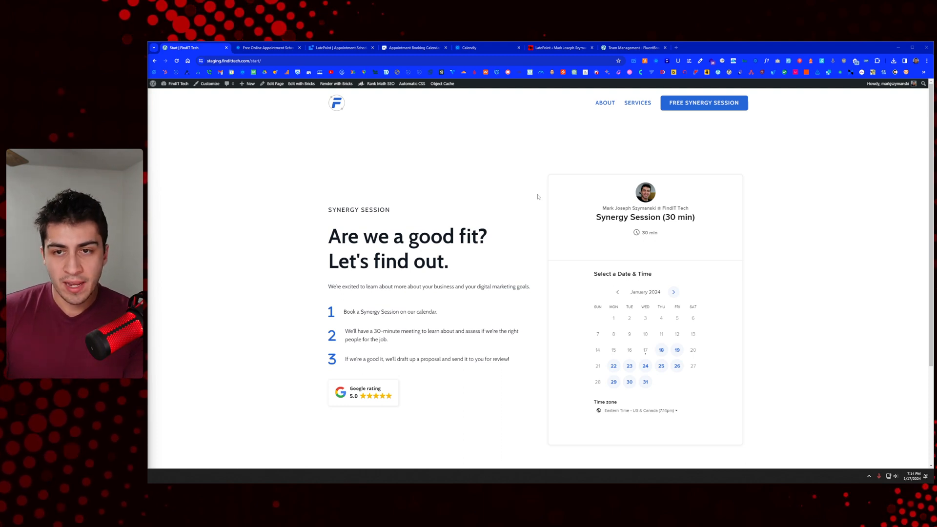
Step: Pick the 4:30pm slot on Thursday, January 18 and continue to the Enter Details form
scroll(683, 259, down, 1)
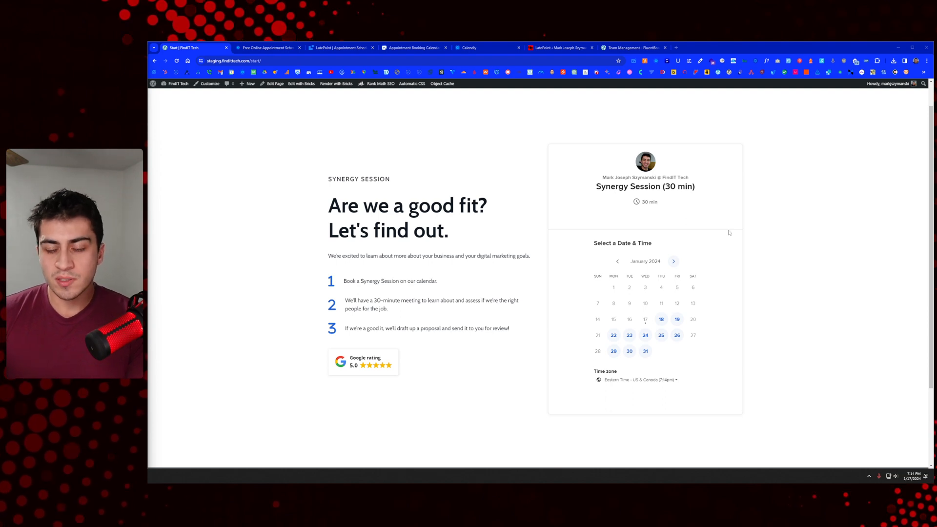
click(662, 319)
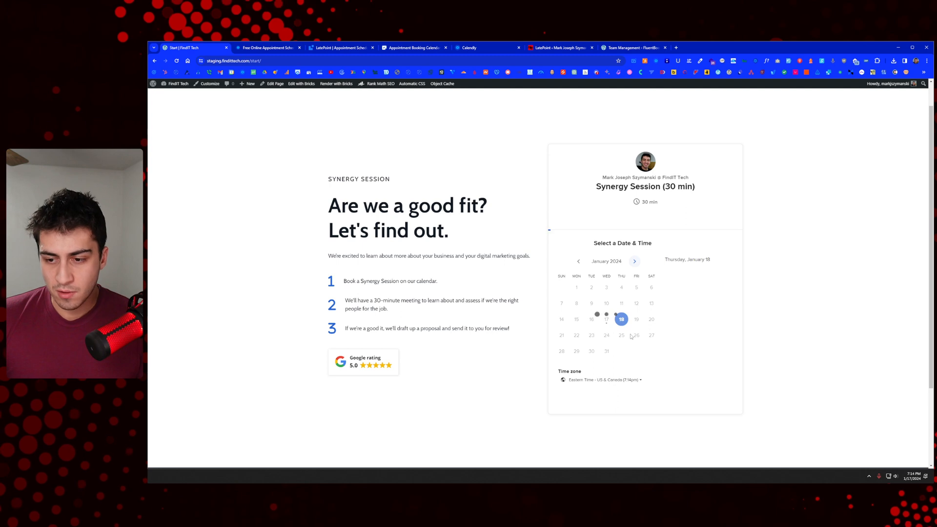
click(700, 302)
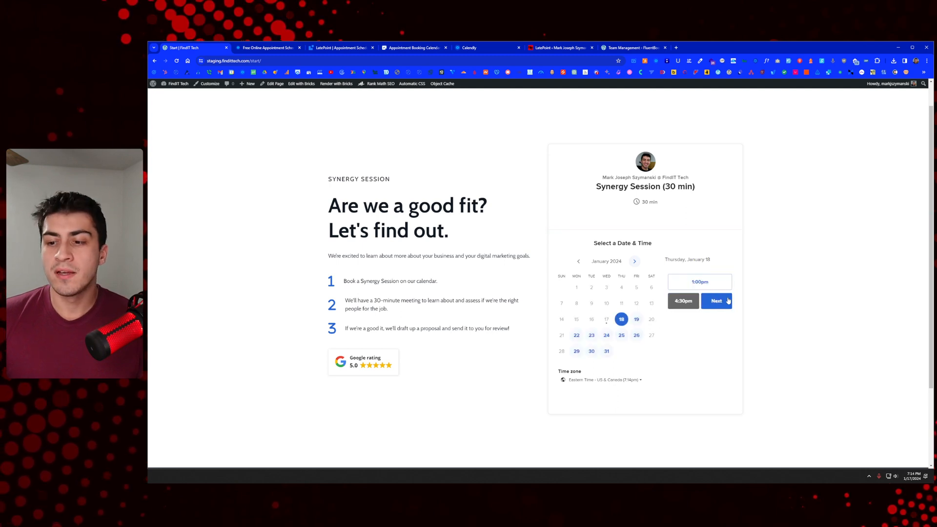
click(718, 301)
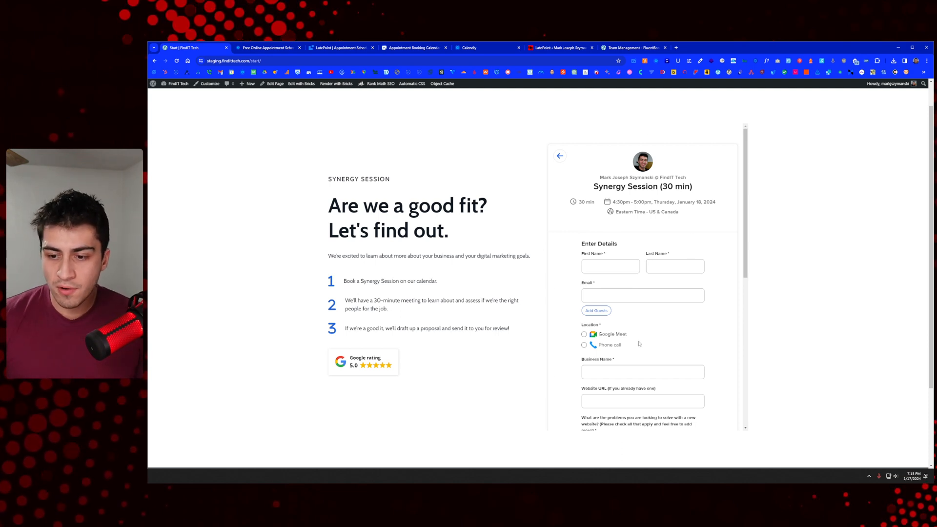
Step: Review the name, email, location, business, website and problems questions, then switch to the LatePoint website
scroll(649, 326, down, 3)
scroll(649, 325, down, 3)
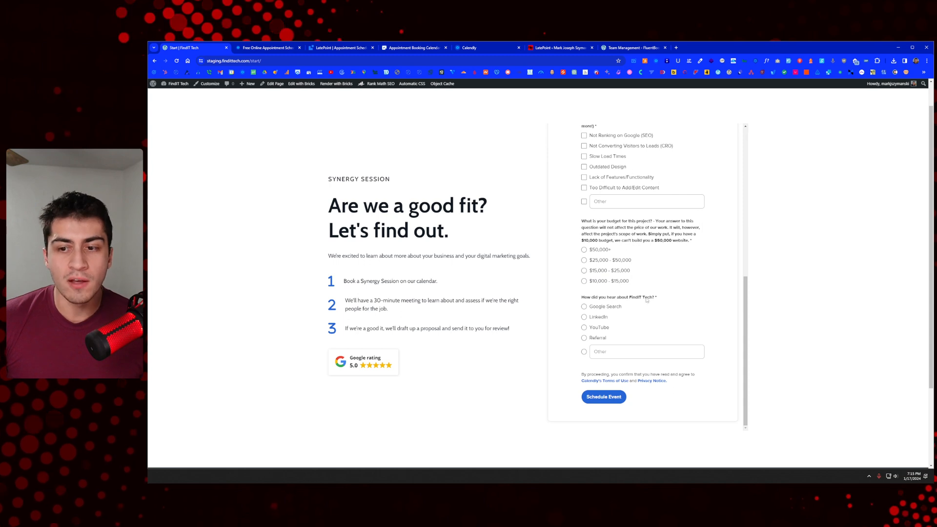
scroll(661, 273, up, 2)
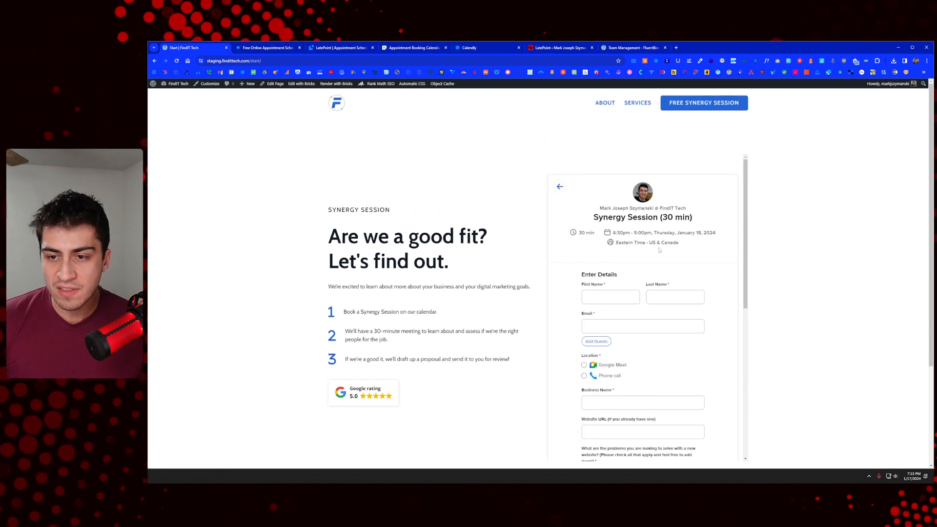
scroll(669, 244, down, 3)
scroll(657, 231, down, 5)
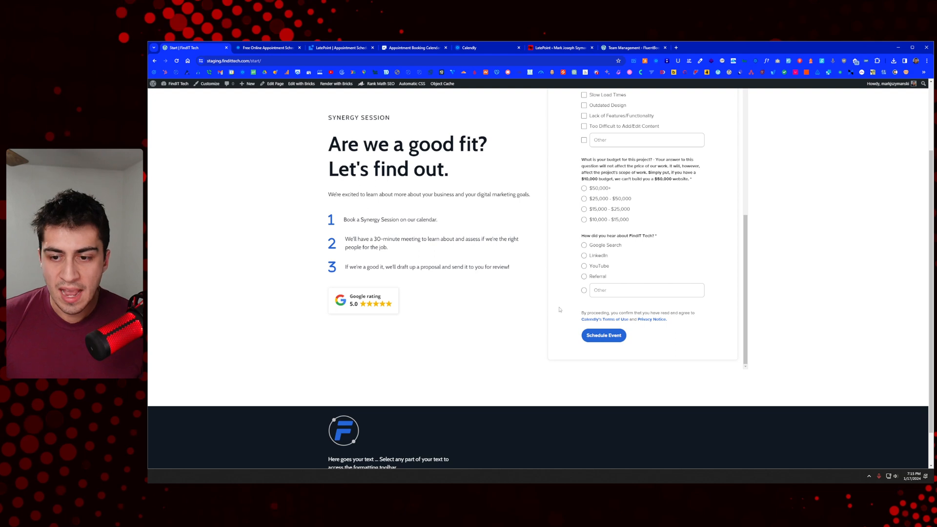
scroll(492, 301, up, 1)
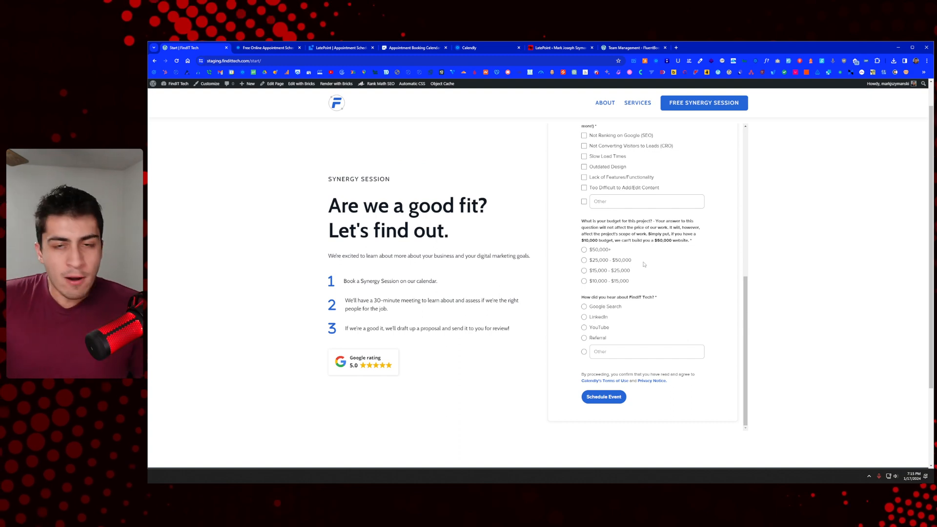
scroll(675, 262, up, 3)
scroll(676, 262, up, 3)
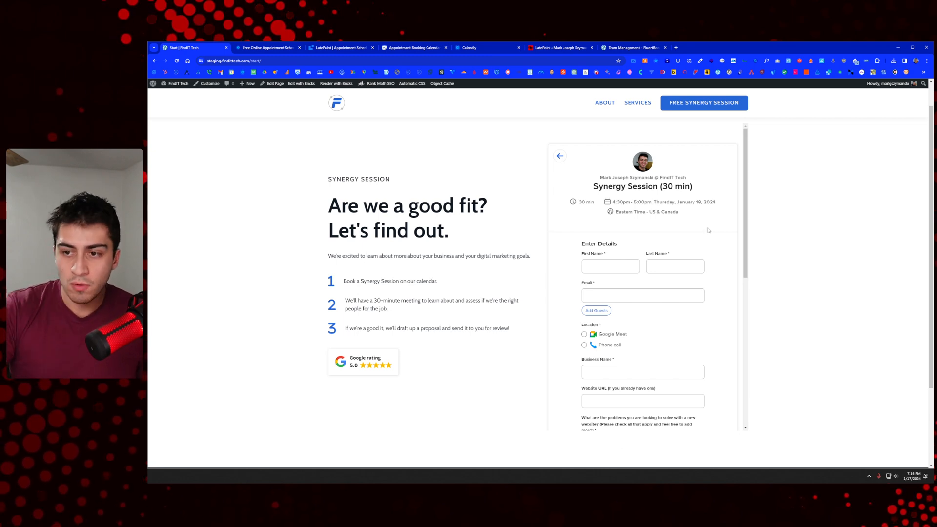
scroll(703, 216, down, 2)
scroll(702, 215, down, 5)
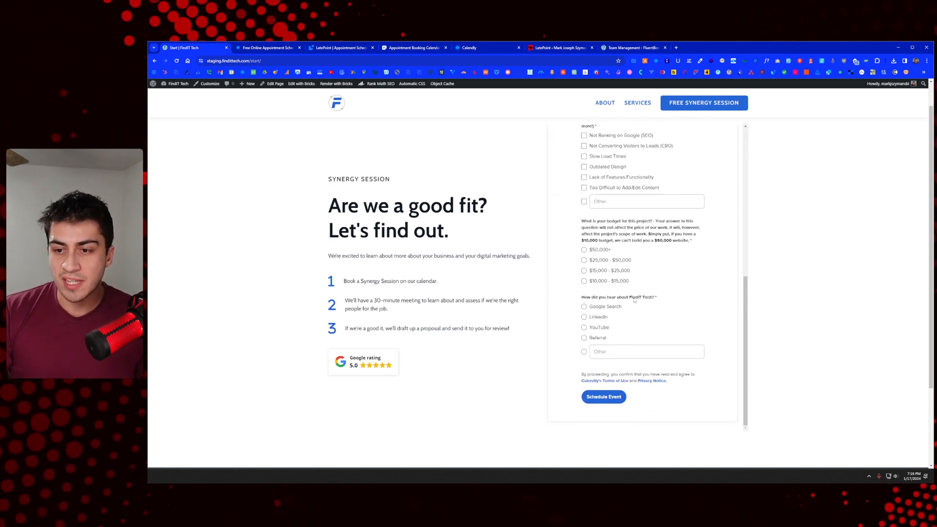
scroll(609, 290, up, 10)
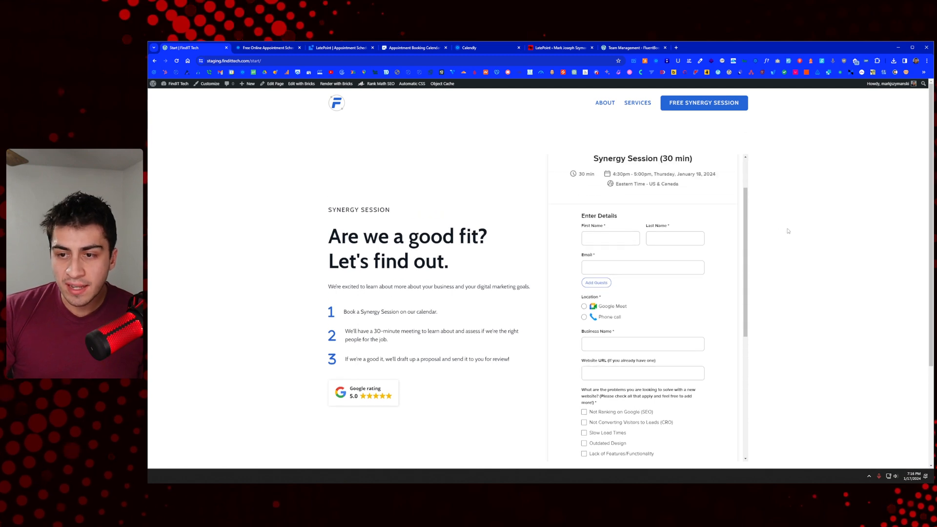
scroll(720, 283, down, 3)
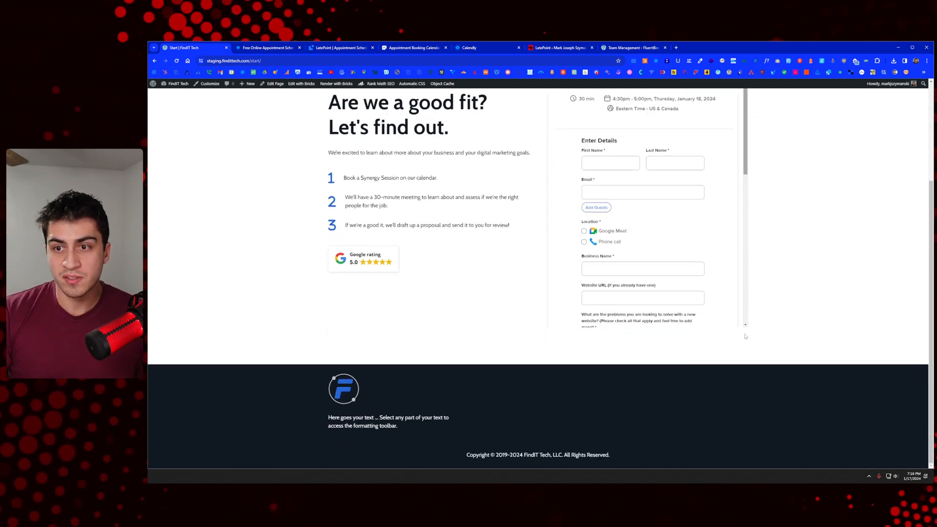
scroll(650, 261, down, 10)
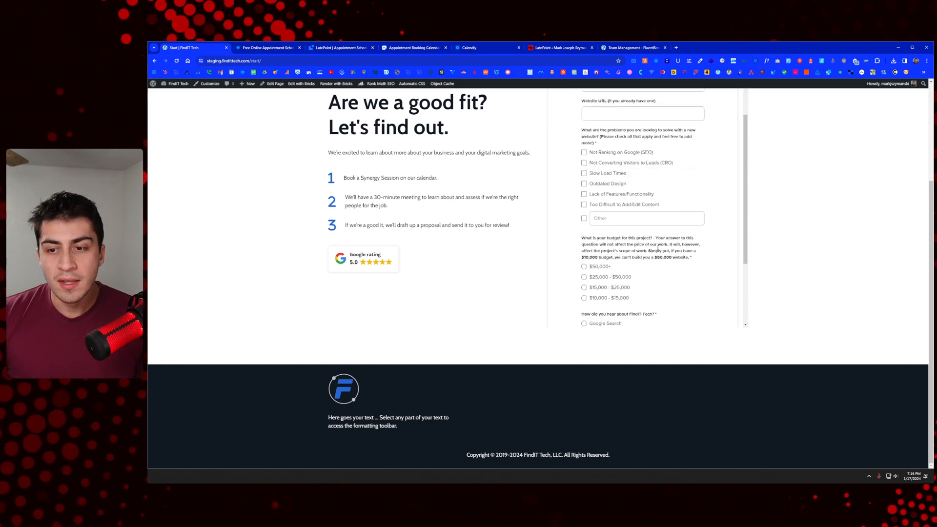
scroll(794, 234, up, 3)
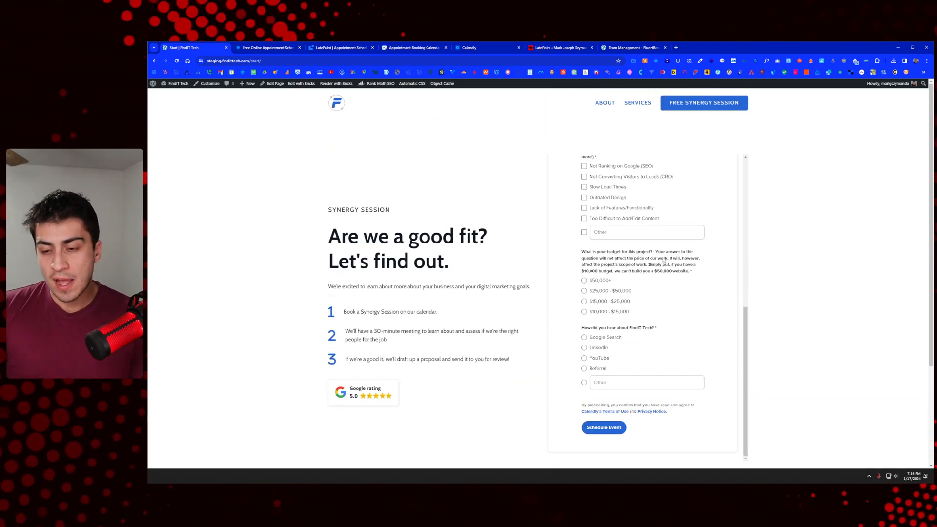
scroll(663, 260, up, 10)
scroll(663, 259, down, 2)
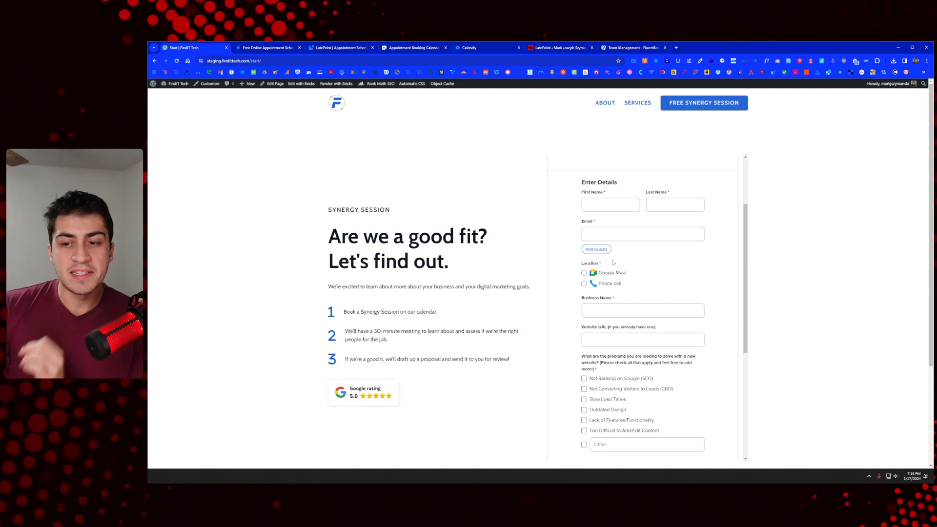
scroll(669, 233, up, 1)
scroll(669, 233, up, 1)
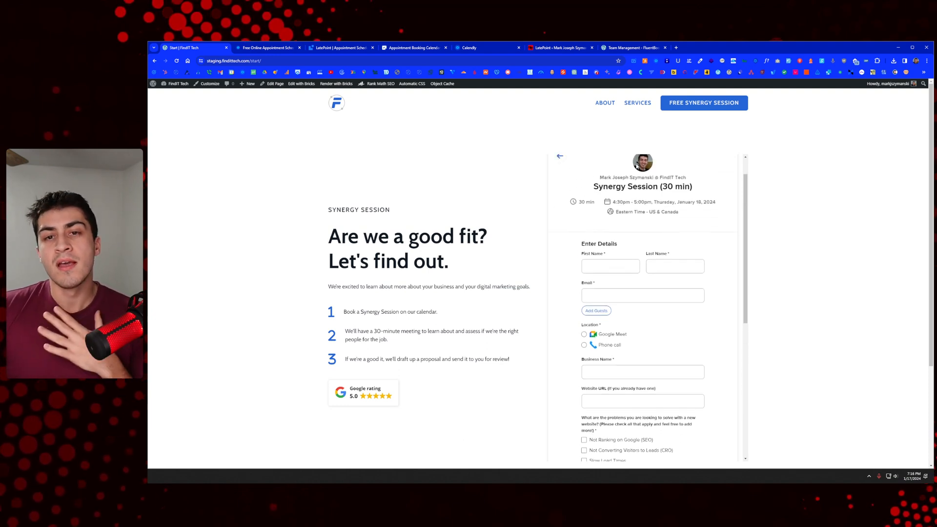
click(330, 48)
Step: Scroll to the top of latepoint.com and switch to the site's LatePoint admin
scroll(457, 141, up, 7)
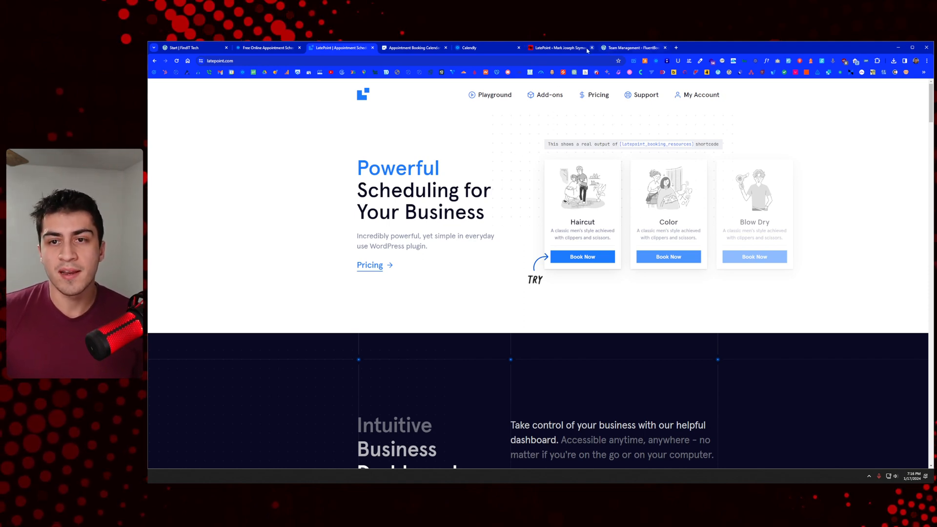
click(556, 49)
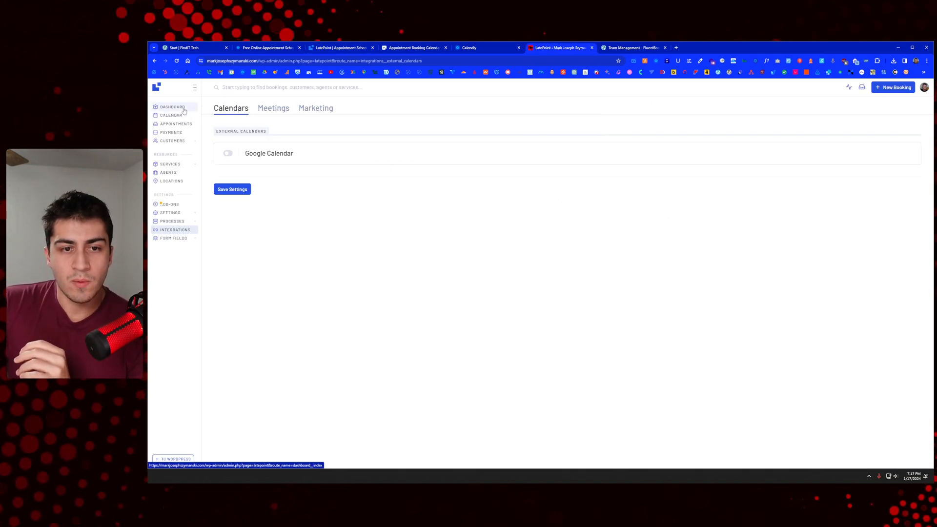
Step: Enable the Google Calendar integration under Integrations > Calendars
click(227, 155)
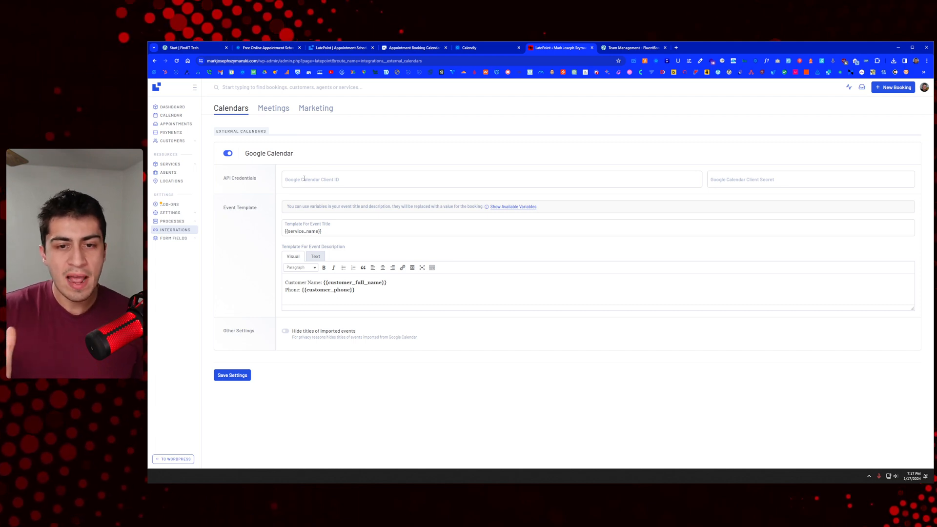
Step: Leave the Google Calendar client ID and secret empty and go to Settings > Add-ons
click(321, 180)
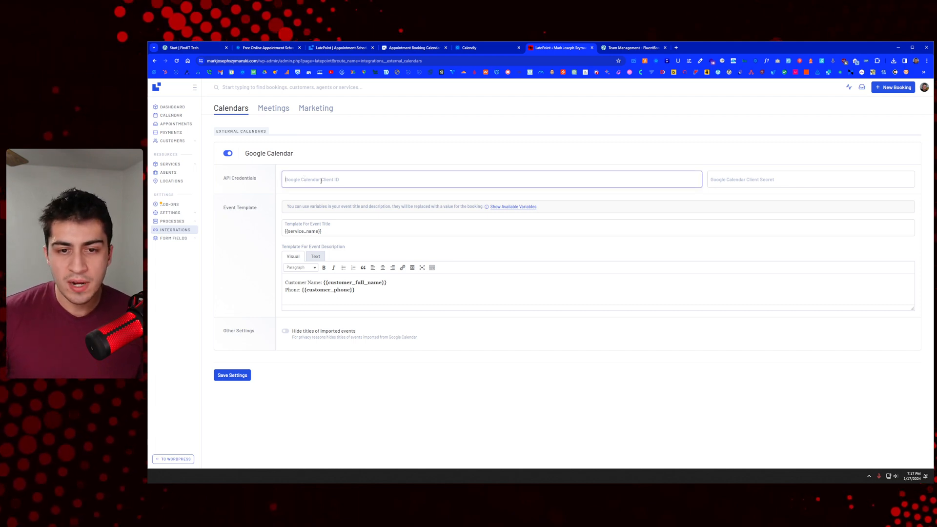
click(771, 181)
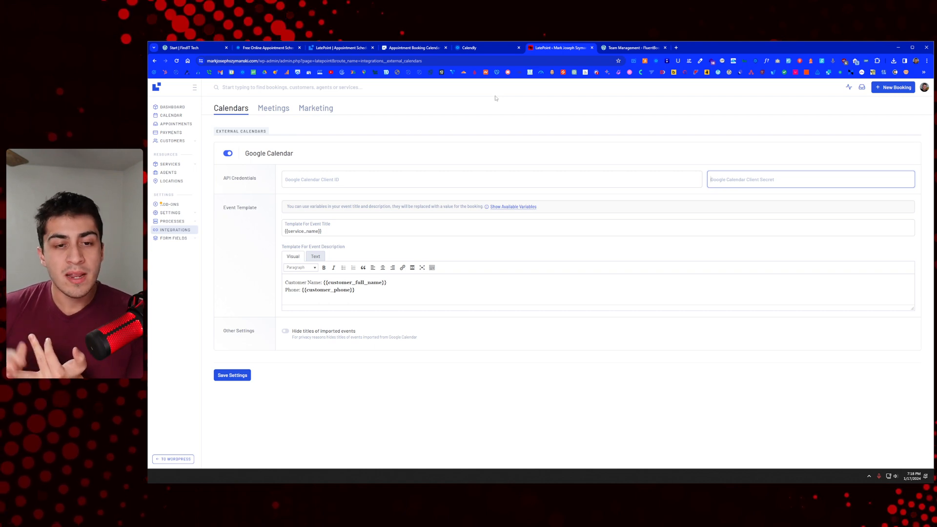
mouse_move(177, 138)
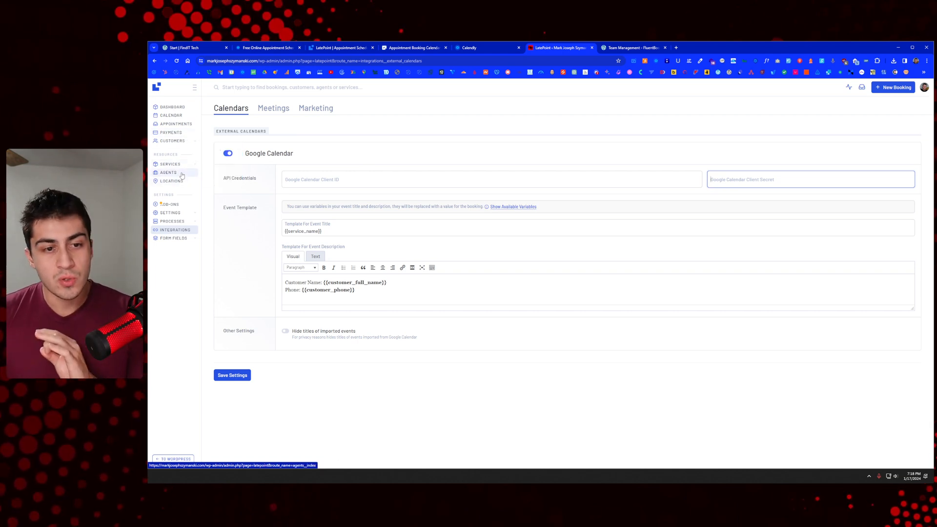
mouse_move(181, 215)
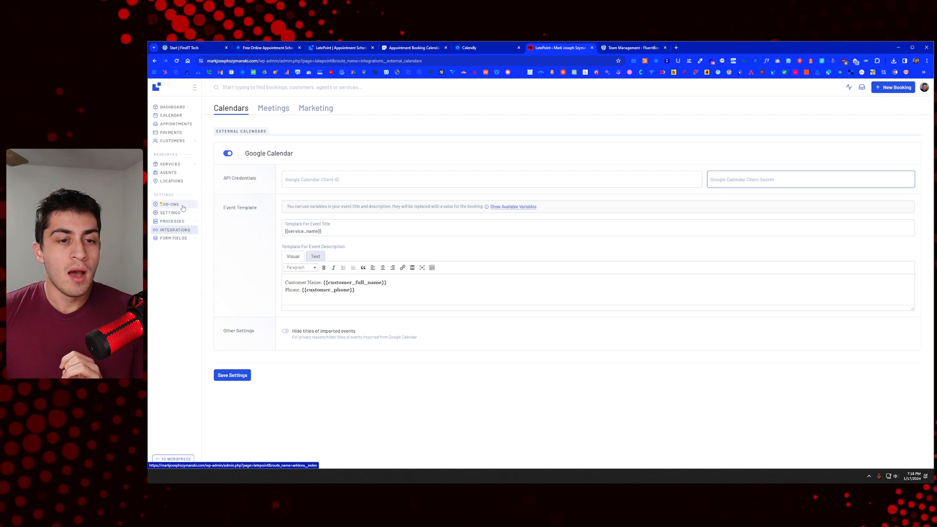
click(171, 204)
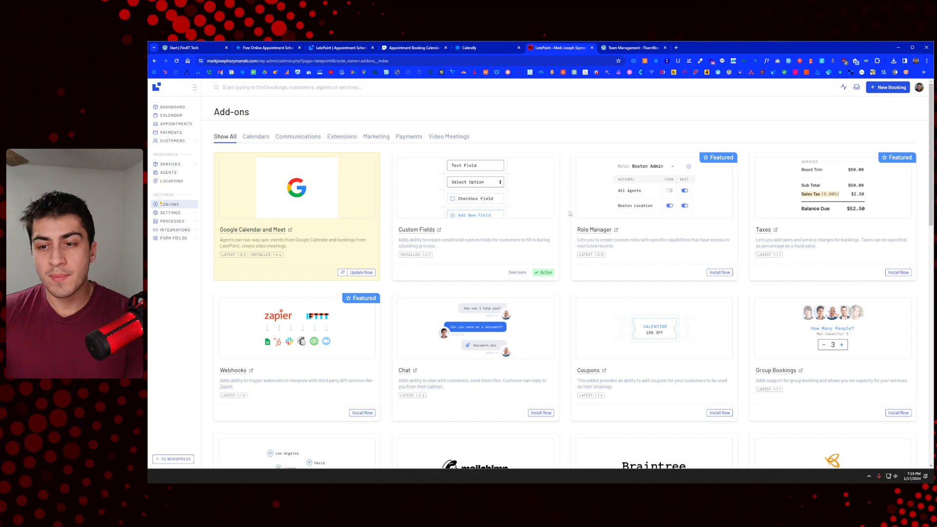
Step: Scroll through the payment add-ons (PayPal, Square, Razorpay), noting Stripe is installed and active
scroll(567, 212, down, 3)
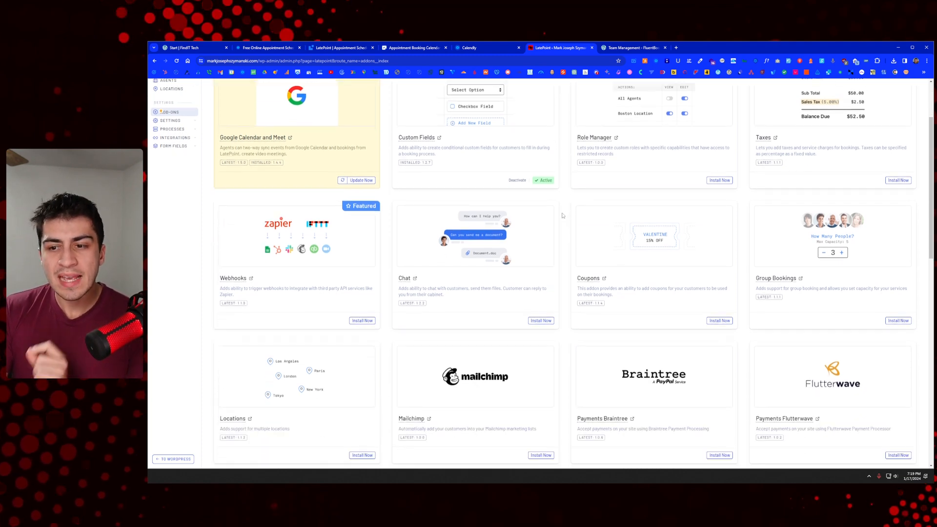
scroll(562, 210, down, 2)
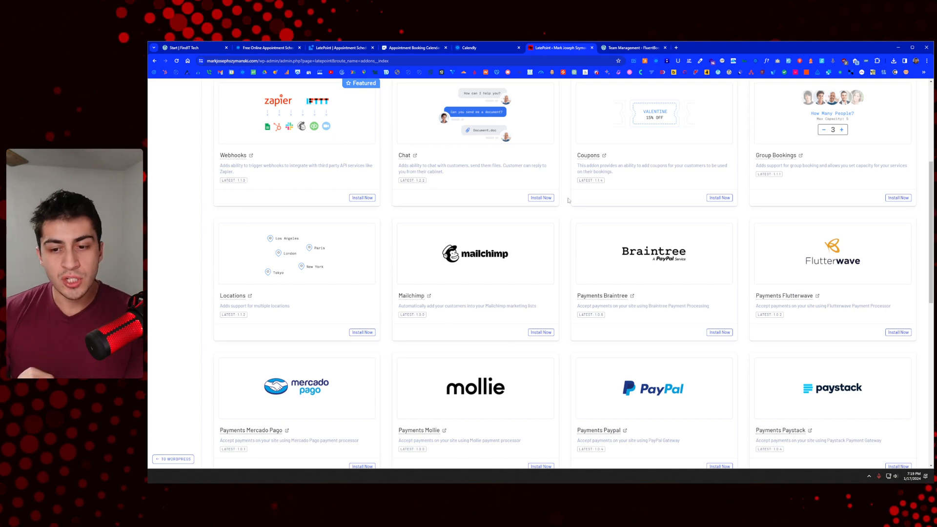
scroll(568, 200, down, 1)
scroll(570, 203, up, 6)
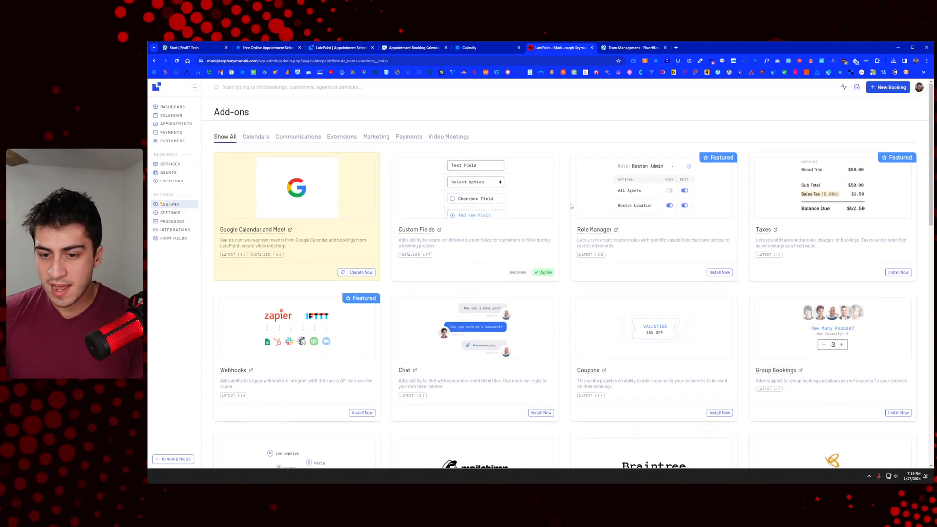
scroll(547, 223, down, 12)
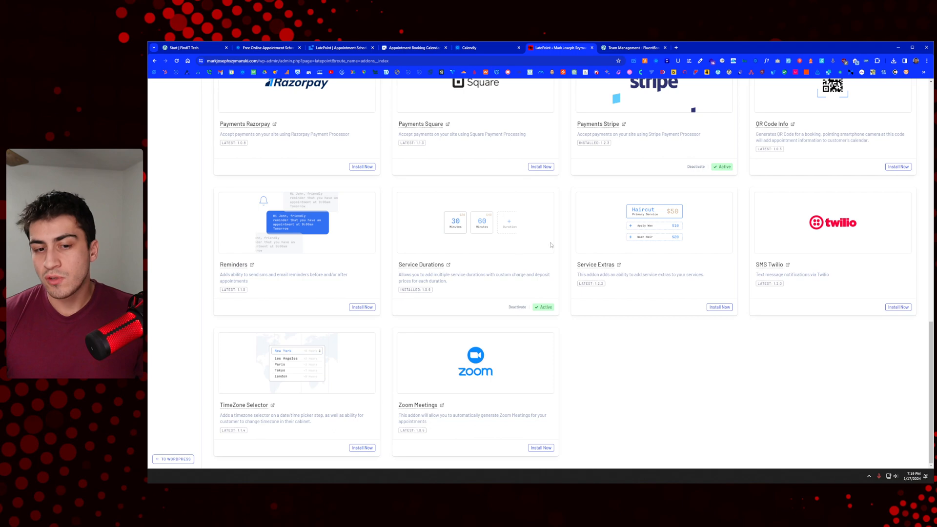
scroll(690, 337, up, 5)
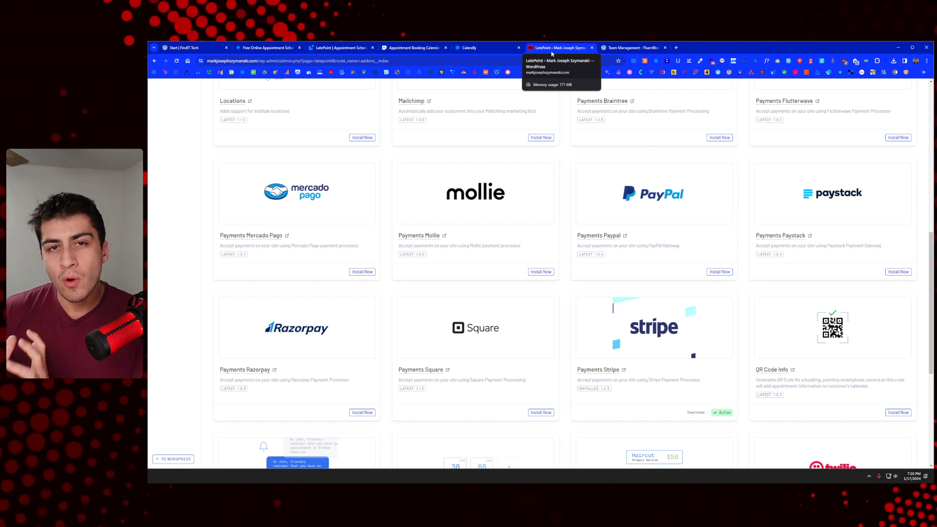
Step: In FluentBooking Global Settings, set the time format to 12-hour and save
click(634, 47)
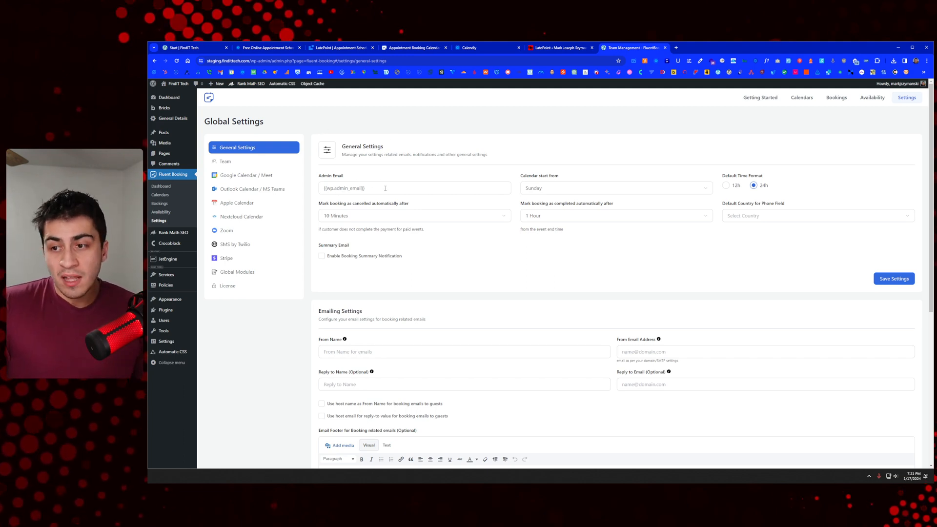
click(726, 186)
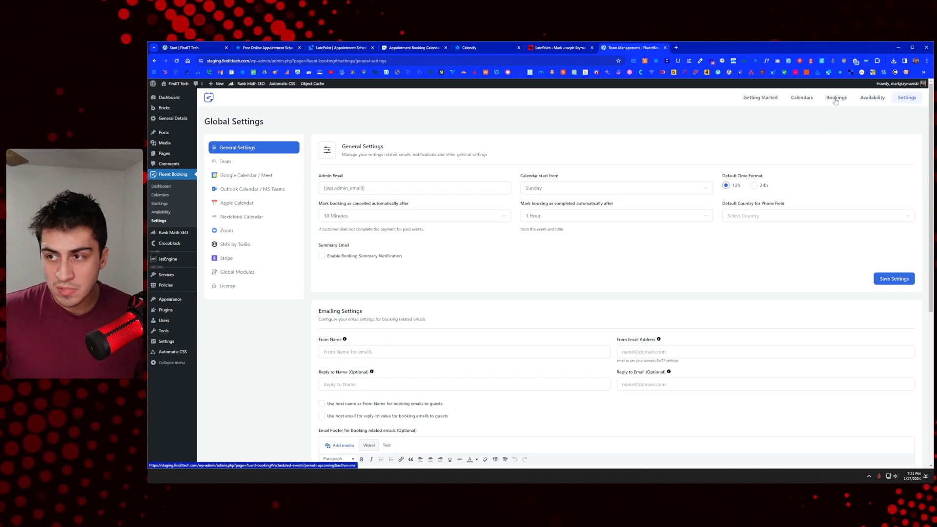
click(890, 283)
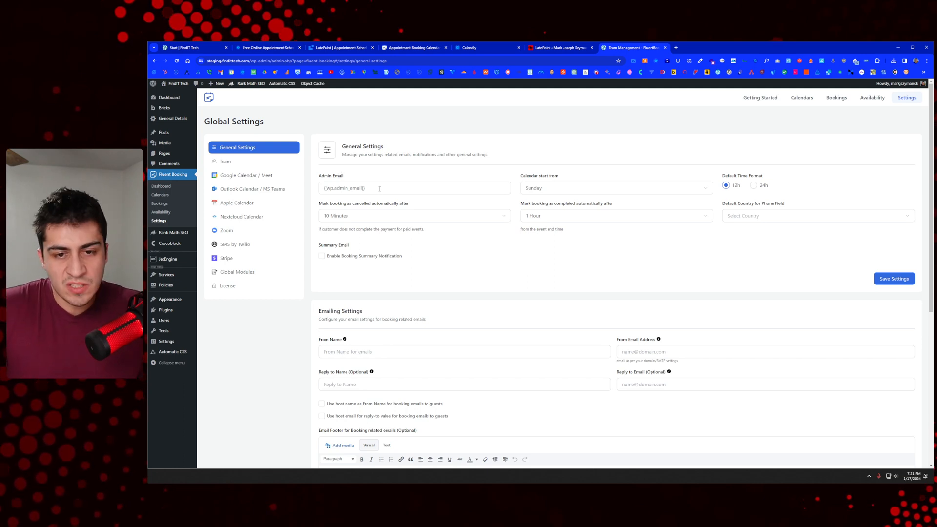
click(559, 190)
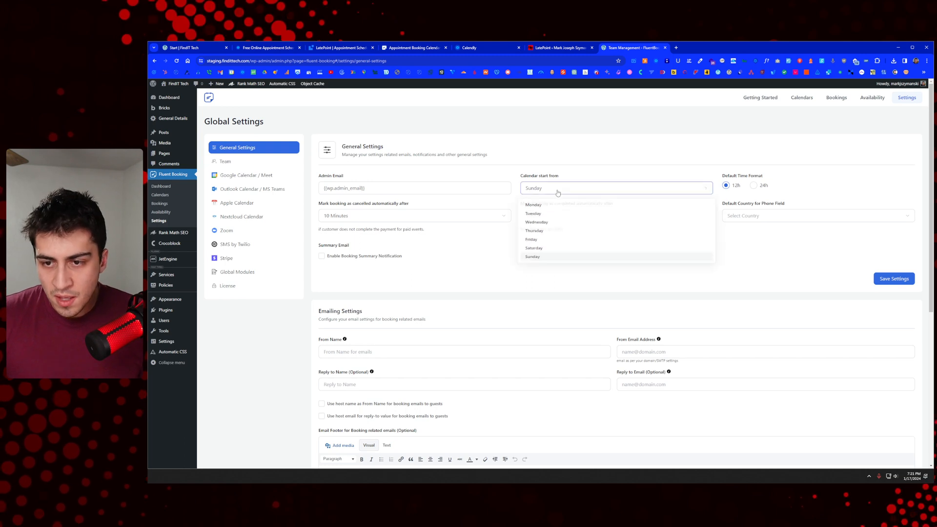
Step: Keep Sunday as calendar start day and the unpaid-booking auto-cancel at 10 Minutes
click(575, 163)
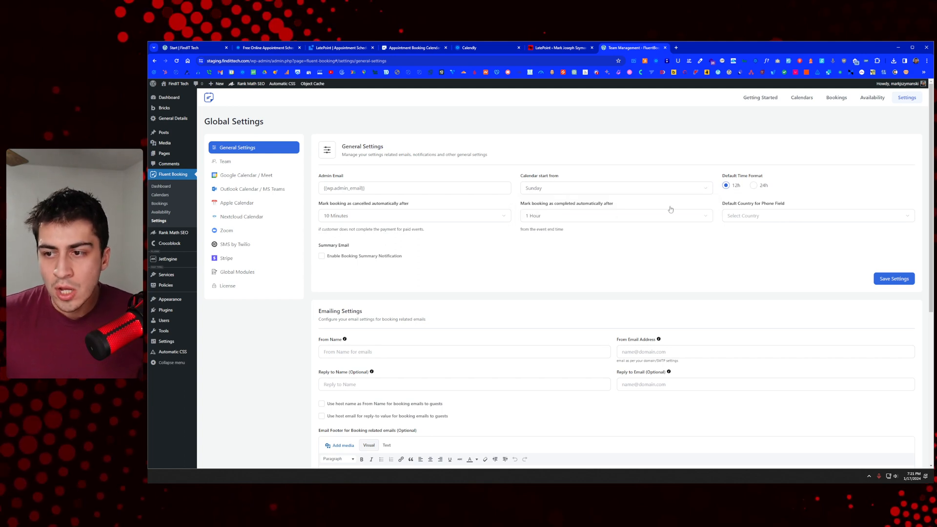
click(367, 215)
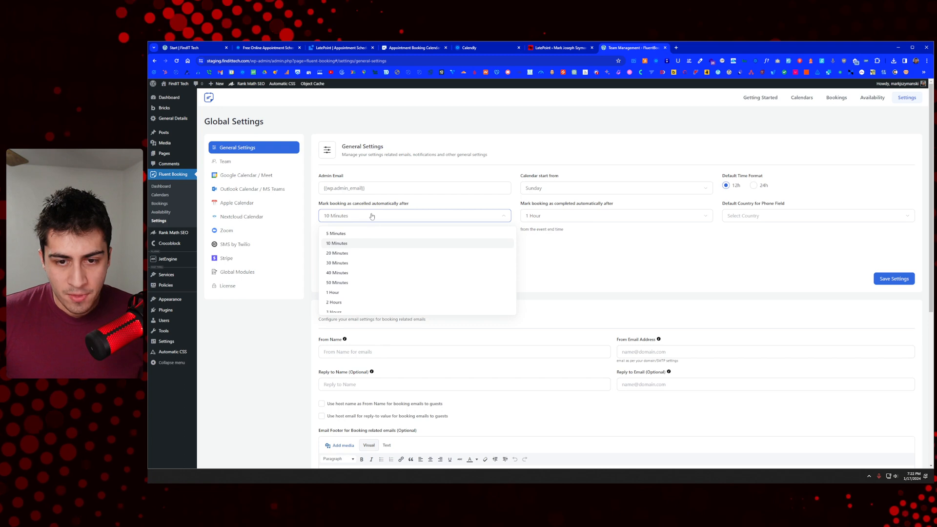
click(352, 216)
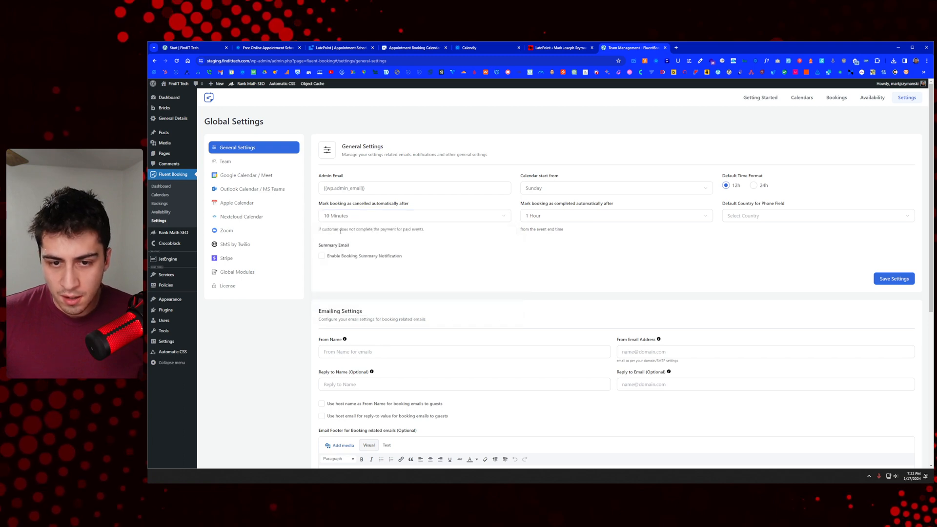
drag(333, 229, 414, 229)
click(413, 230)
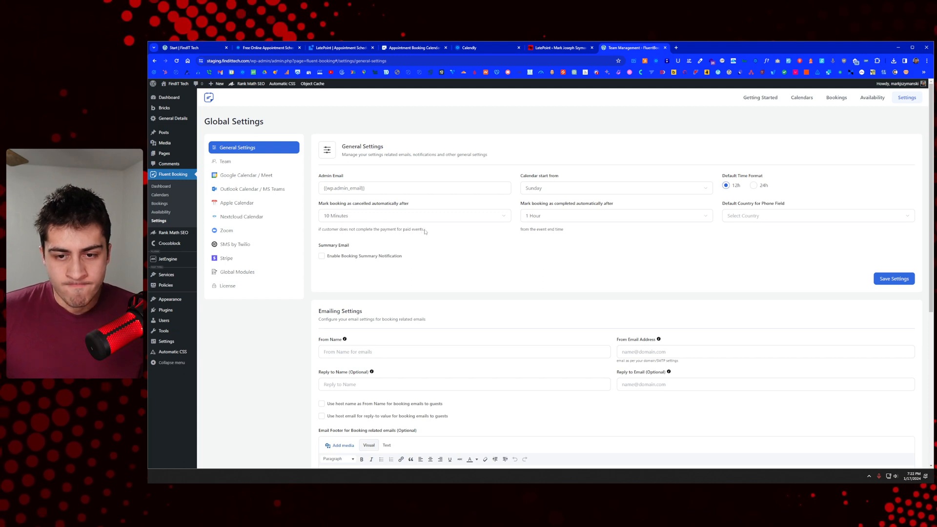
drag(425, 231, 314, 232)
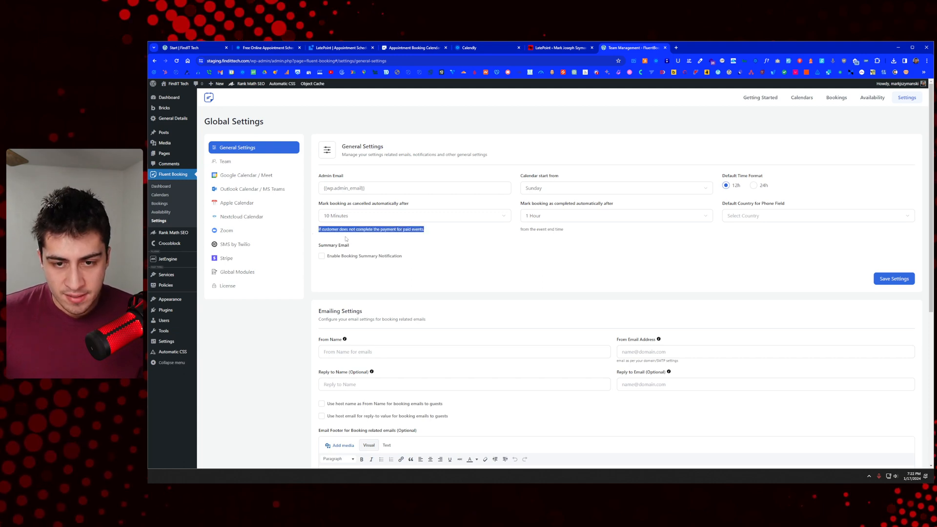
mouse_move(319, 232)
mouse_down()
mouse_move(429, 231)
mouse_move(311, 233)
mouse_up()
click(431, 241)
click(342, 230)
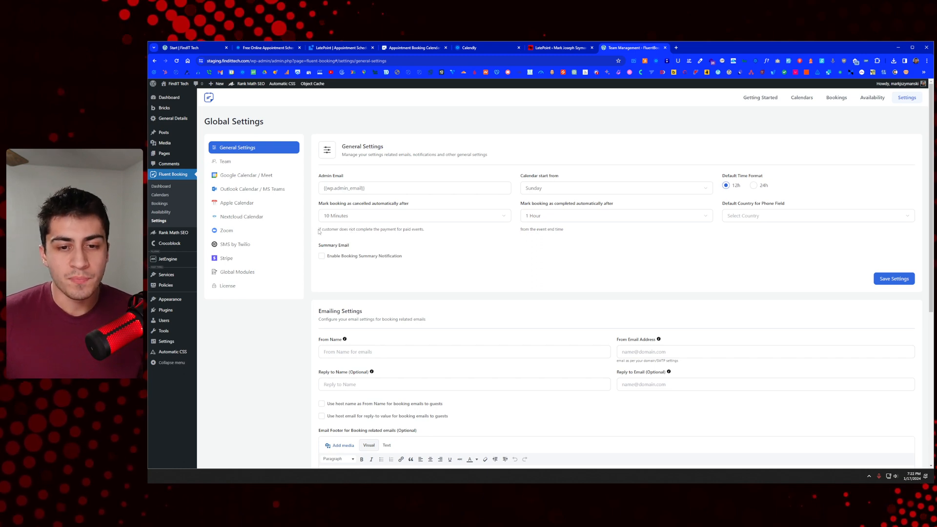
drag(430, 231, 317, 233)
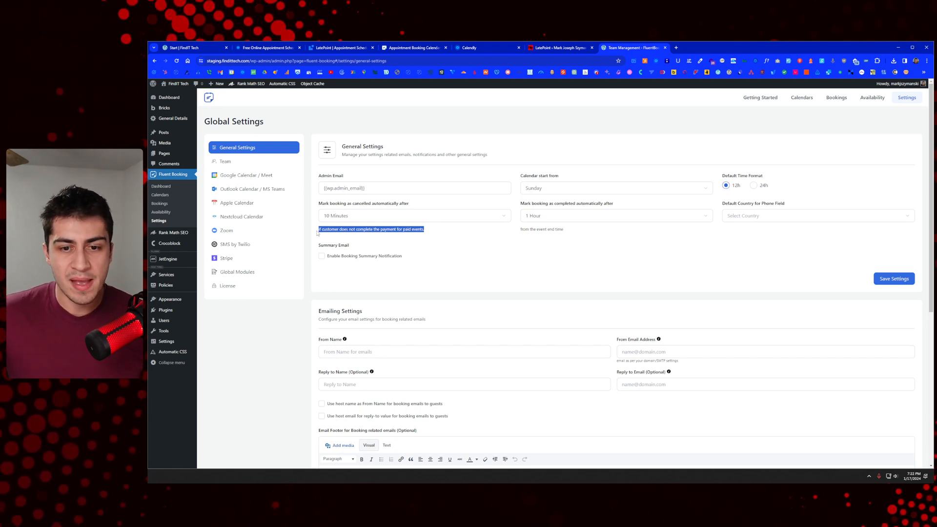
click(329, 230)
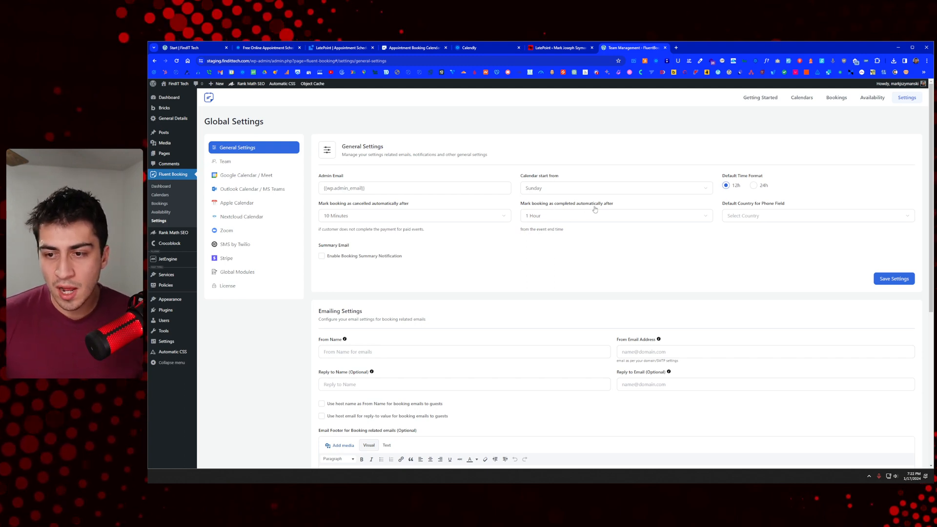
Step: Mark bookings completed after 5 Minutes and set the default phone country to United States (US)
click(551, 221)
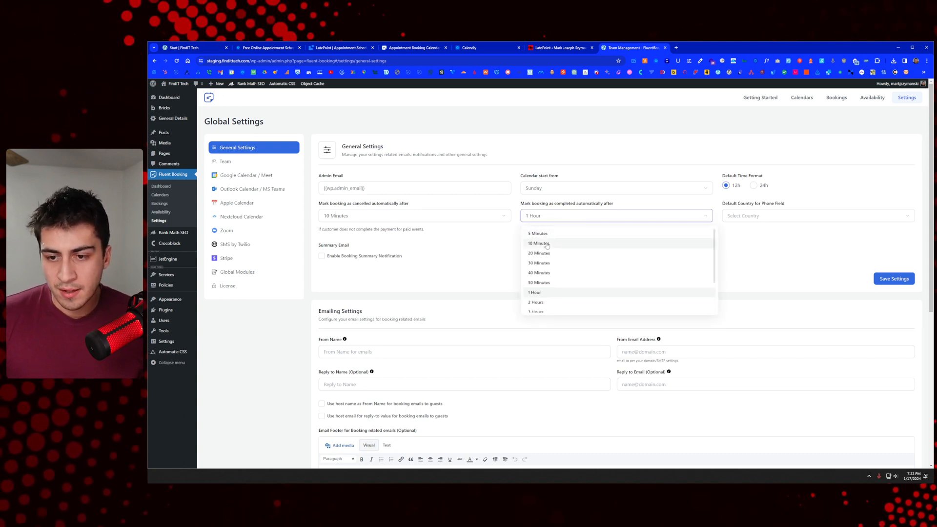
scroll(548, 240, down, 1)
scroll(548, 239, up, 1)
click(547, 238)
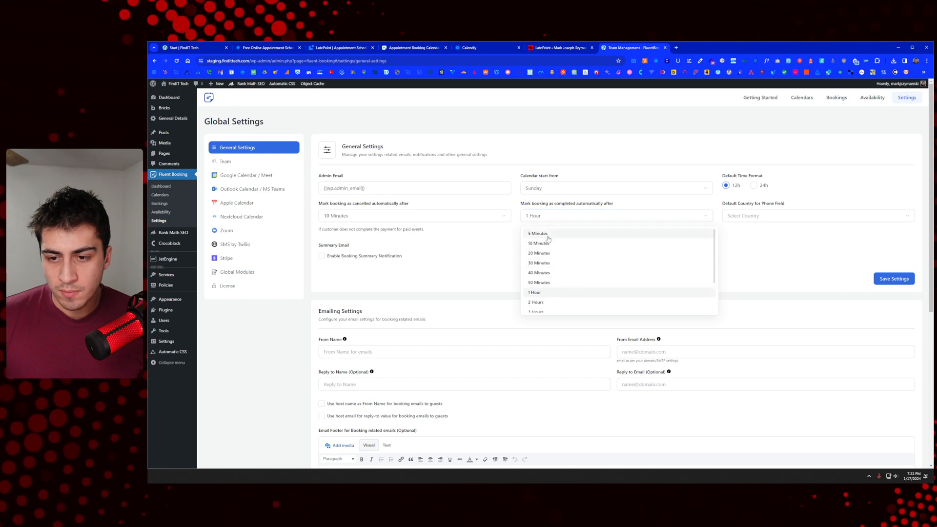
click(761, 220)
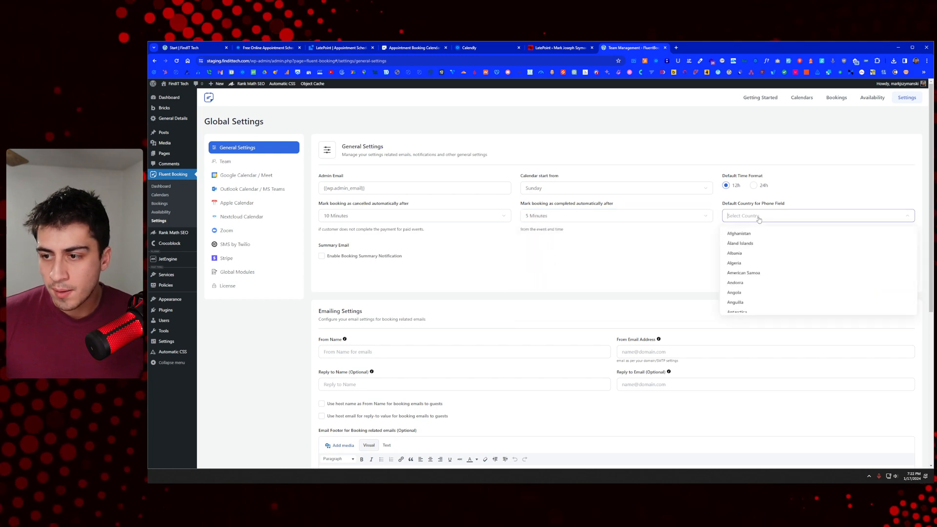
text(uni)
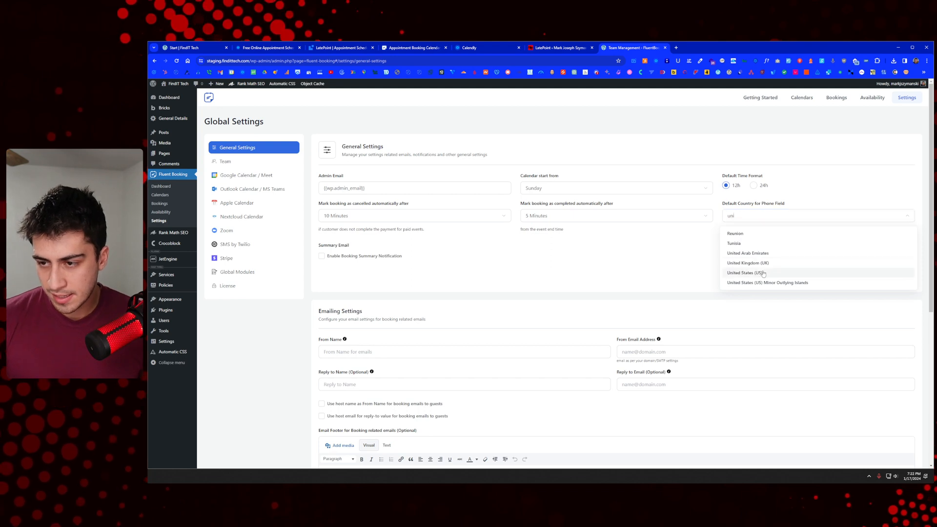
click(764, 274)
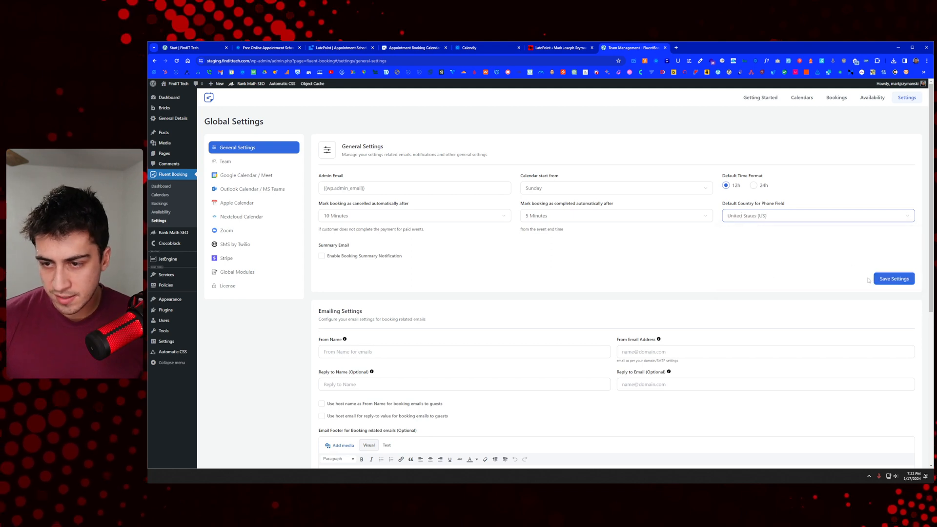
Step: Leave the booking summary email off and save the general settings
click(350, 259)
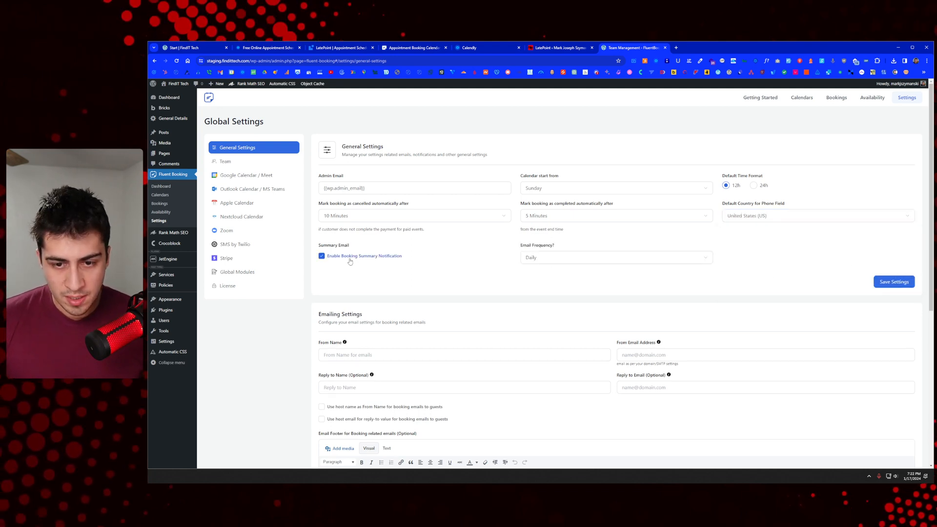
click(621, 261)
click(622, 262)
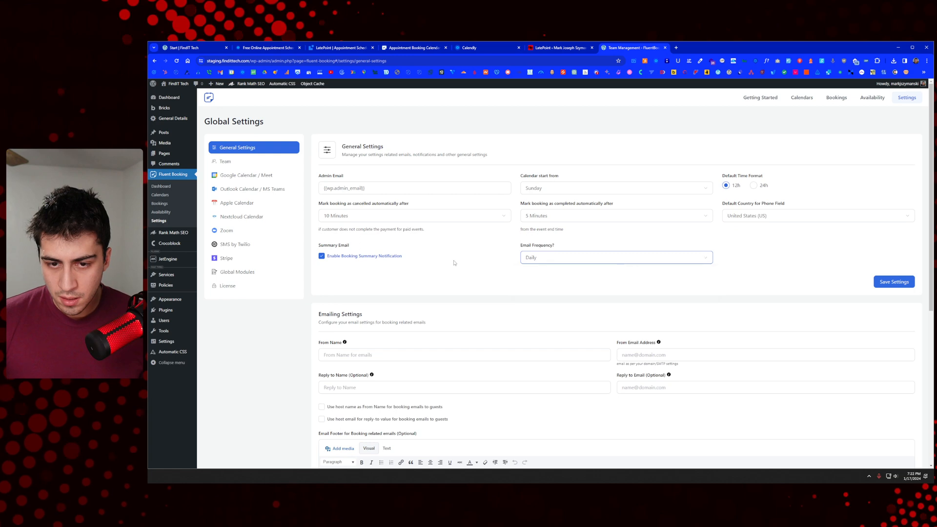
click(363, 256)
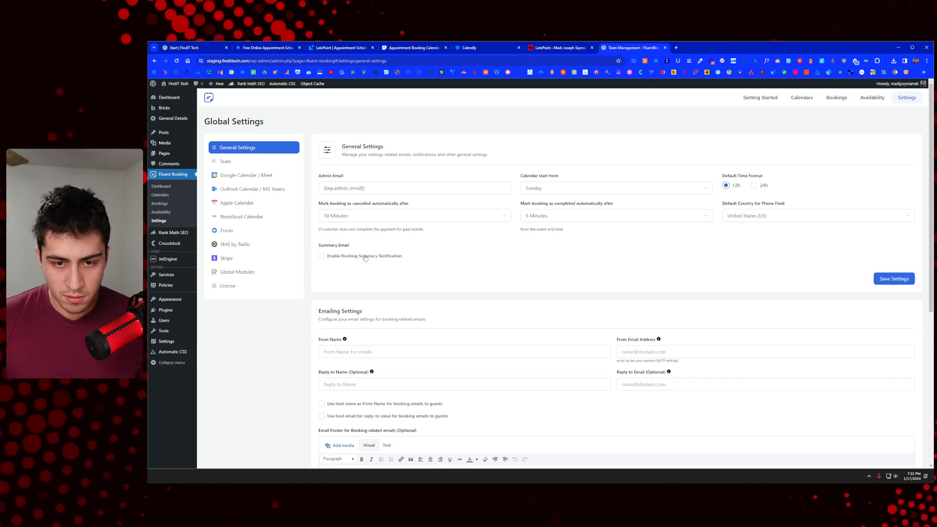
click(888, 276)
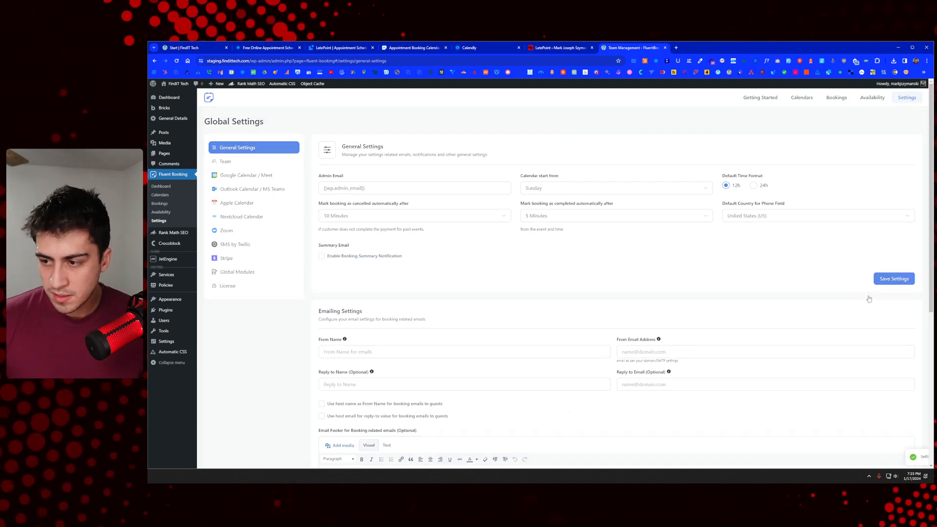
Step: Enter the sender's name and sender e-mail address for outgoing emails
scroll(462, 271, down, 2)
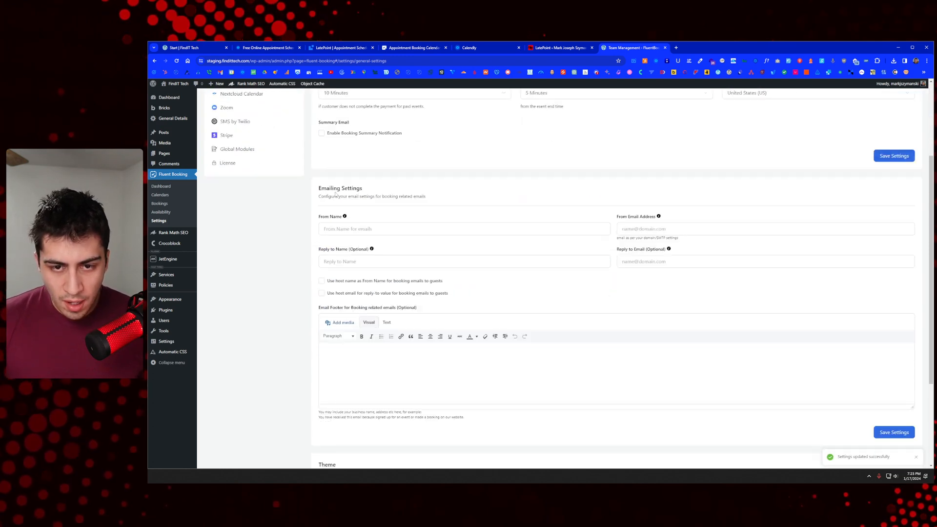
click(378, 228)
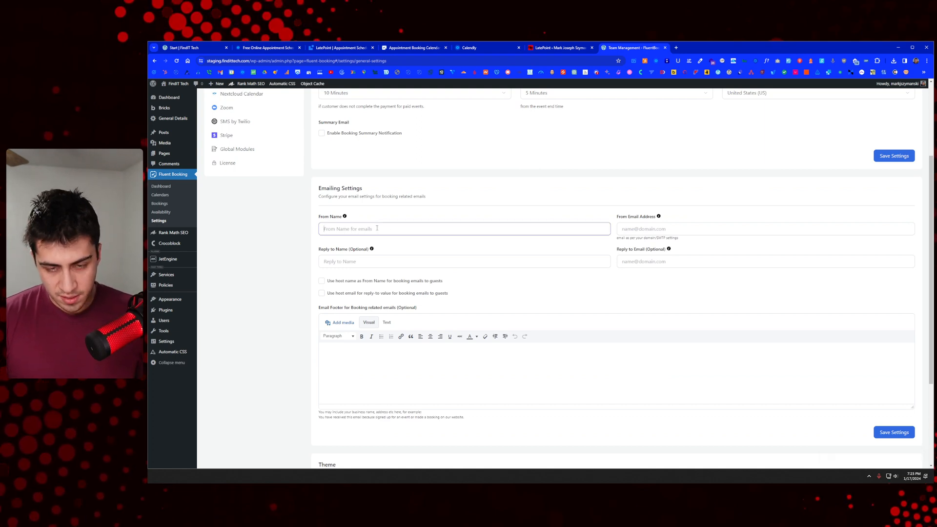
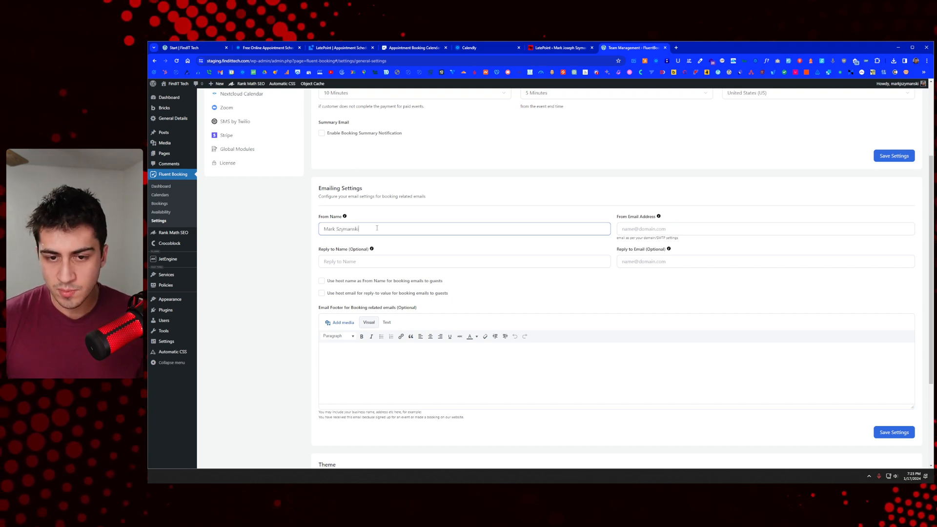
click(654, 230)
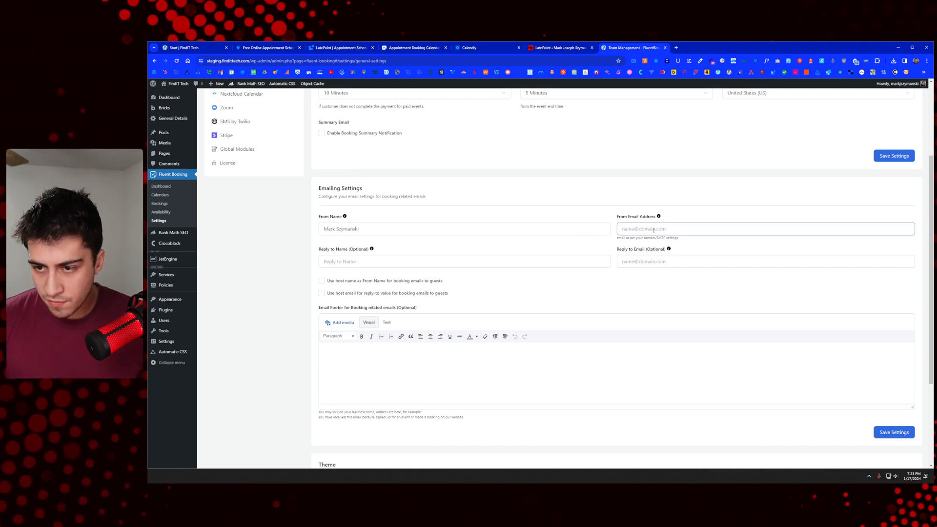
scroll(662, 230, up, 2)
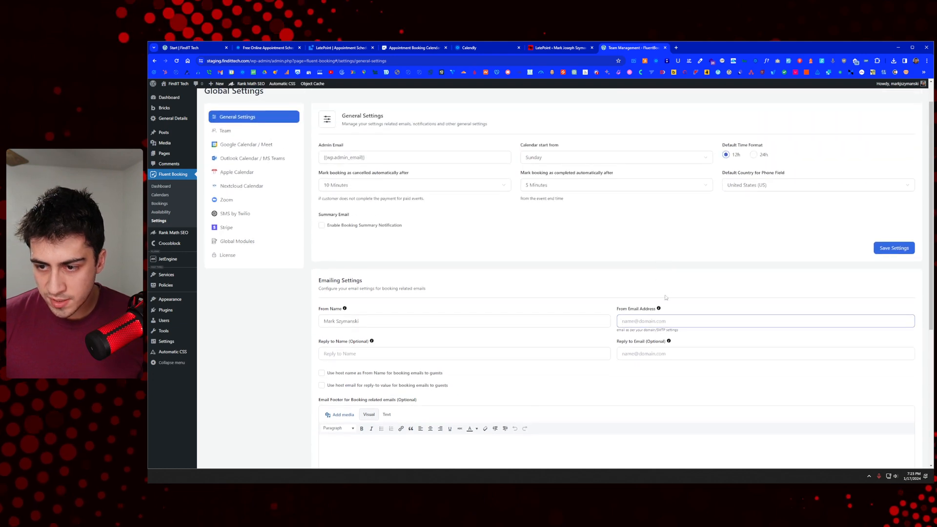
triple_click(382, 156)
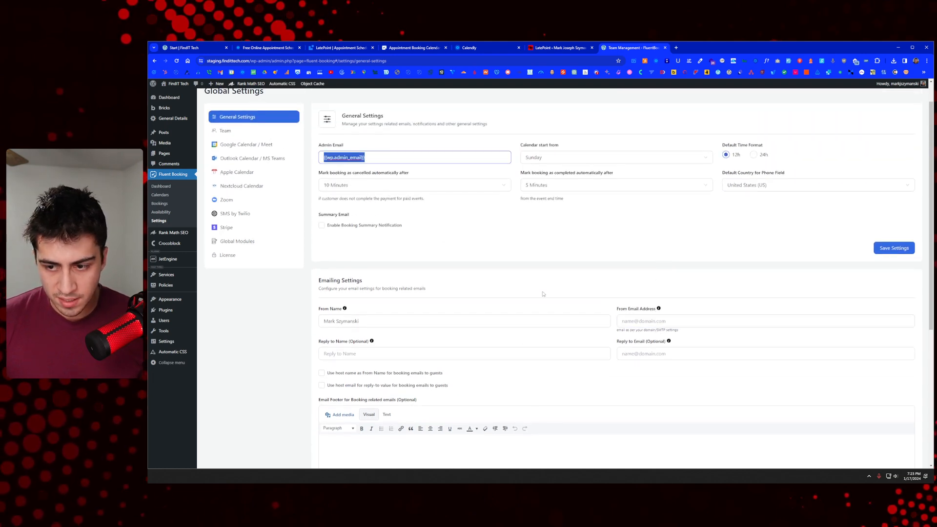
click(654, 322)
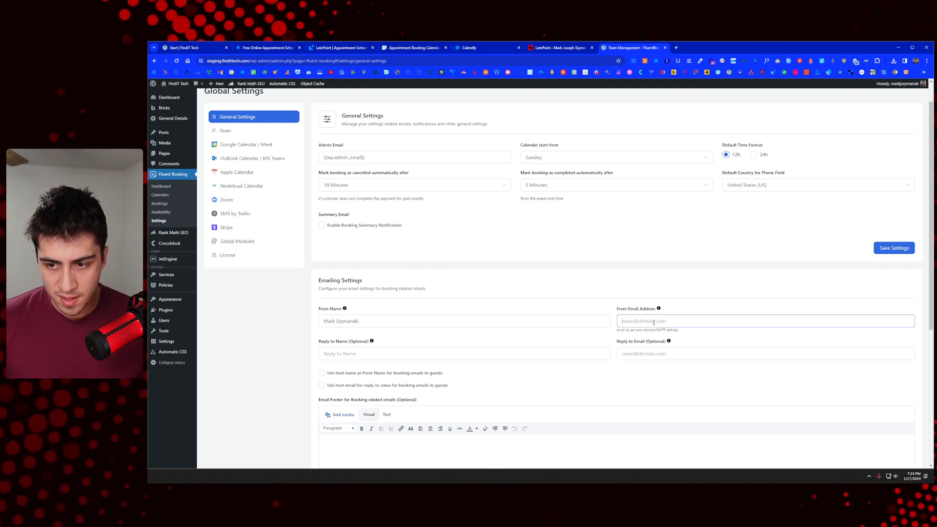
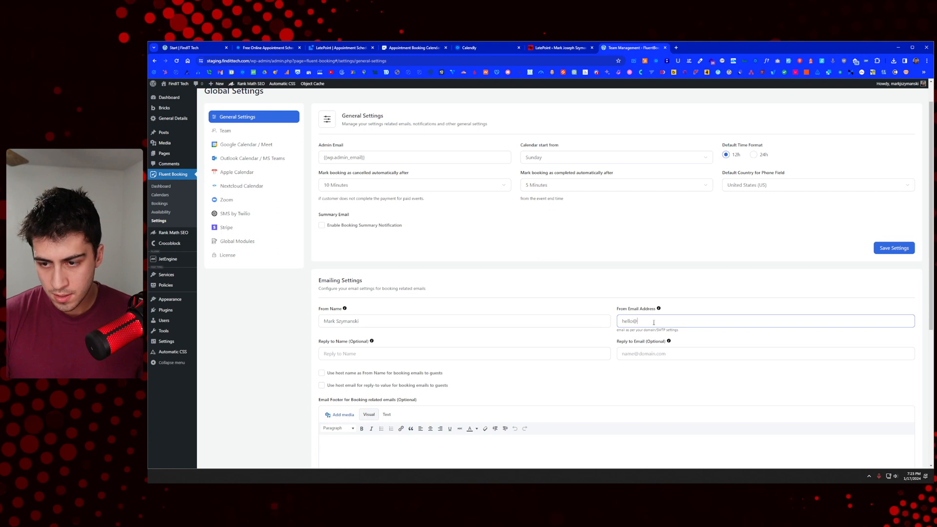
key(Tab)
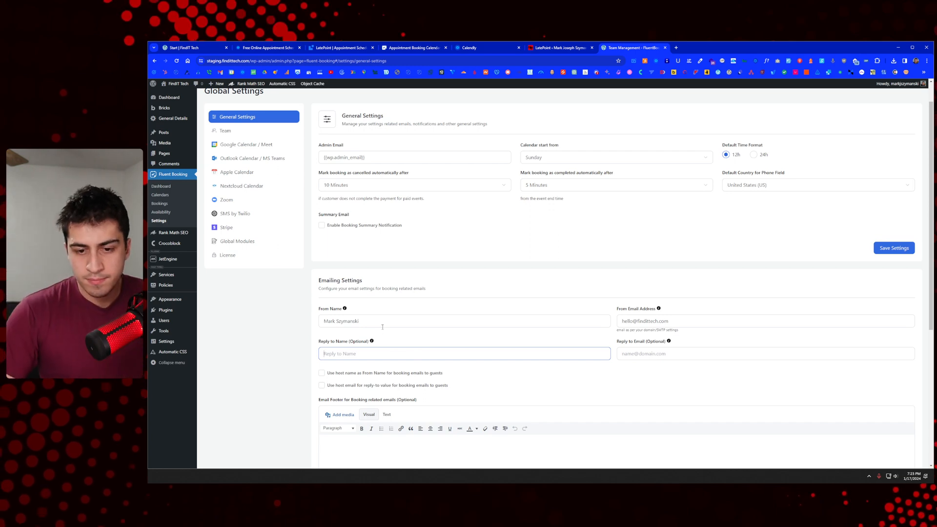
Step: Save the settings, keeping the landing page theme on System Default
scroll(396, 317, down, 1)
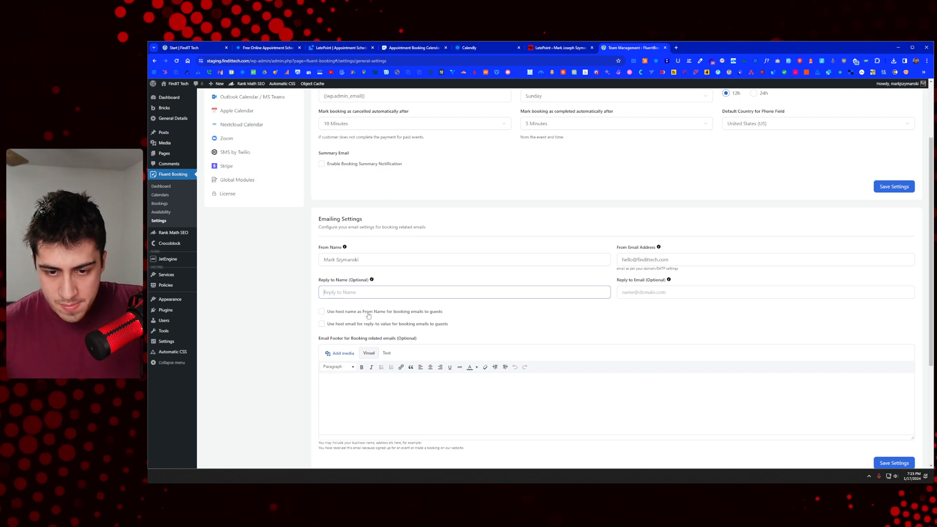
scroll(369, 317, up, 1)
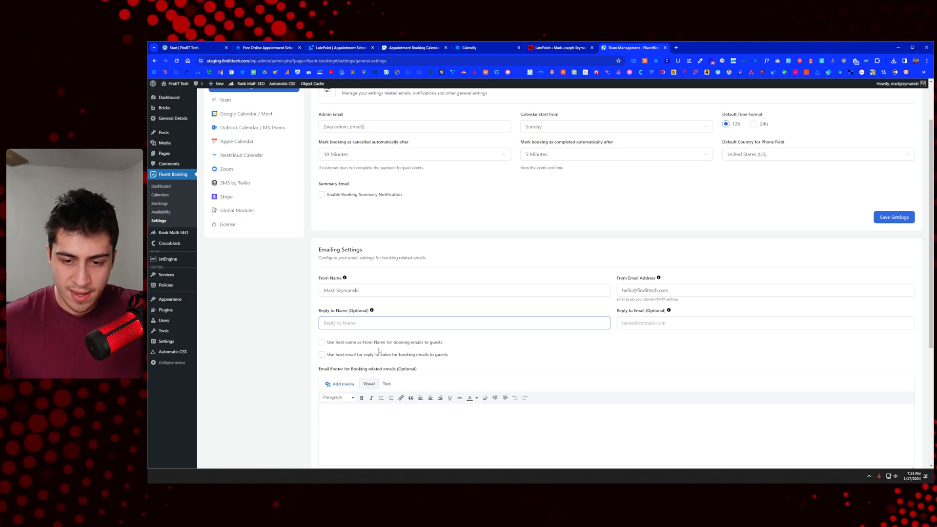
scroll(379, 351, down, 2)
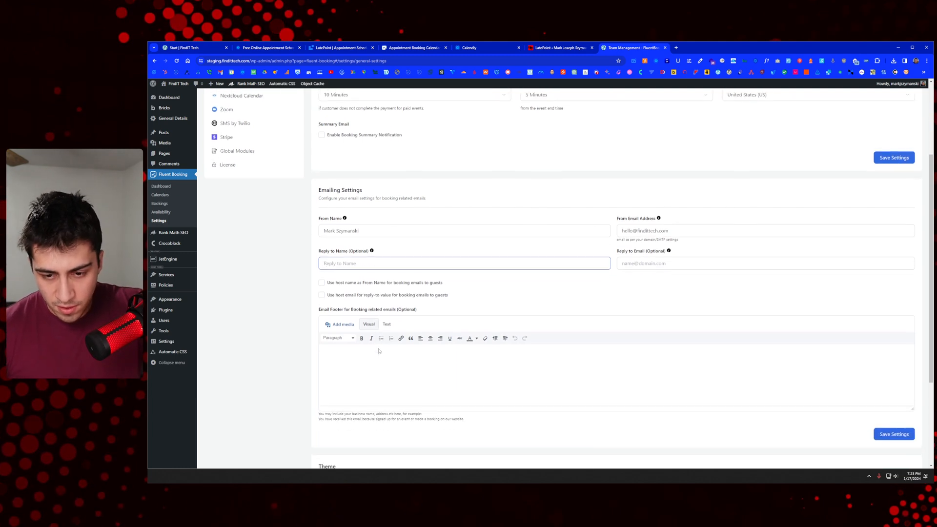
scroll(379, 349, down, 3)
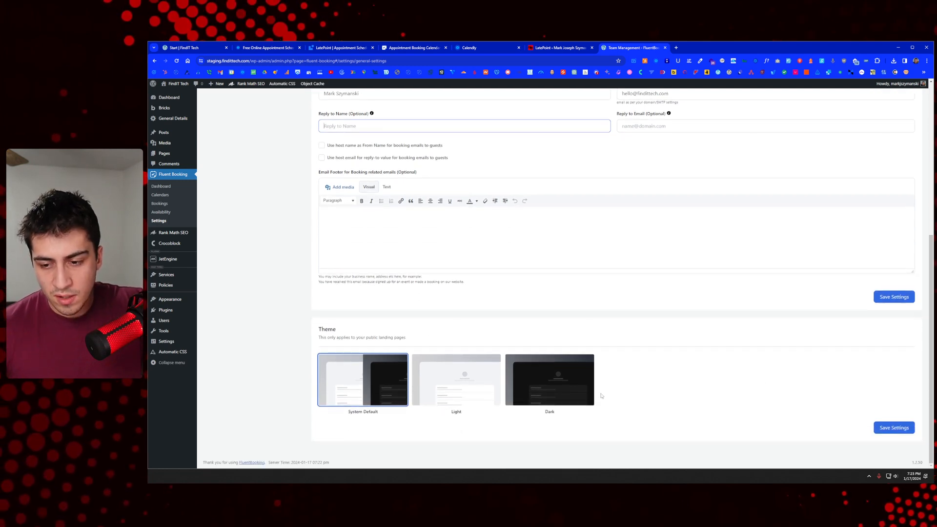
scroll(591, 397, up, 5)
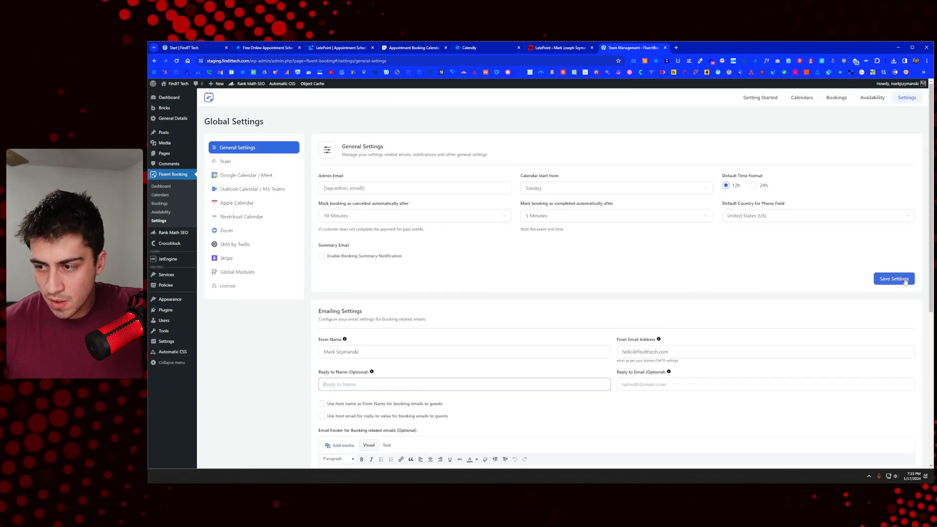
scroll(885, 304, down, 4)
scroll(885, 321, down, 1)
click(894, 297)
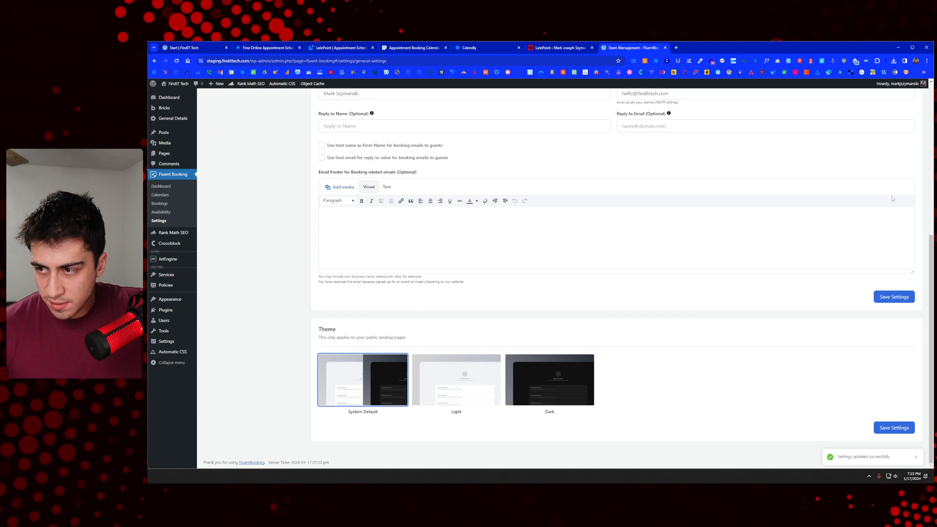
scroll(901, 194, up, 5)
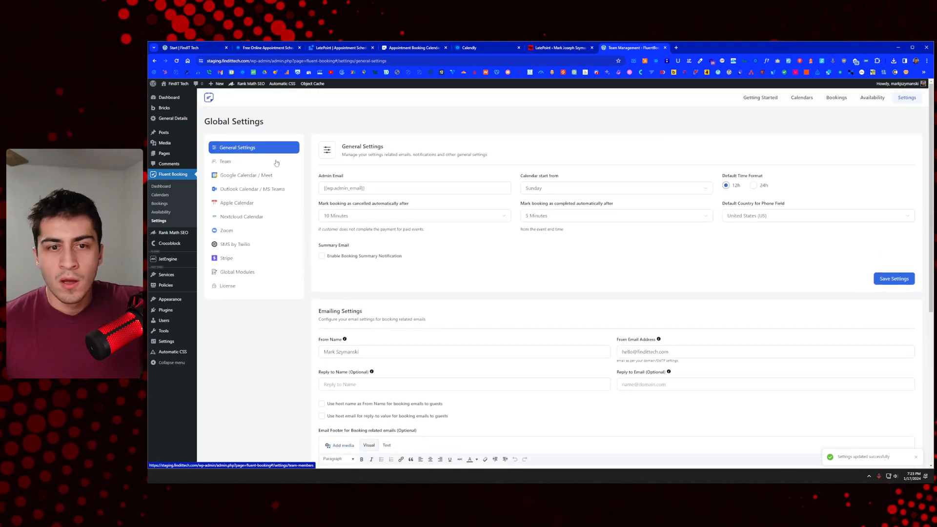
Step: Browse the Team member user list, cancel adding a member, then open Google Calendar / Meet settings
click(253, 162)
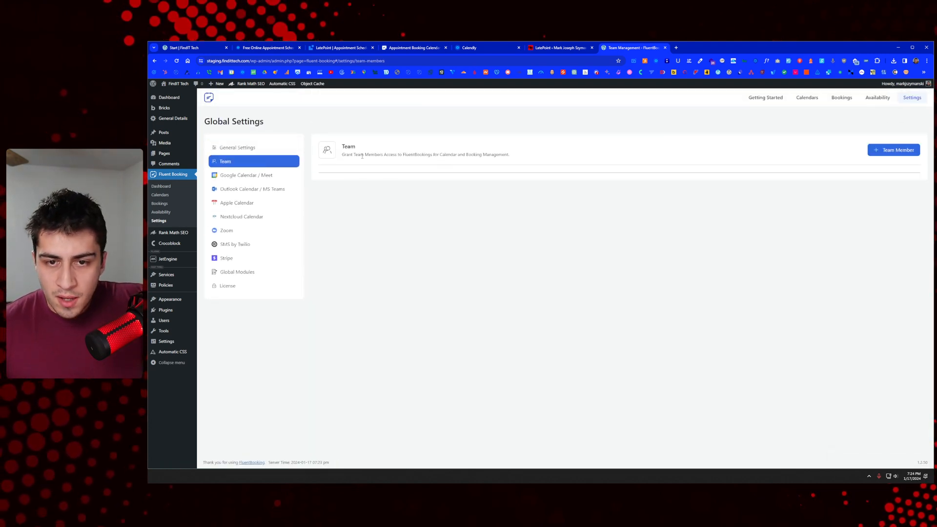
drag(361, 155, 485, 156)
click(529, 161)
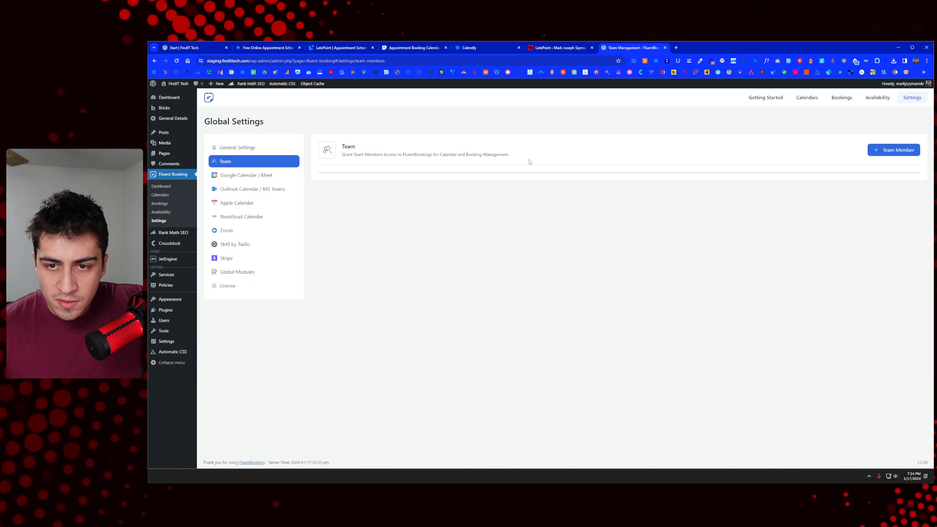
click(885, 151)
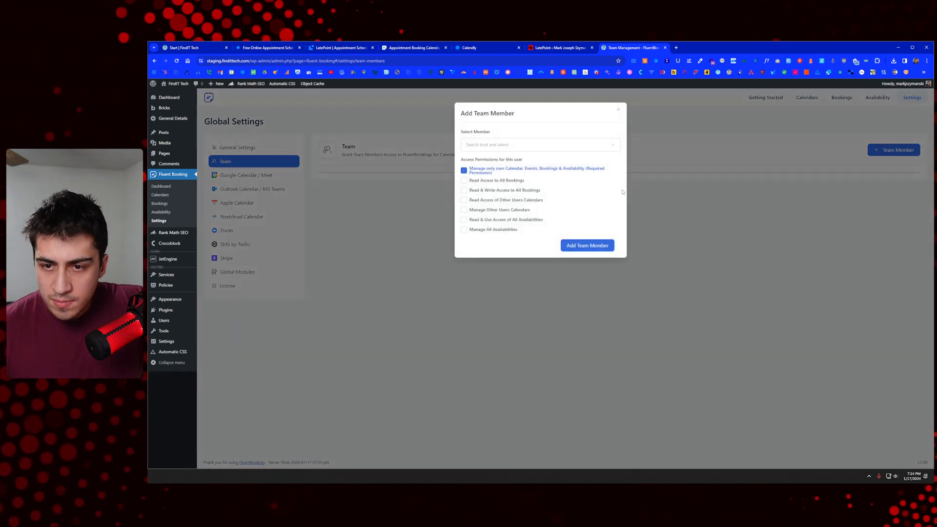
click(517, 151)
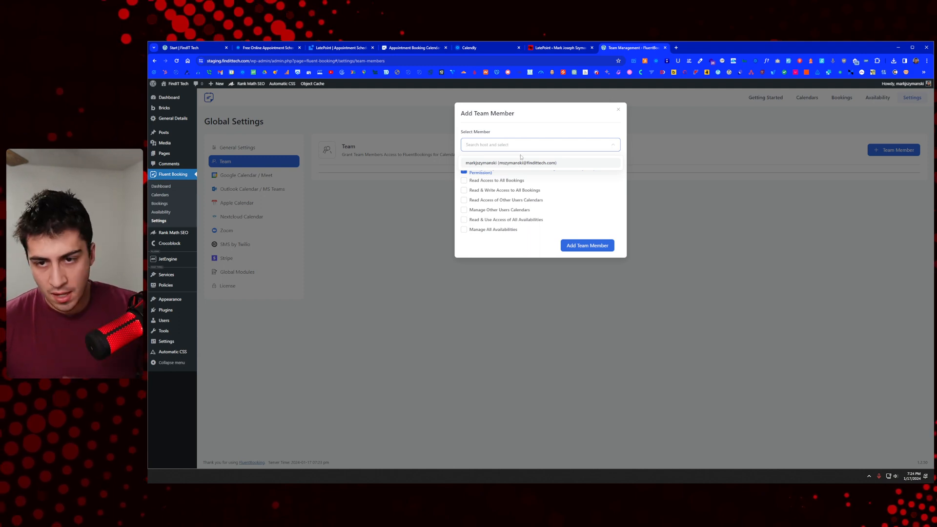
click(539, 131)
click(572, 124)
click(618, 111)
click(268, 177)
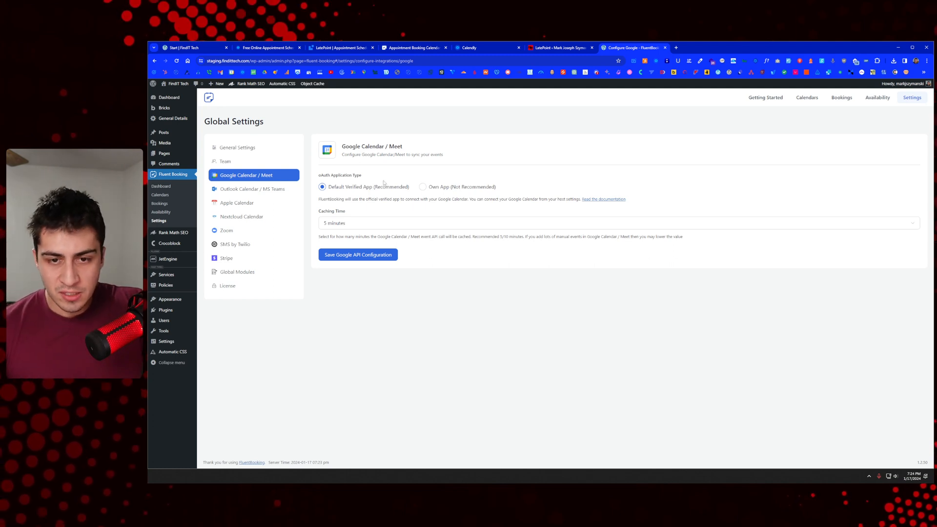
Step: Leave Google Calendar on the Default Verified App instead of Own App, then go to Outlook Calendar / MS Teams
click(422, 187)
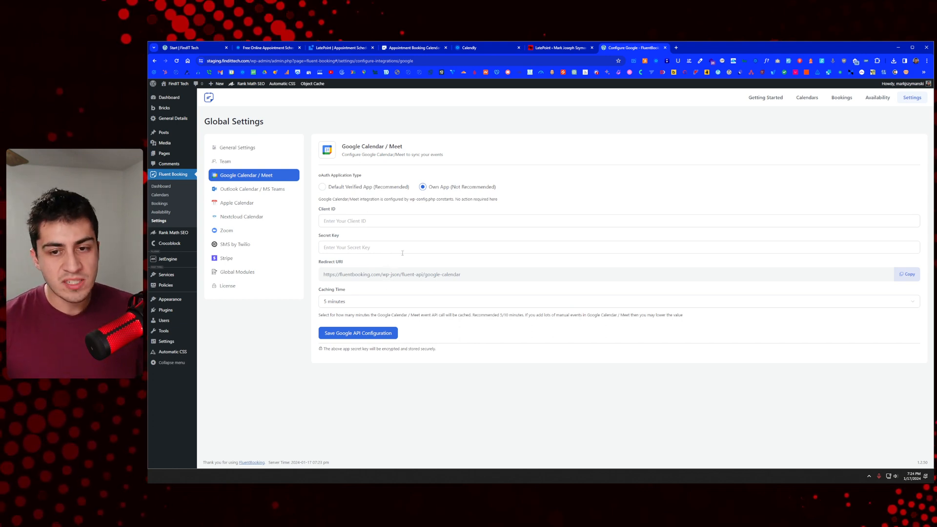
click(372, 188)
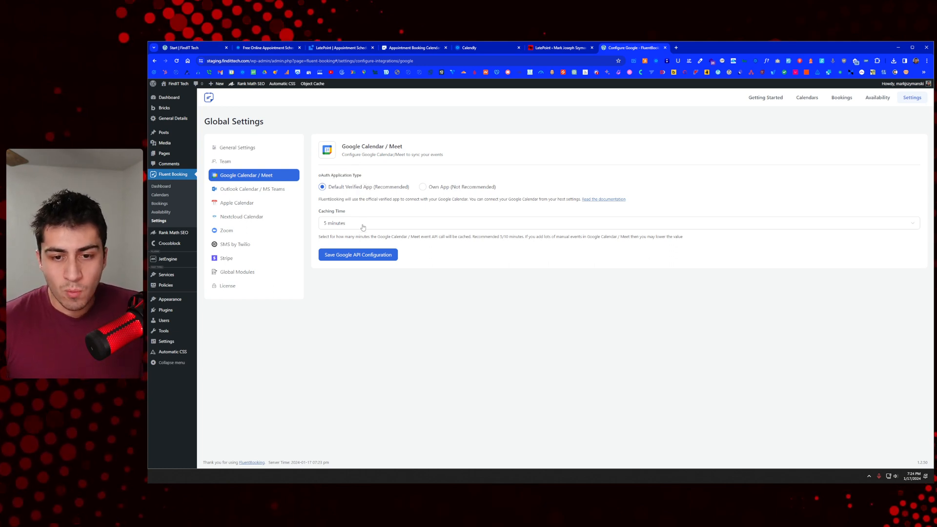
click(259, 190)
Step: Browse the Apple Calendar, Outlook, Nextcloud and Zoom integration pages, ending on SMS by Twilio
click(258, 202)
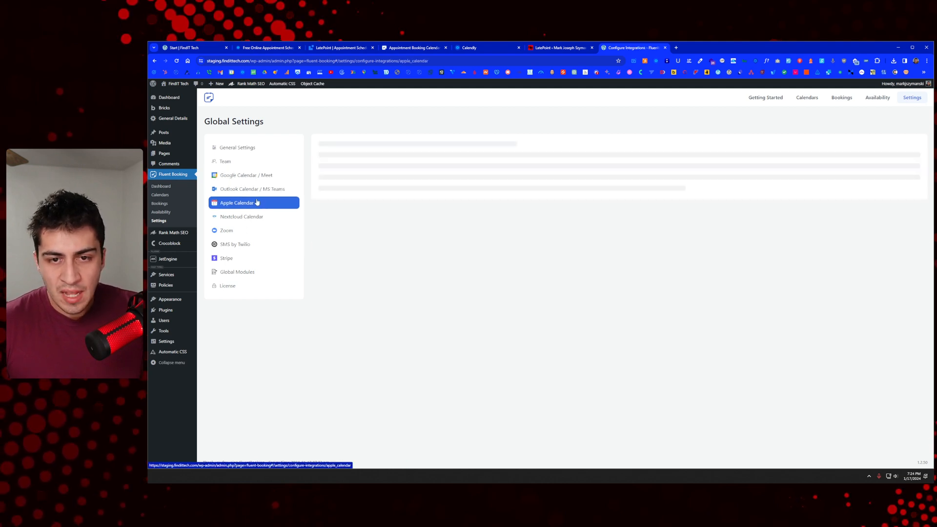
click(259, 193)
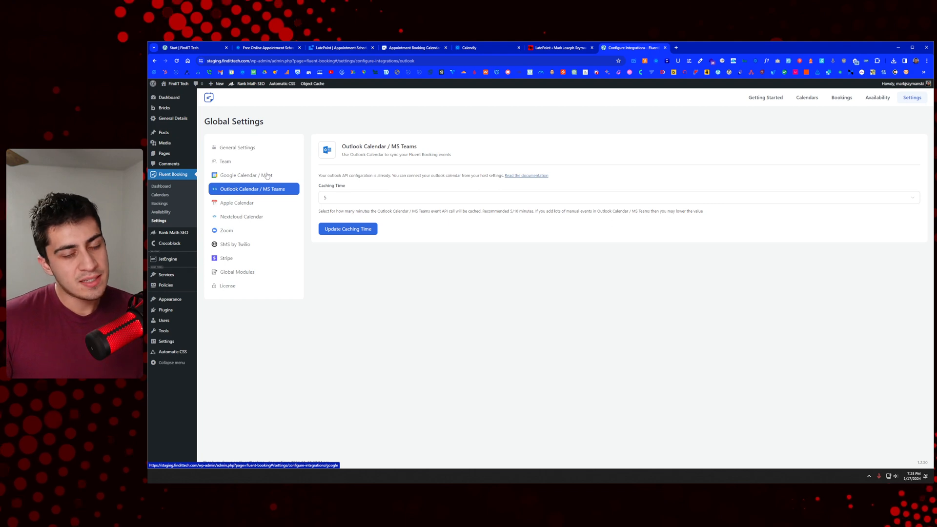
click(253, 202)
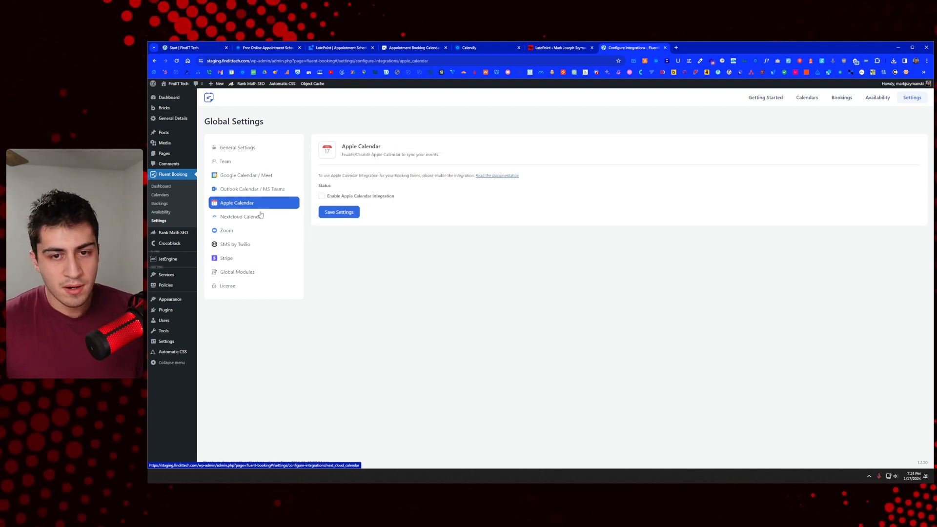
click(257, 219)
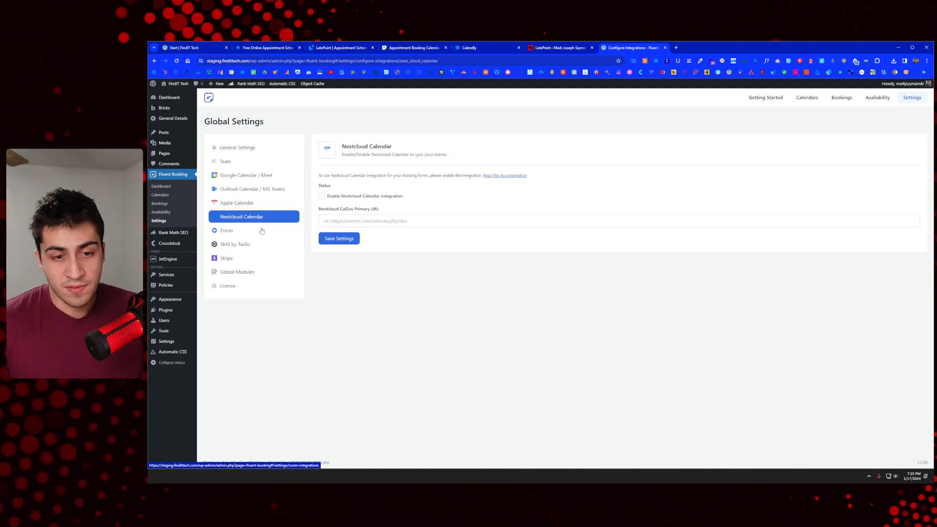
click(258, 233)
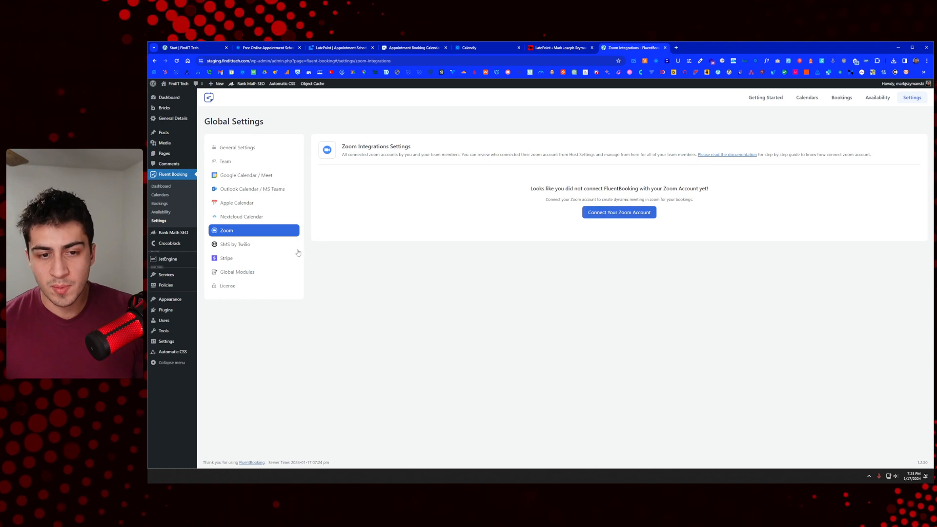
click(274, 248)
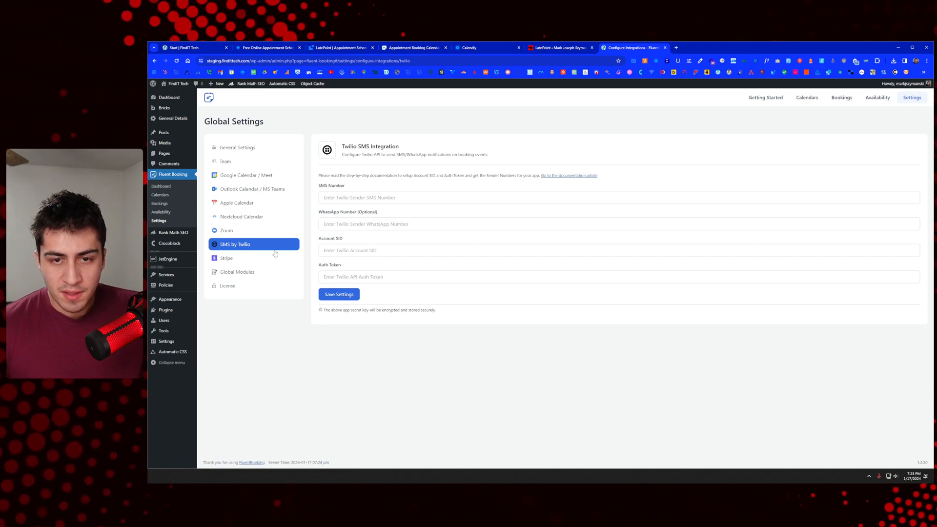
Step: Leave Stripe payments disabled after toggling its enable checkbox on and off
click(252, 258)
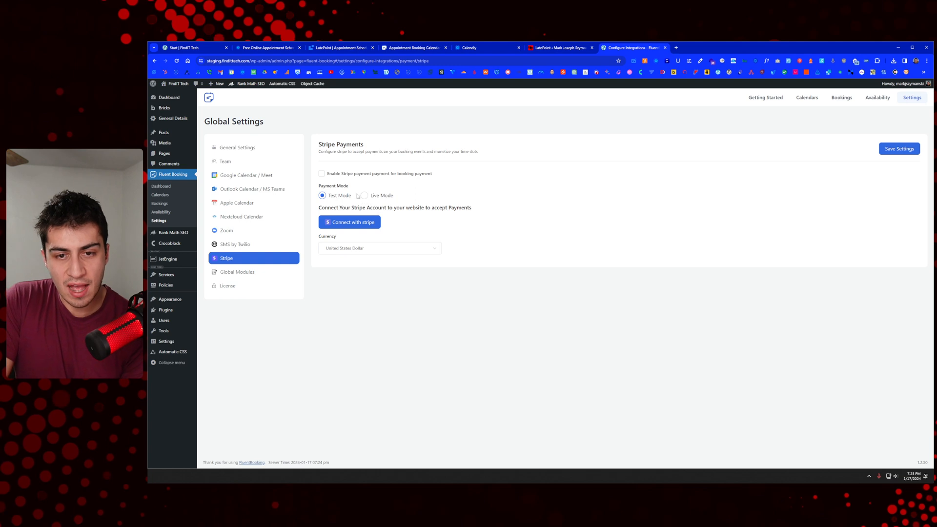
click(330, 178)
click(331, 177)
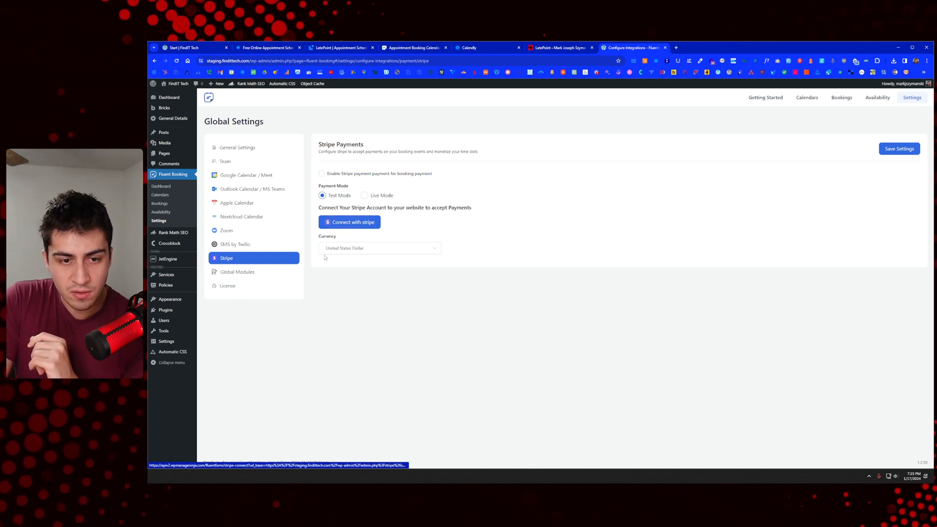
Step: Review the Global Modules, including the WooCommerce module description, then go to Getting Started
click(256, 275)
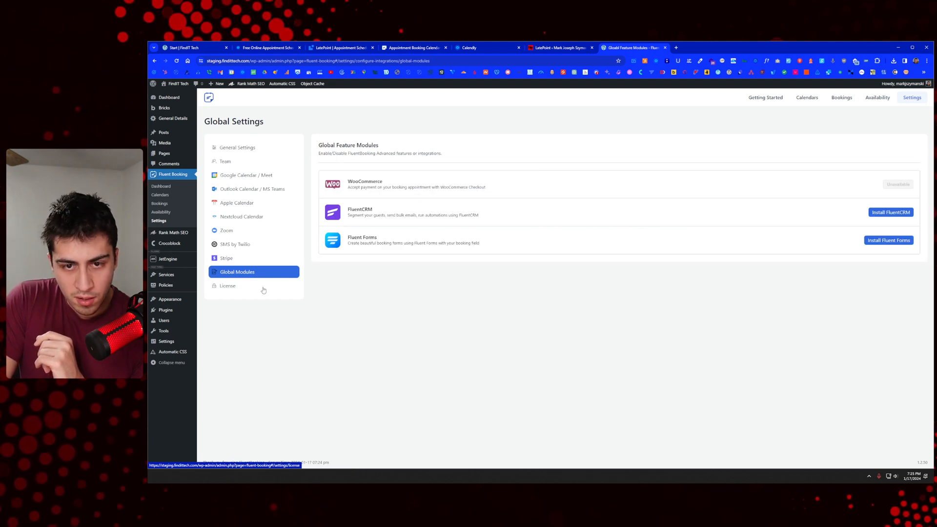
drag(347, 181, 494, 191)
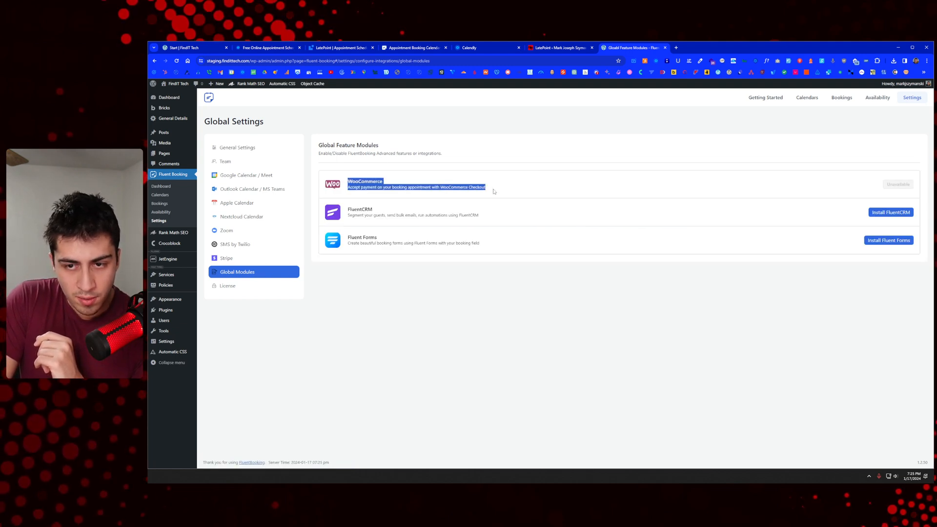
click(494, 192)
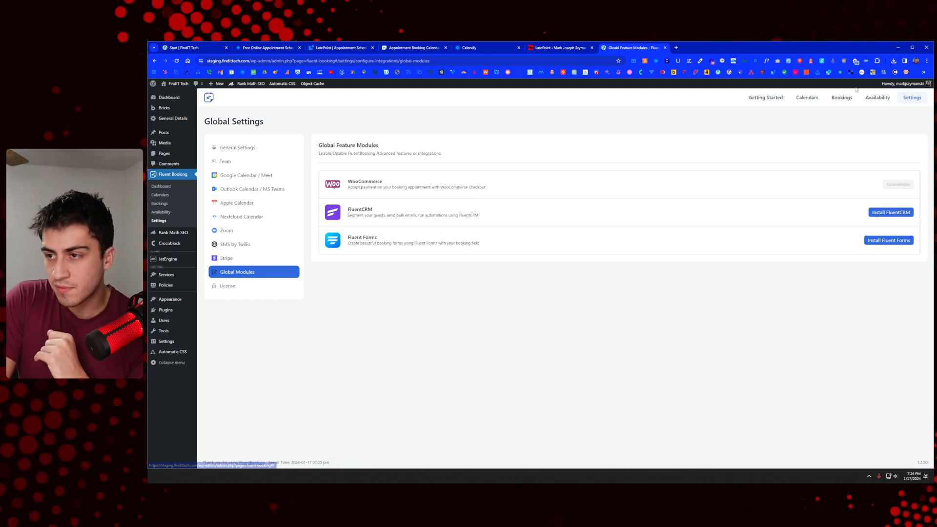
click(766, 98)
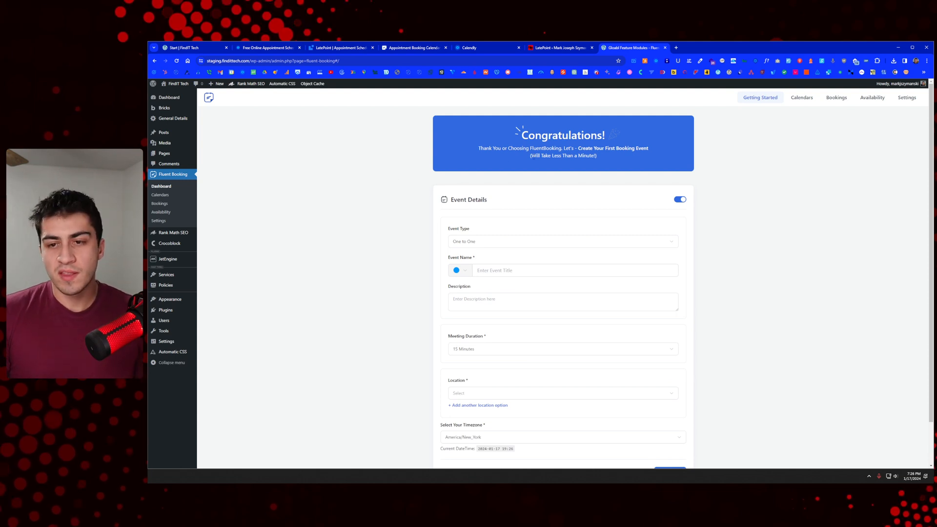
scroll(476, 168, down, 1)
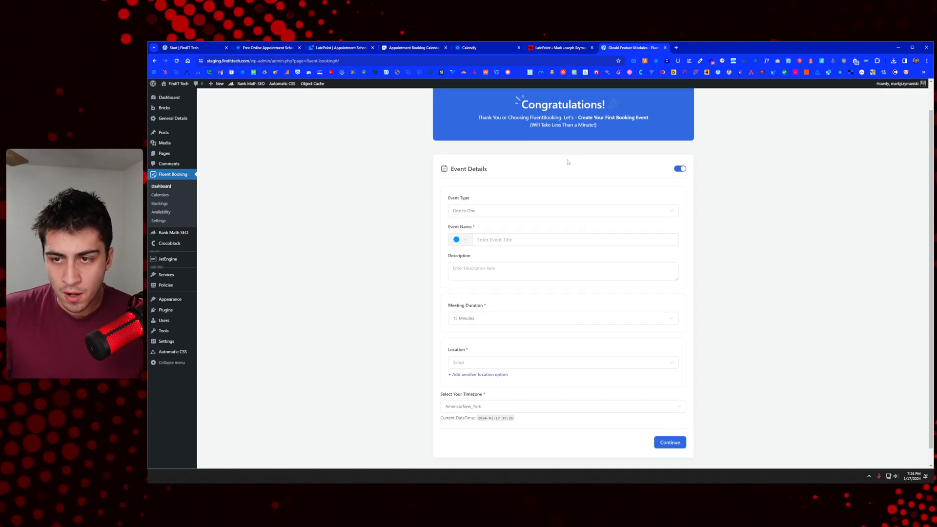
click(482, 197)
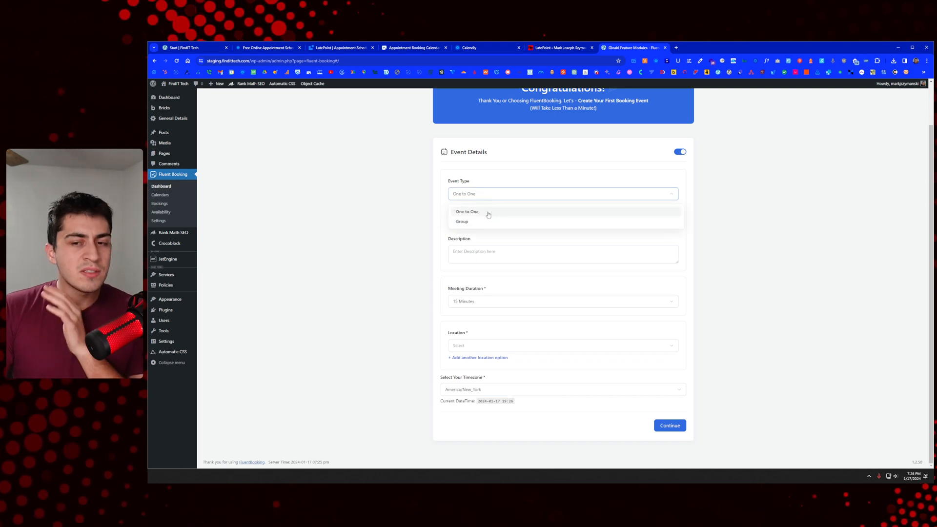
click(439, 217)
click(486, 195)
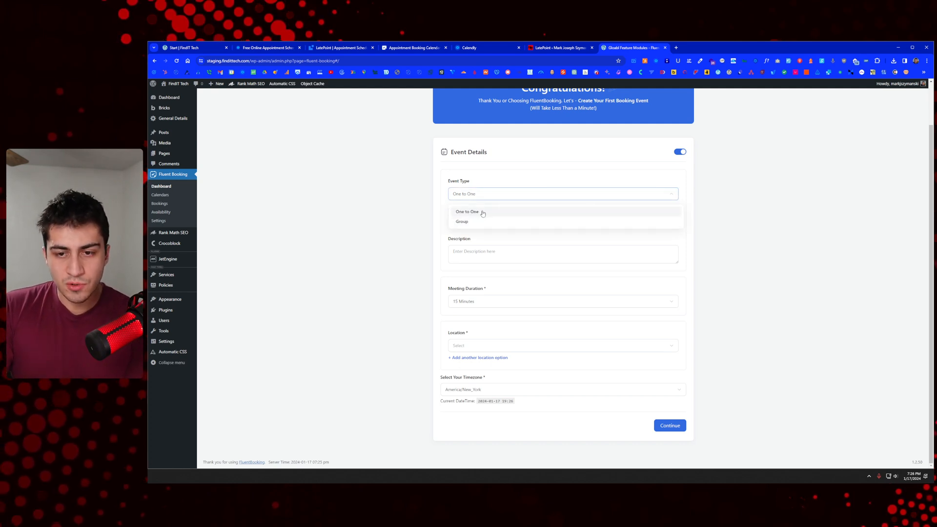
click(478, 222)
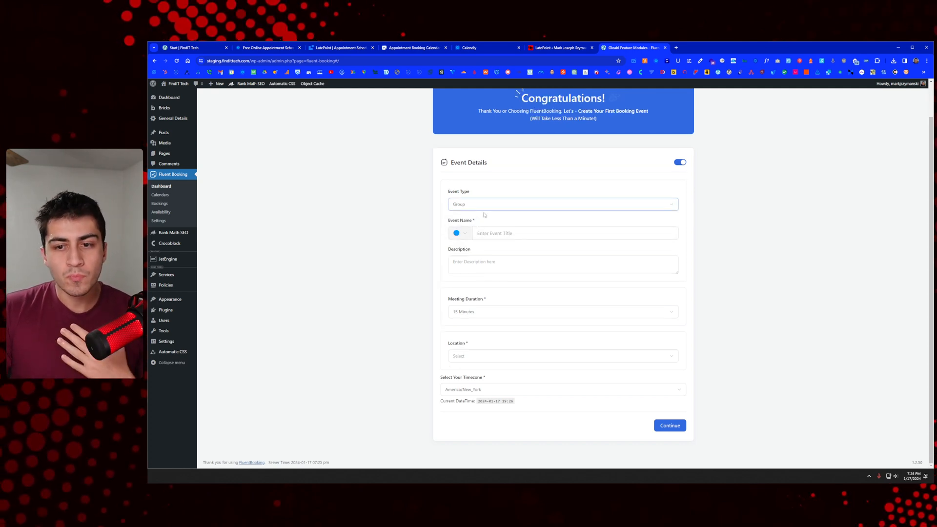
click(485, 209)
click(485, 223)
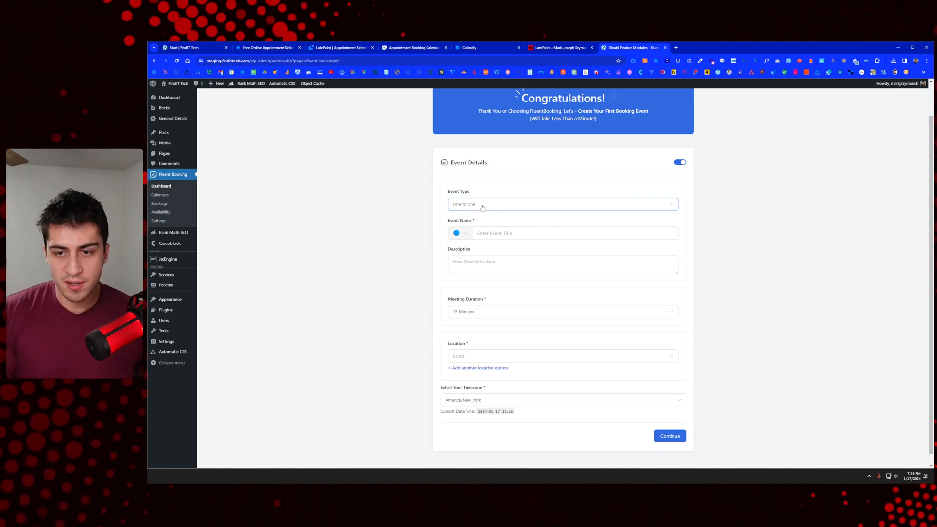
Step: Name the event Synergy Session, describe it as 'This is a meeting', and set a 30 Minutes duration
click(494, 234)
text(Synergy Session (30 Min)
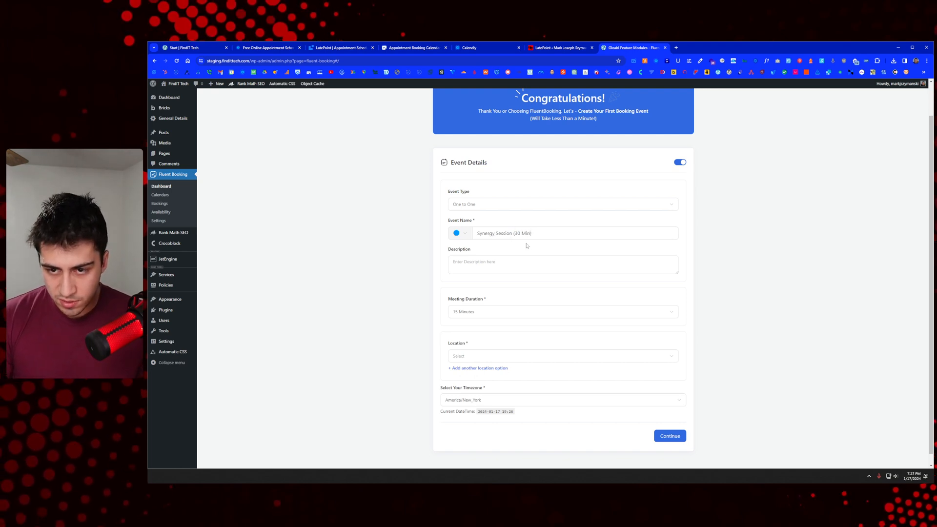
click(503, 260)
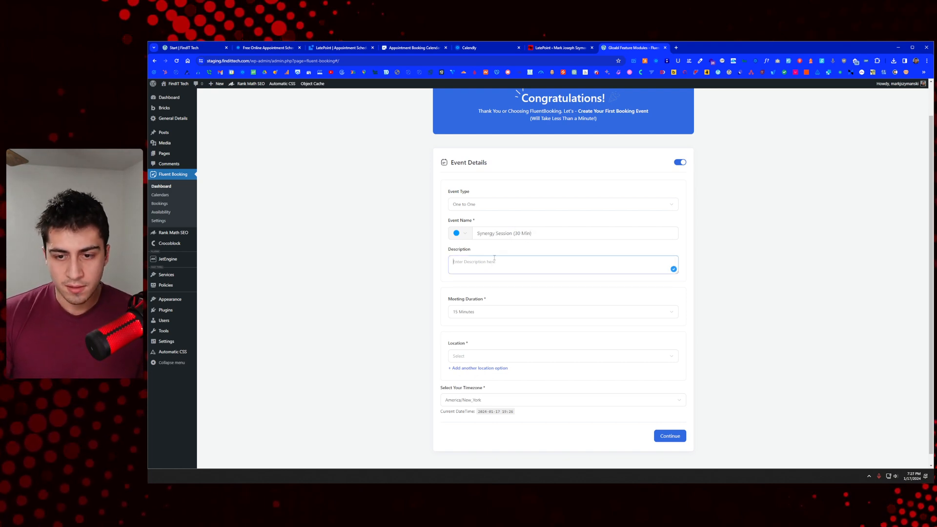
text(This is a)
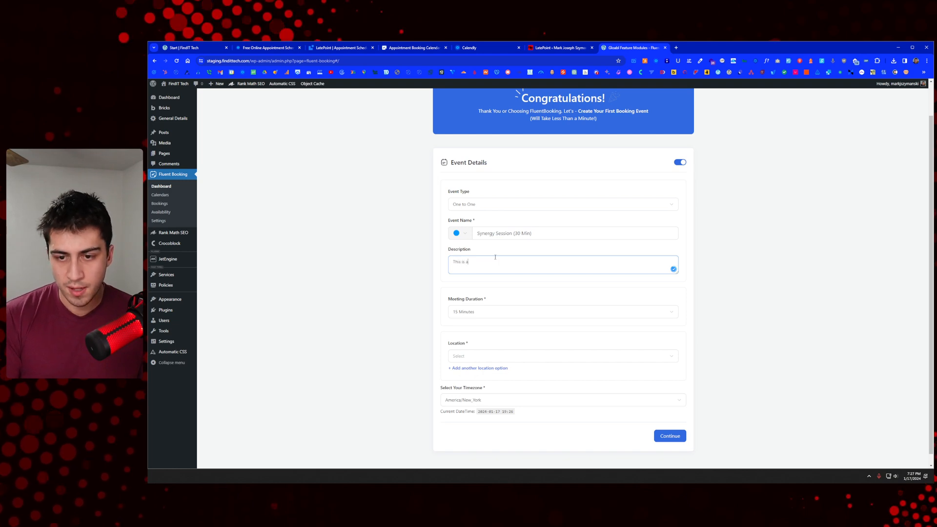
text( meeting.)
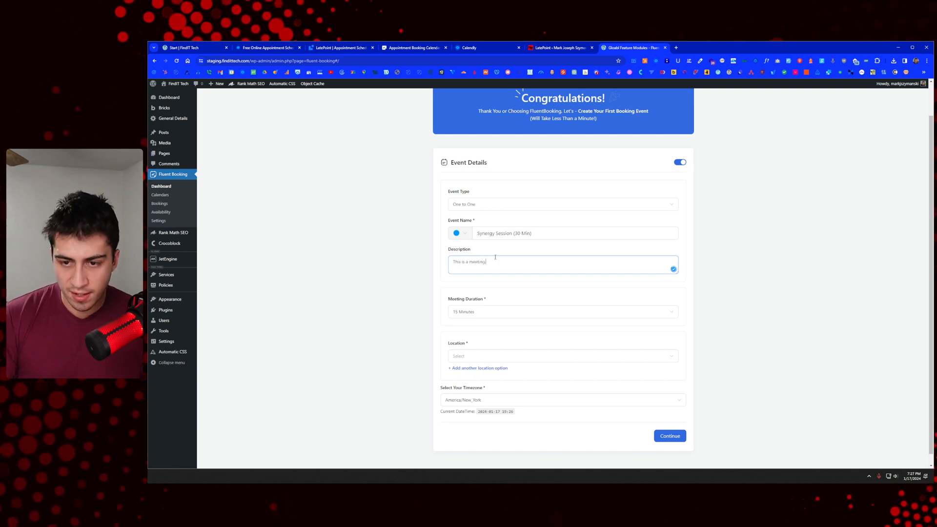
click(486, 314)
click(461, 337)
click(477, 352)
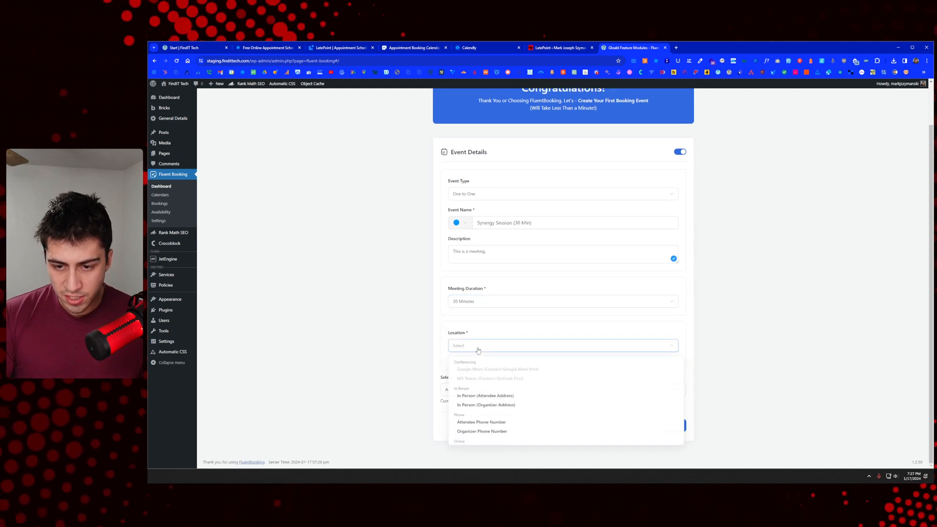
Step: Try Online Meeting as the location, toggling the booking-page link option, then cancel its dialog
triple_click(540, 370)
scroll(538, 375, down, 2)
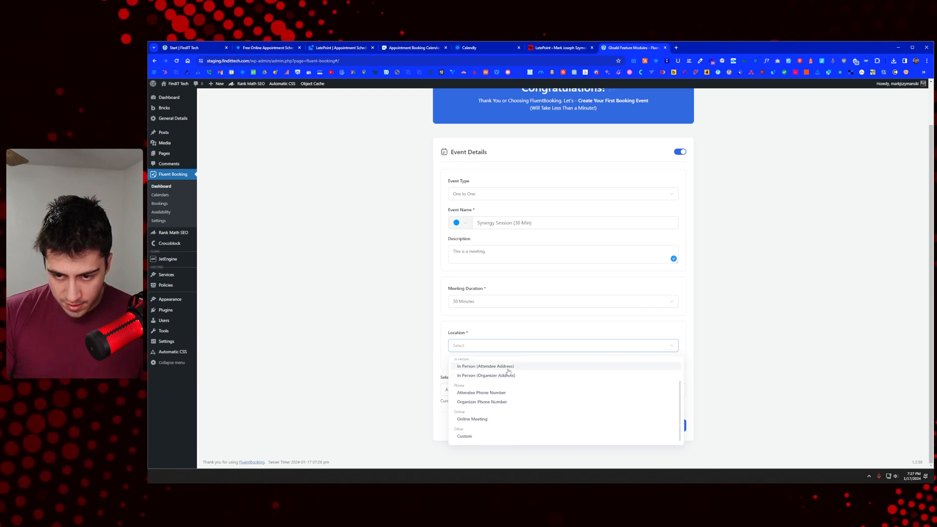
scroll(509, 372, up, 1)
scroll(507, 378, down, 1)
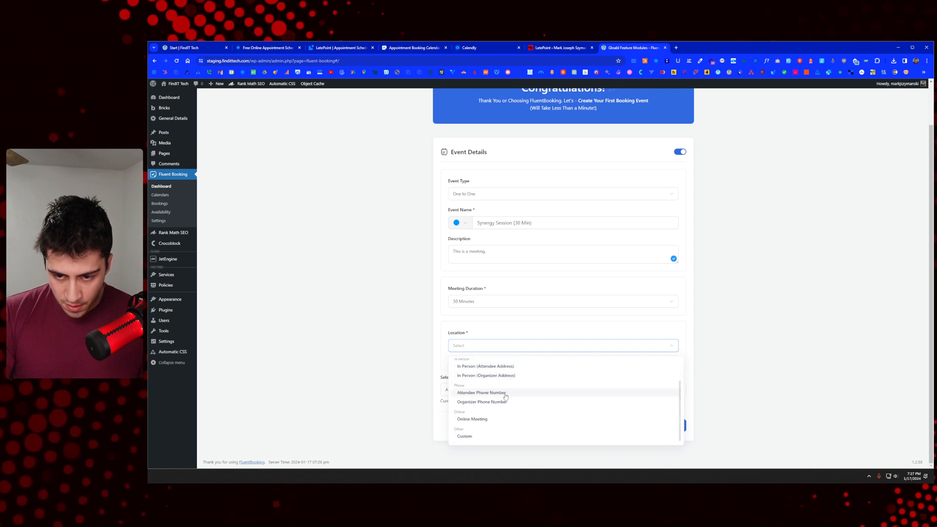
click(496, 420)
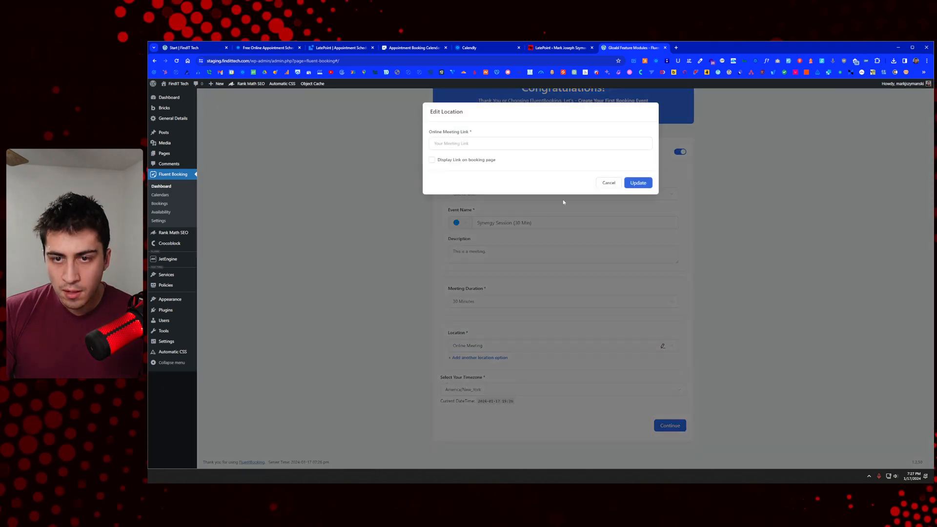
click(468, 161)
click(468, 162)
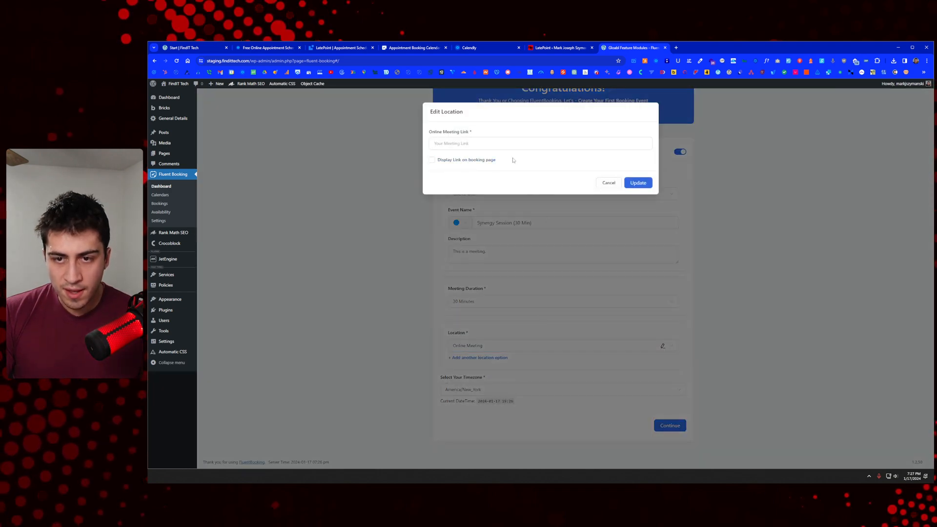
click(618, 184)
Step: Switch the location to Custom and submit the details, which fails for lacking a location description
click(499, 348)
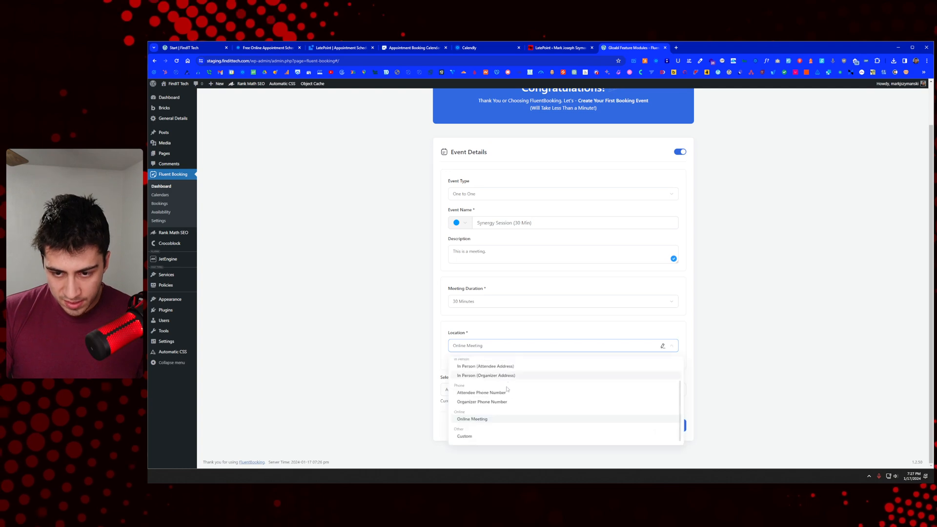
click(473, 434)
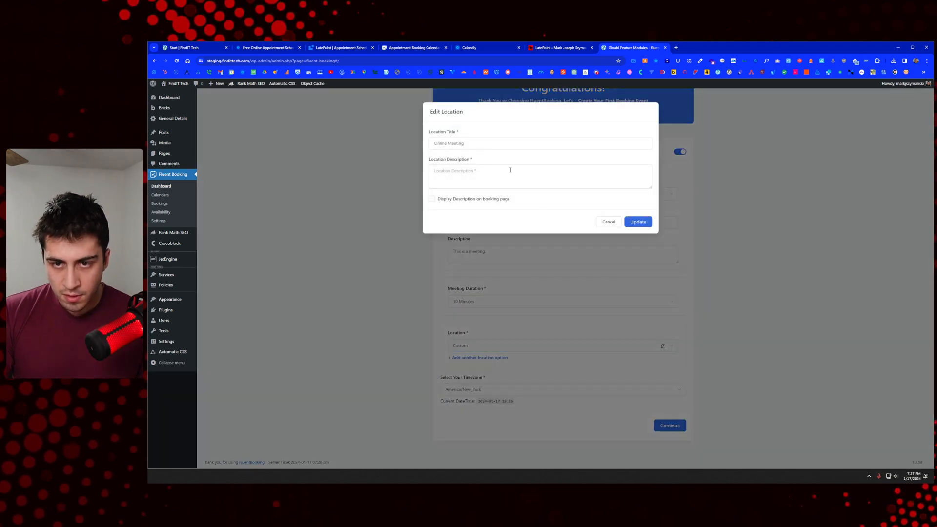
triple_click(454, 143)
click(609, 221)
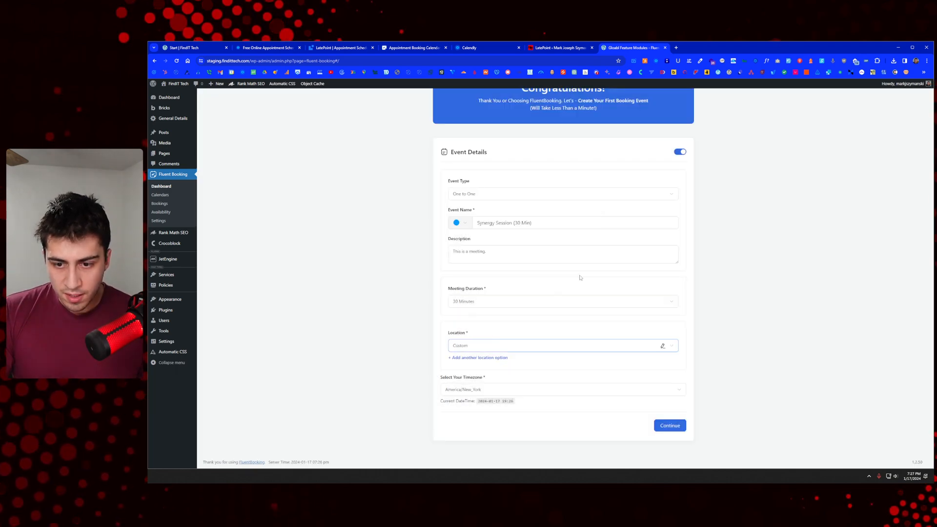
click(483, 345)
scroll(499, 391, up, 3)
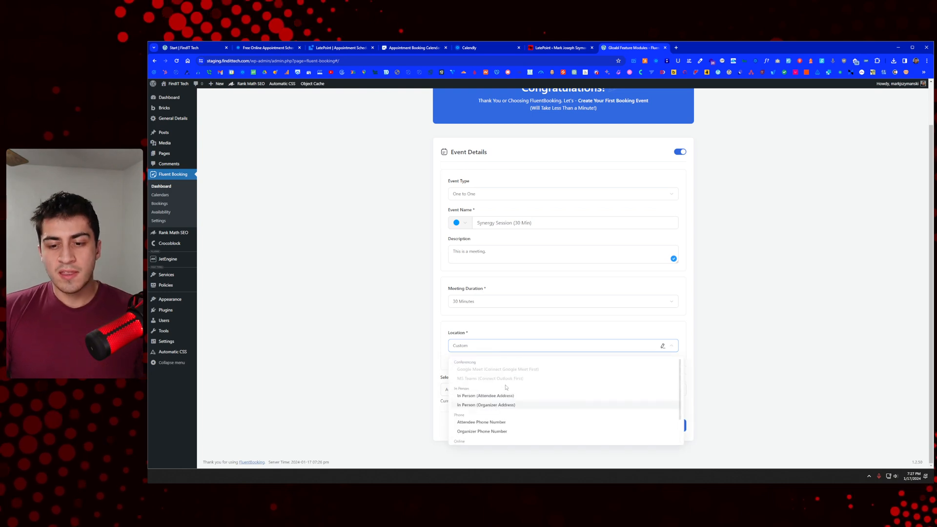
click(486, 347)
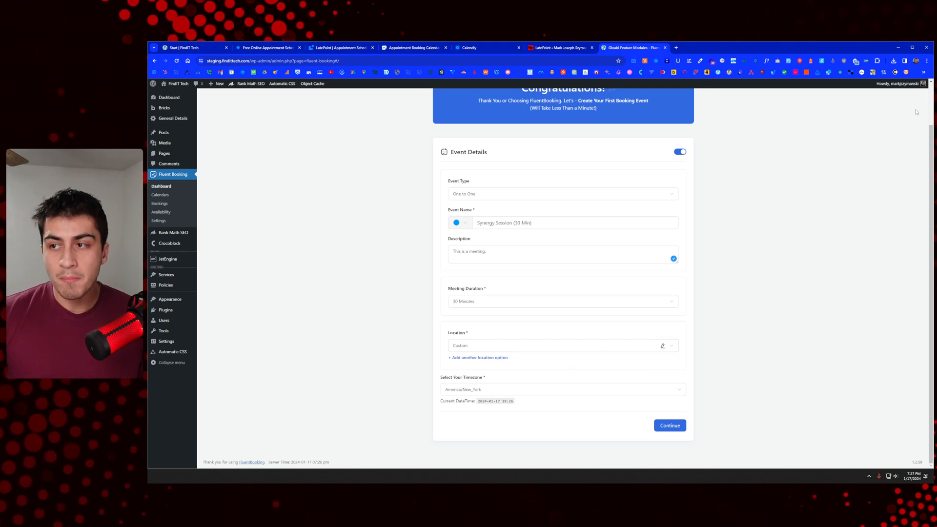
scroll(720, 176, up, 3)
scroll(717, 415, down, 3)
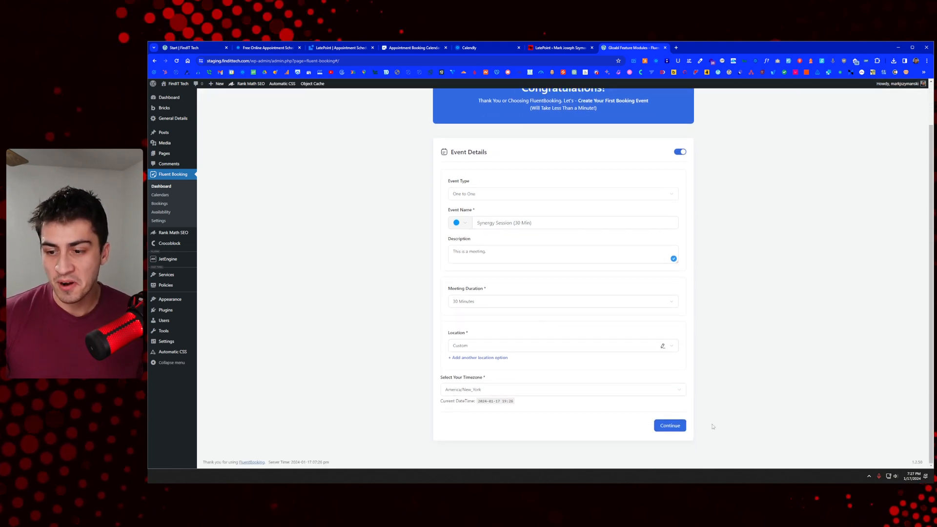
scroll(910, 137, up, 2)
scroll(697, 462, down, 2)
click(675, 429)
scroll(834, 229, up, 2)
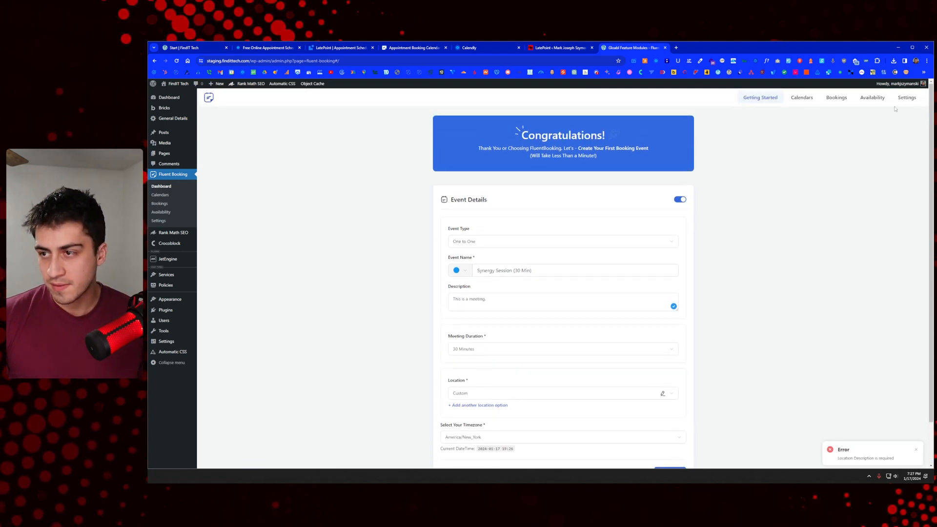
Step: From Calendars, start a new One-to-One booking type for the only available host
click(806, 99)
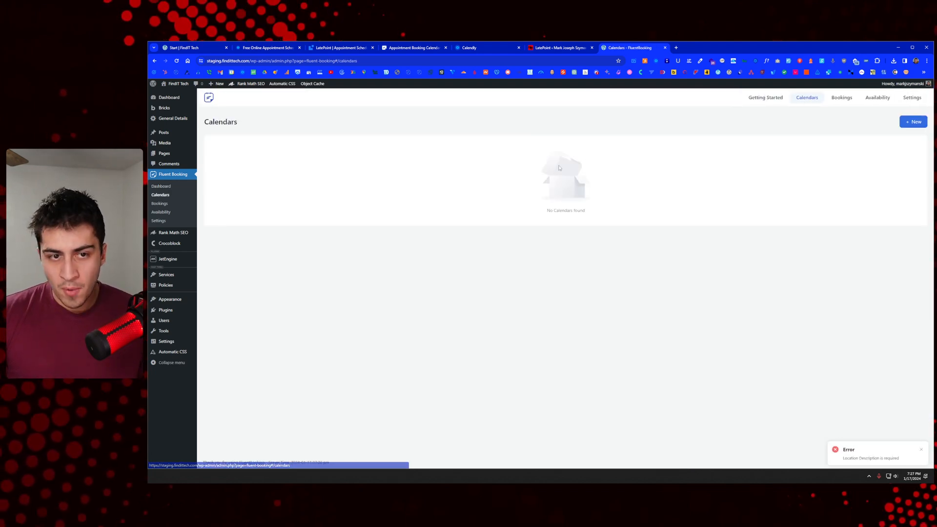
click(911, 122)
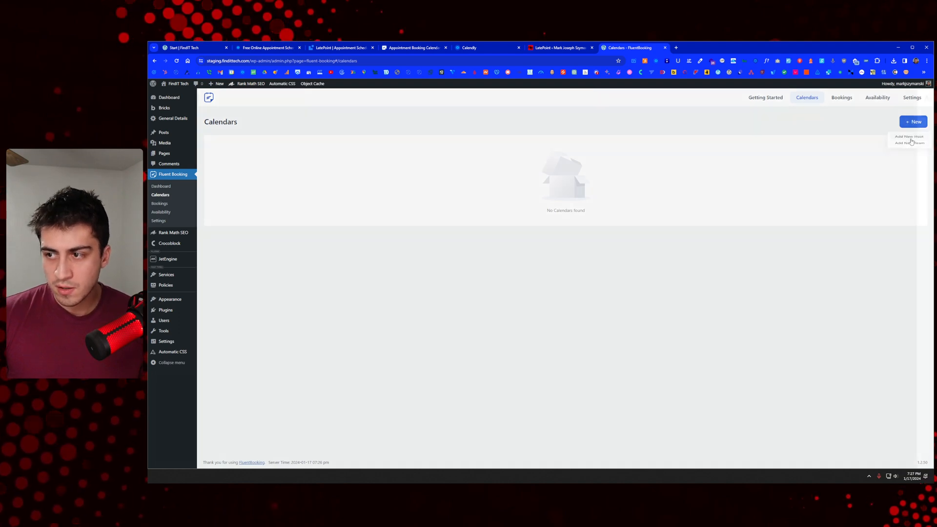
click(911, 141)
click(773, 128)
click(773, 143)
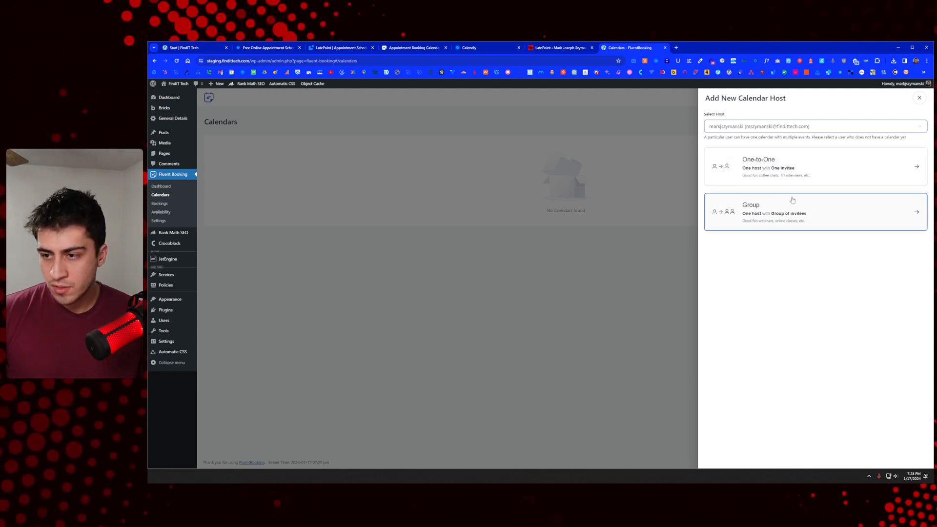
click(788, 170)
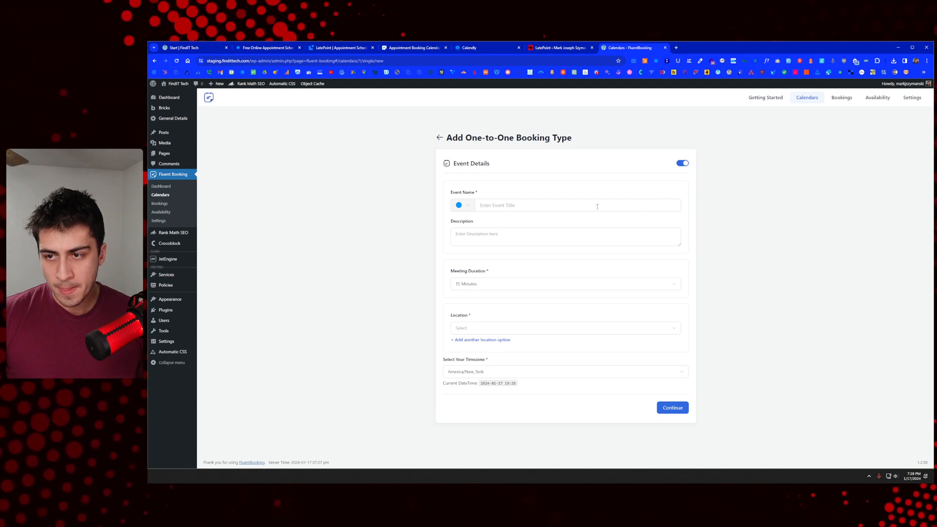
Step: Switch the event off and back on, then visit Bookings and return to Calendars
click(683, 164)
click(683, 165)
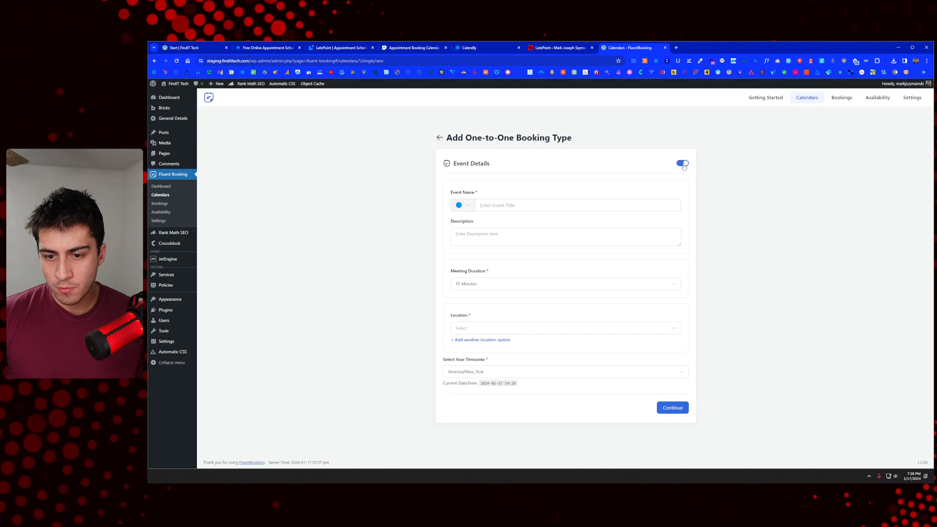
click(845, 99)
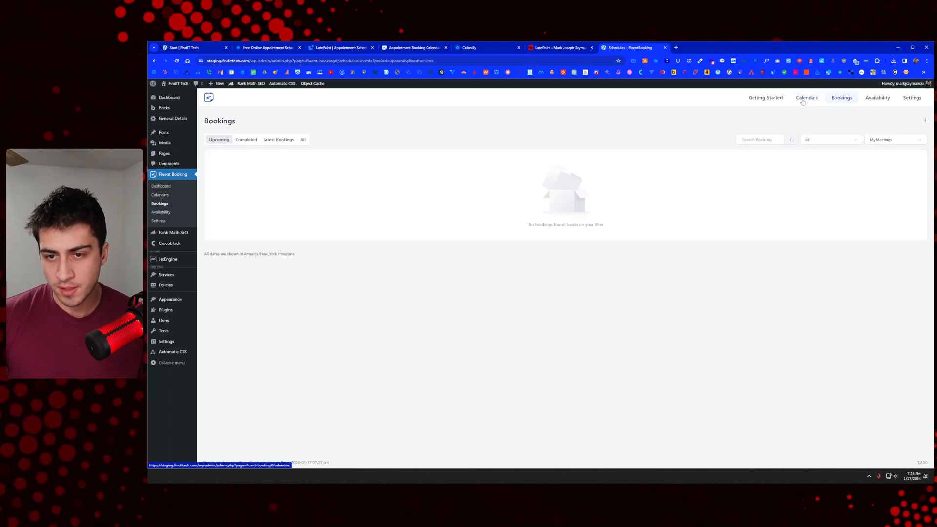
click(803, 98)
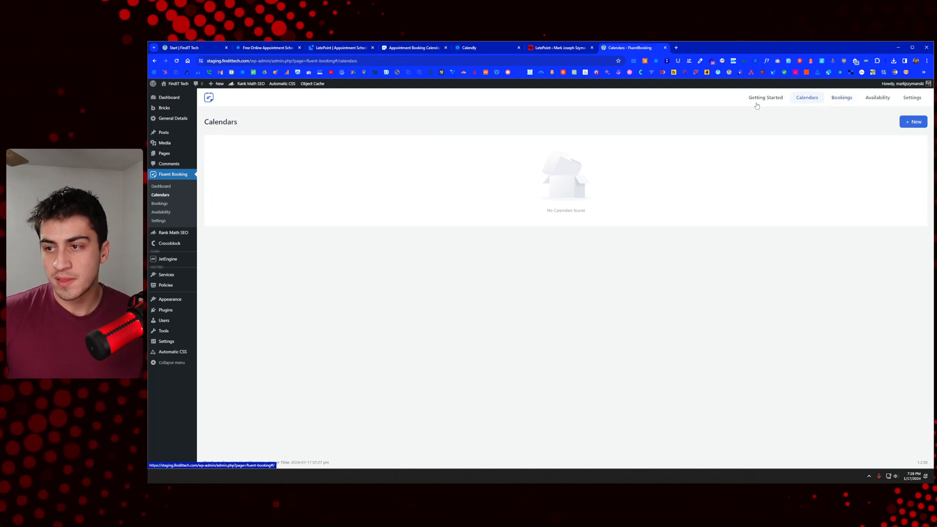
Step: Add a One-to-One booking type for the host, named Synergy Session with description 'Ihis is a meeting.'
click(914, 122)
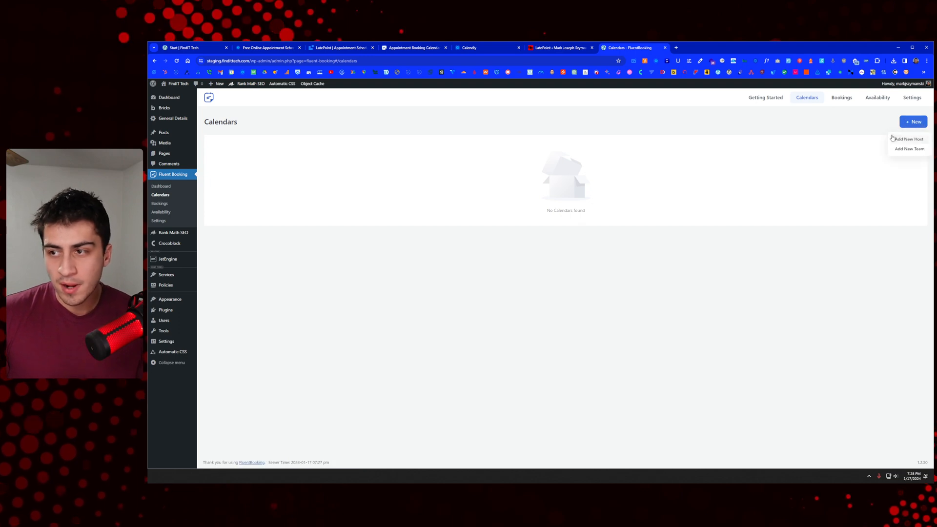
click(908, 137)
click(769, 128)
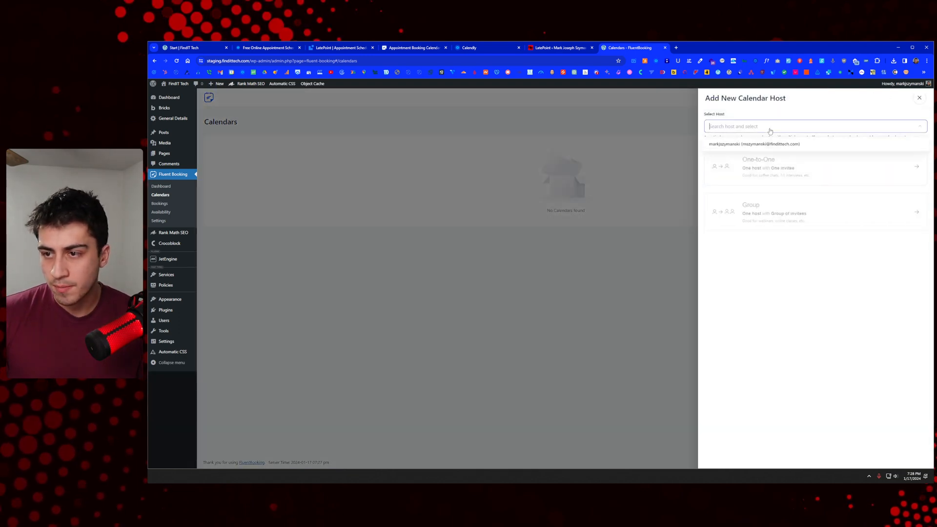
click(758, 145)
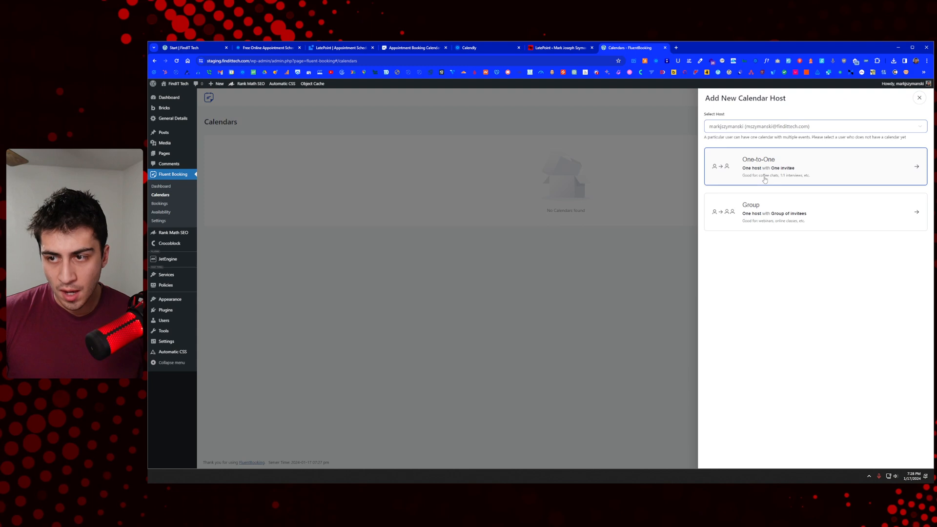
click(762, 171)
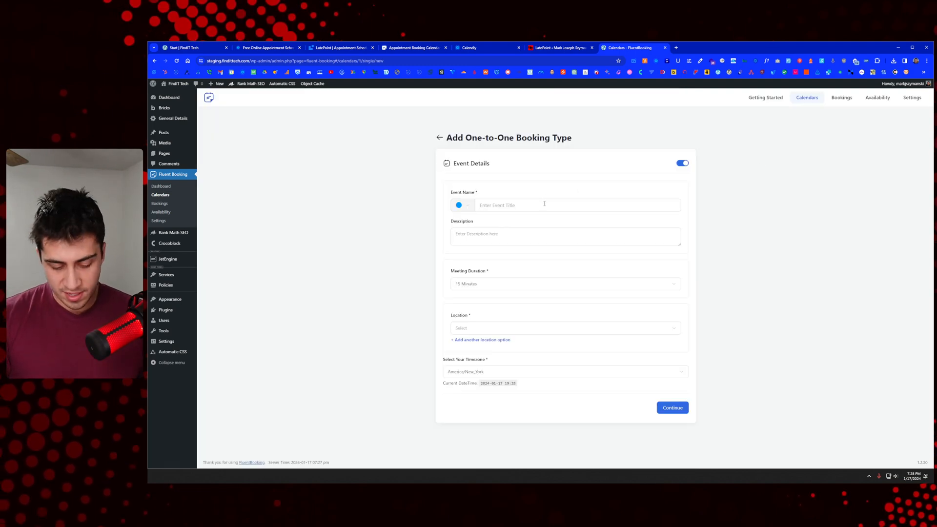
text(Synergy Session)
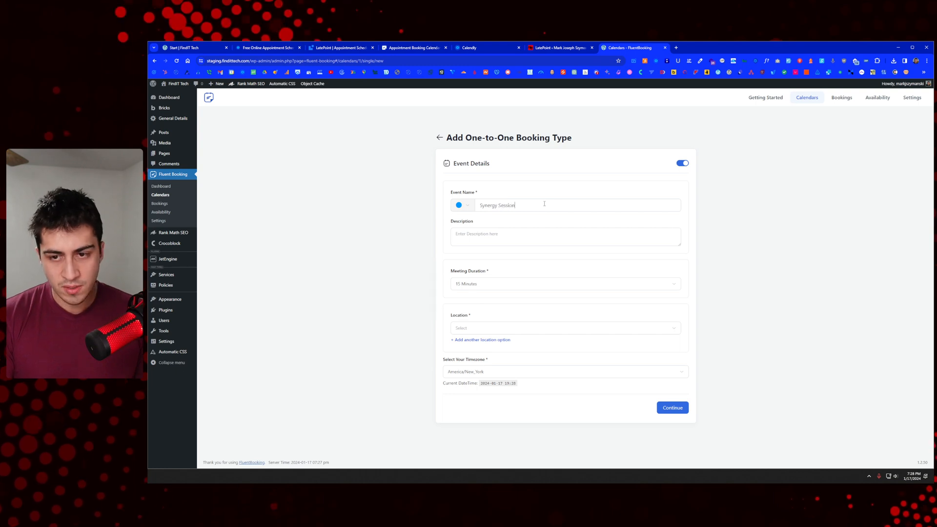
key(Tab)
text(I)
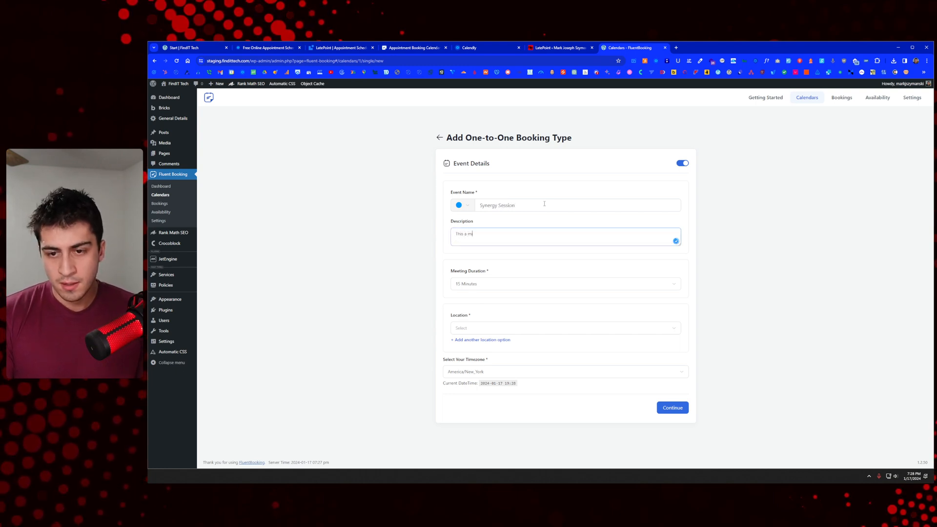
text(his is a meeting.)
Step: Set the meeting duration to 60 Minutes and attempt to continue
click(488, 285)
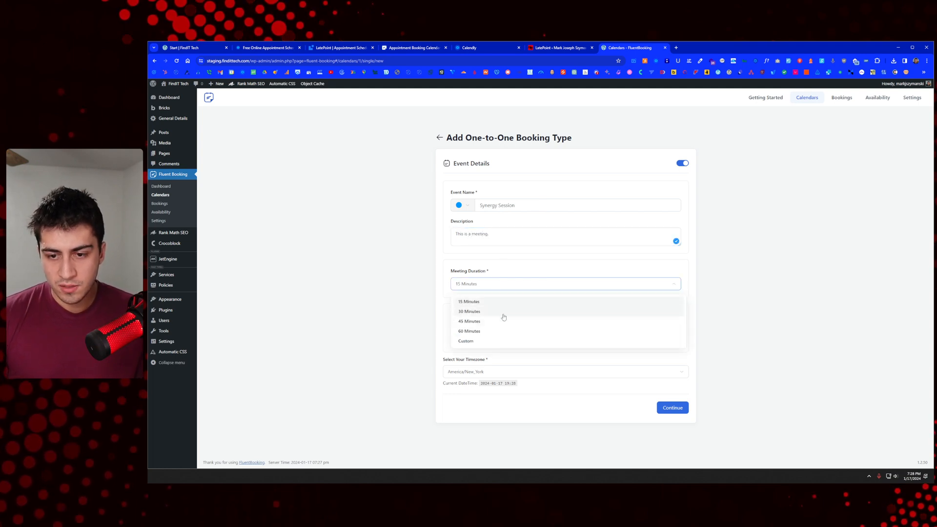
click(490, 334)
click(486, 287)
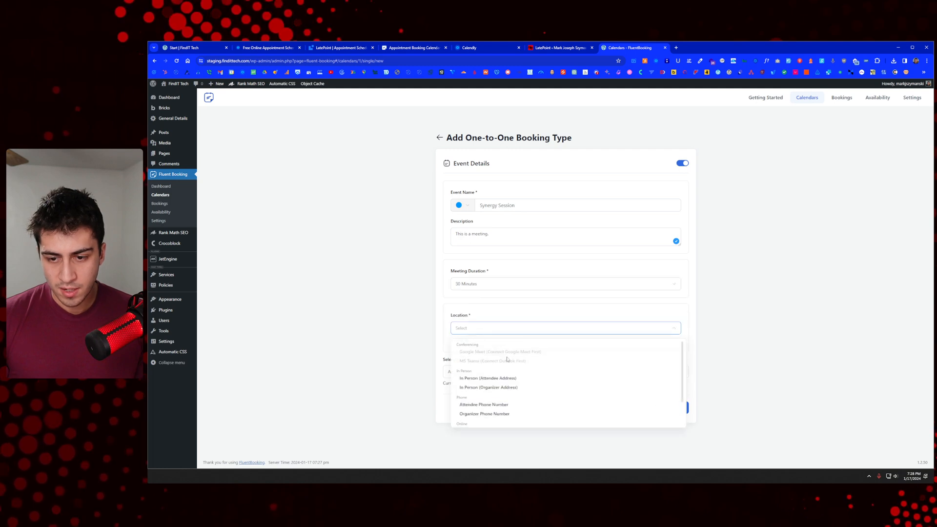
click(431, 343)
click(663, 408)
Step: Set an Online Meeting location with the 'goog' link, keep default availability, and create the booking type
click(493, 333)
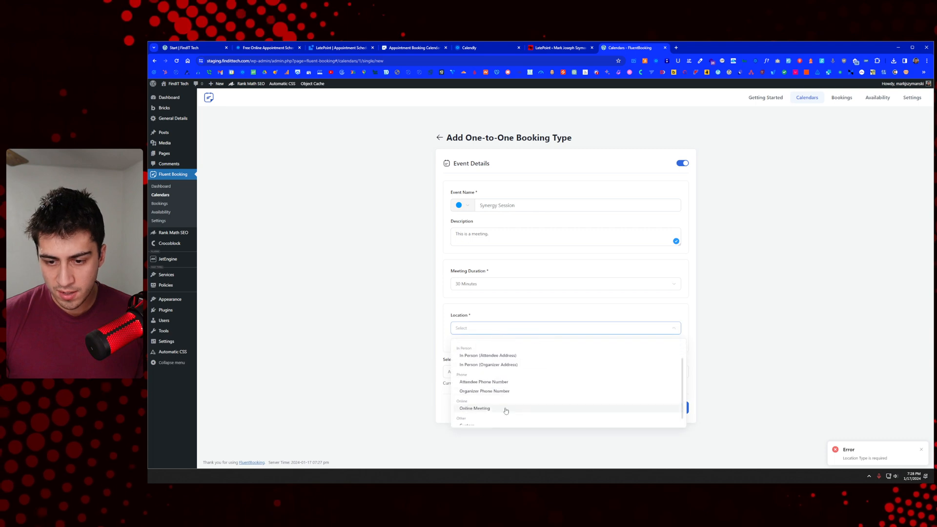
click(502, 415)
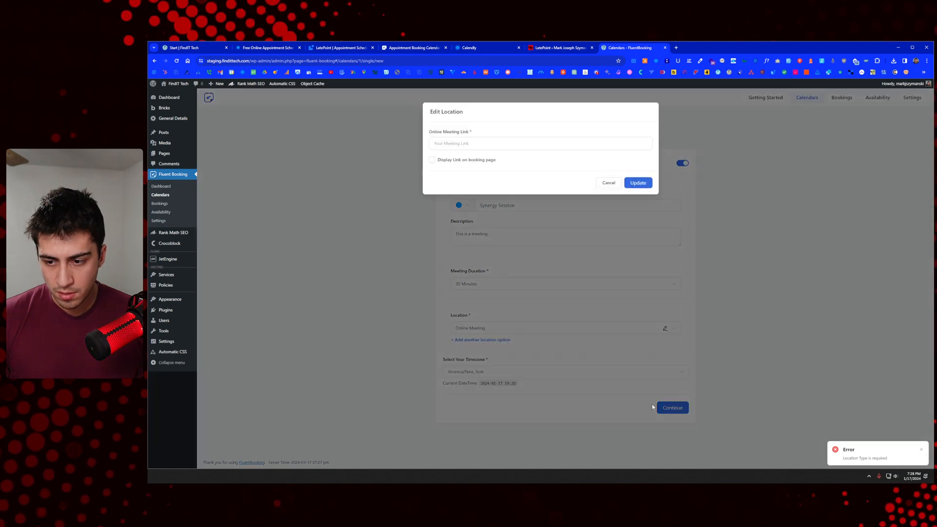
click(481, 142)
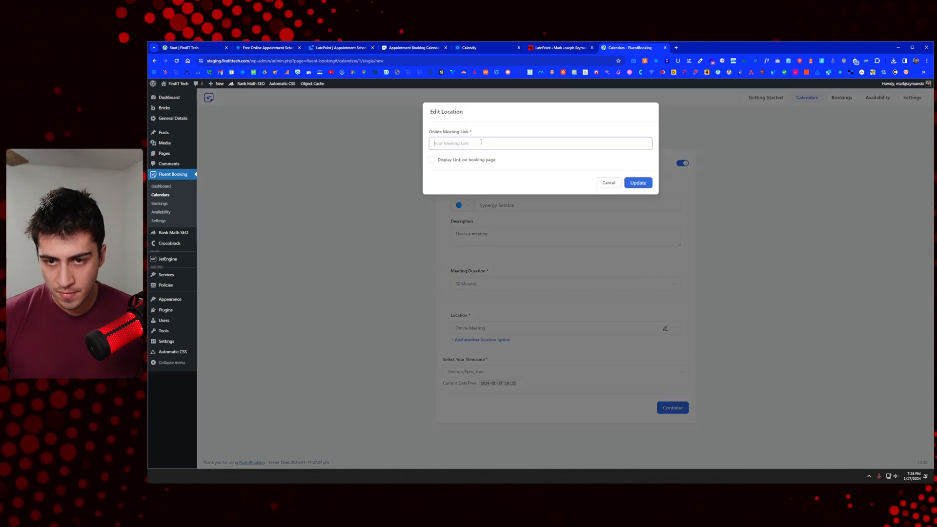
text(google.com)
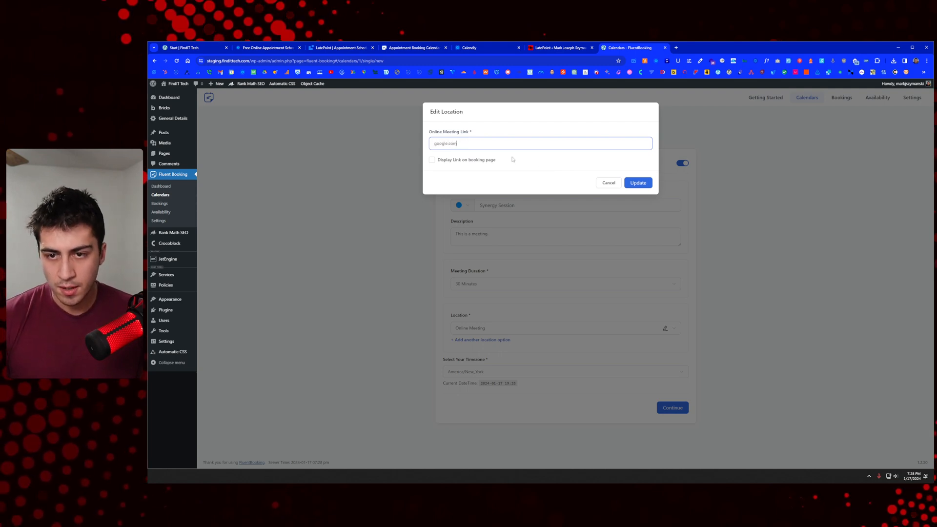
click(632, 181)
click(672, 409)
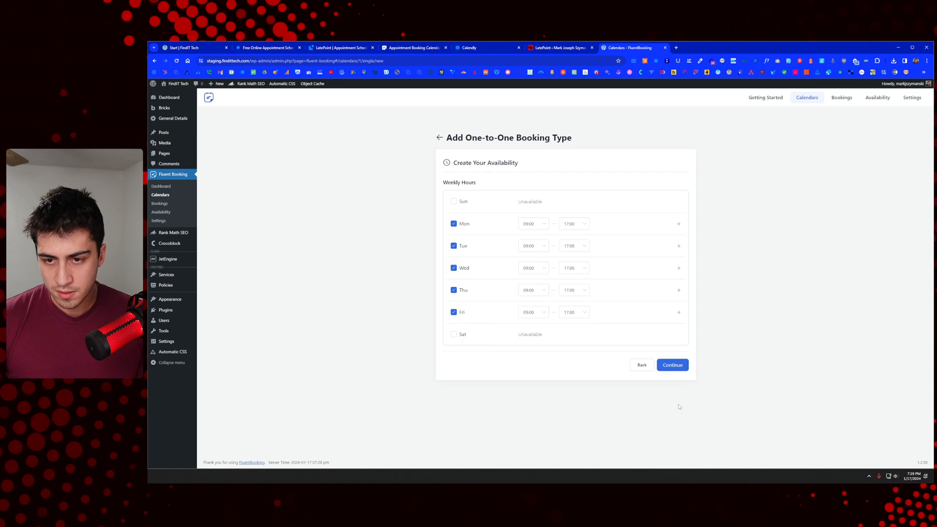
click(682, 367)
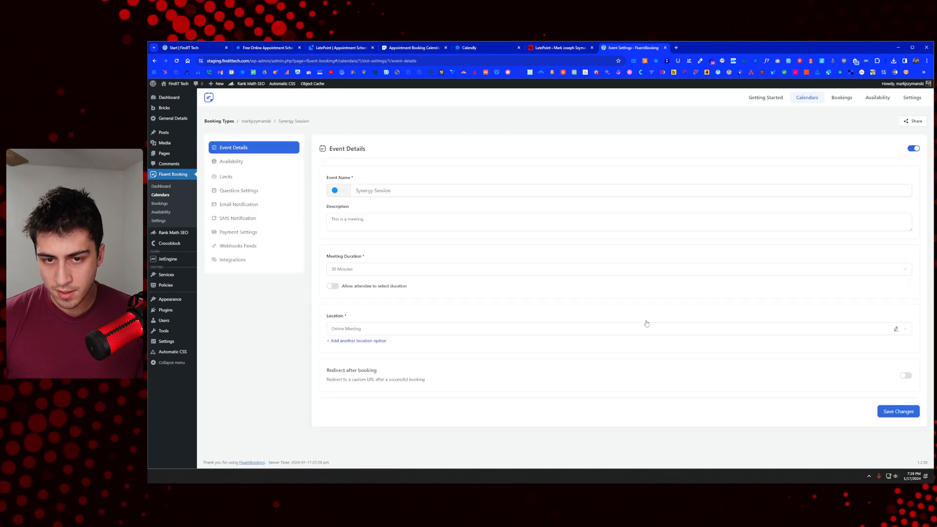
Step: Browse the event's Integrations, Booking Questions, Webhooks, Payment and Availability sections, back to Details
click(246, 259)
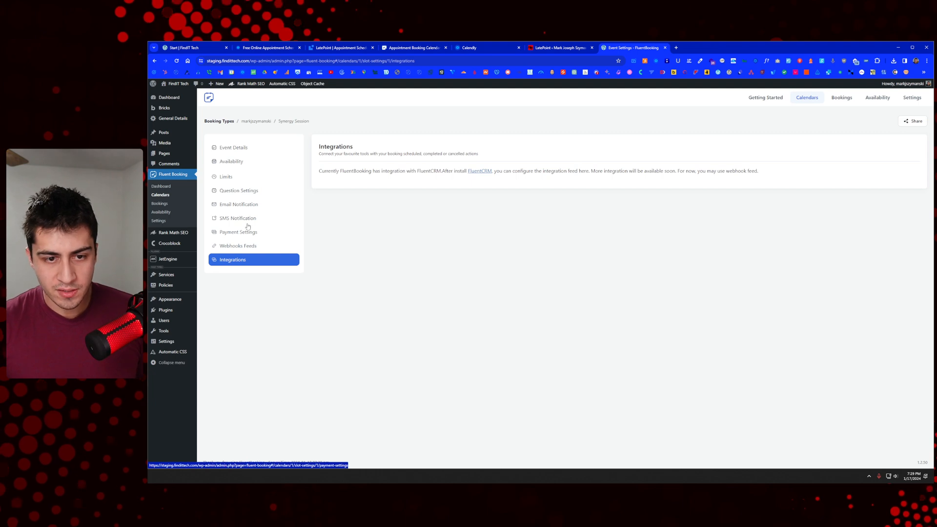
click(246, 195)
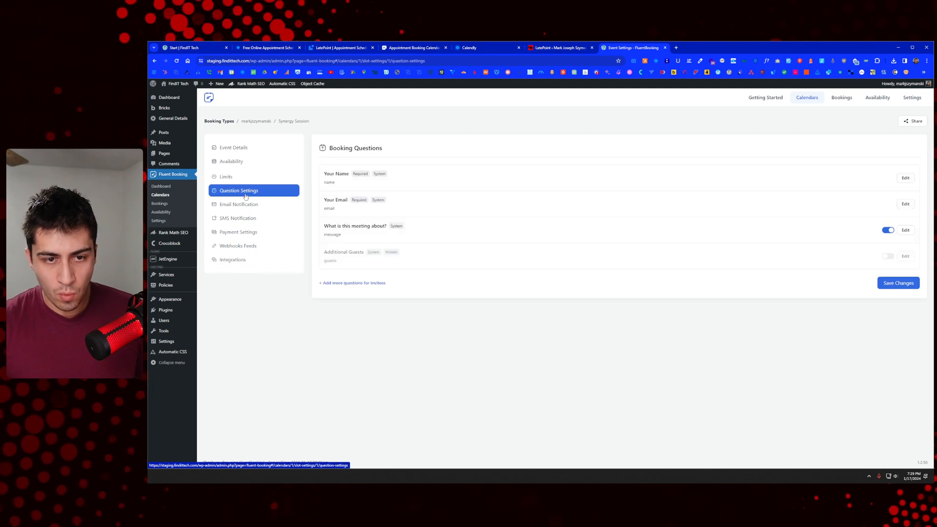
click(249, 246)
click(251, 233)
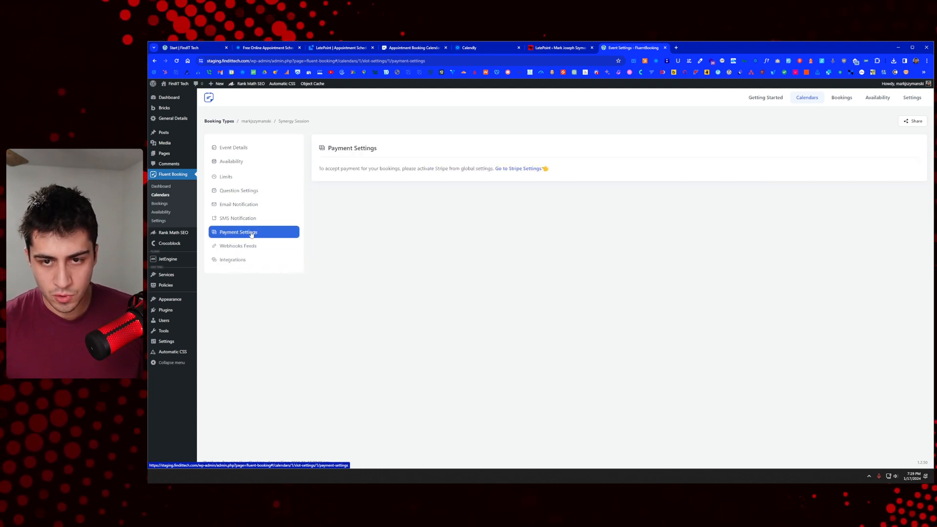
click(238, 165)
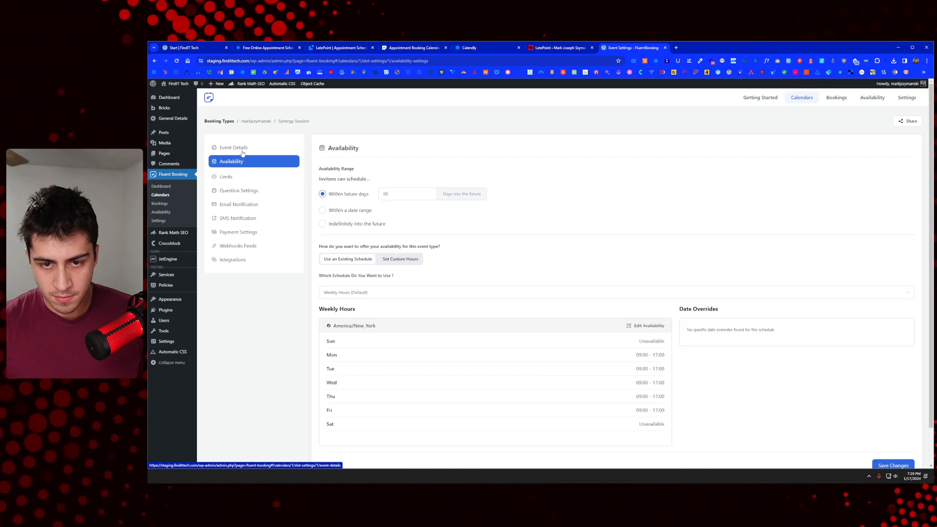
click(240, 149)
Step: Visit Bookings and Availability, then open the Google Calendar / Meet page in Global Settings
click(850, 101)
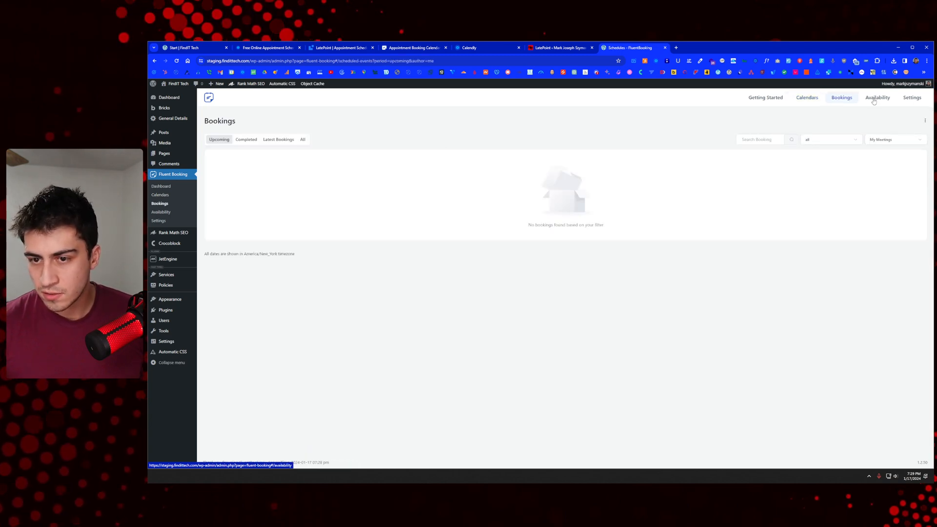
click(873, 101)
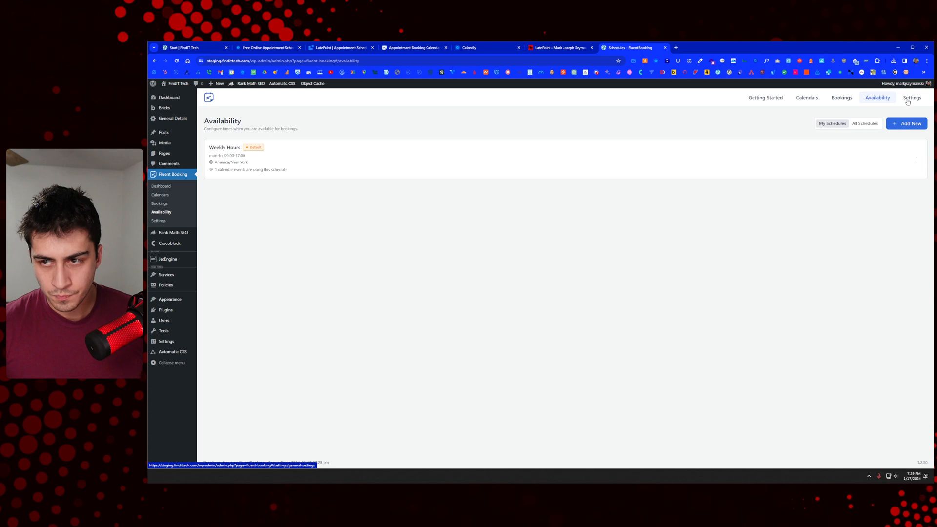
click(911, 100)
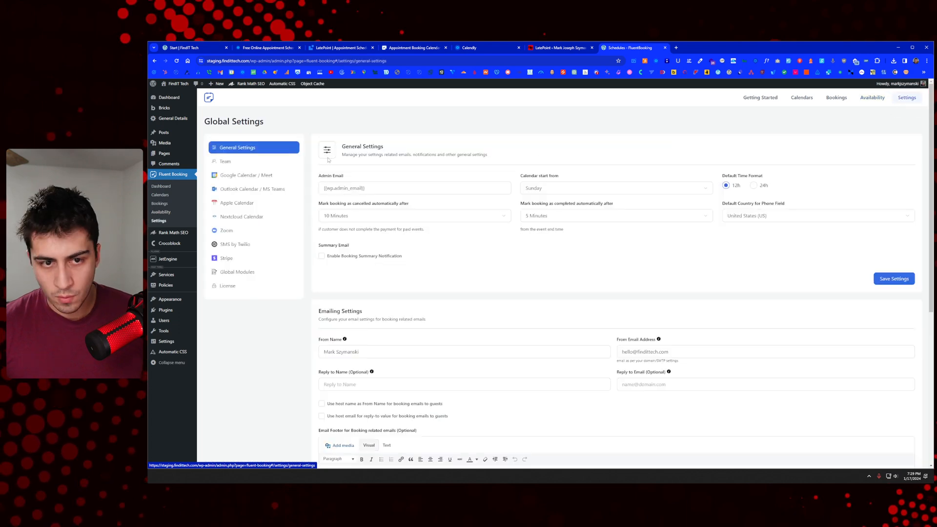
click(266, 175)
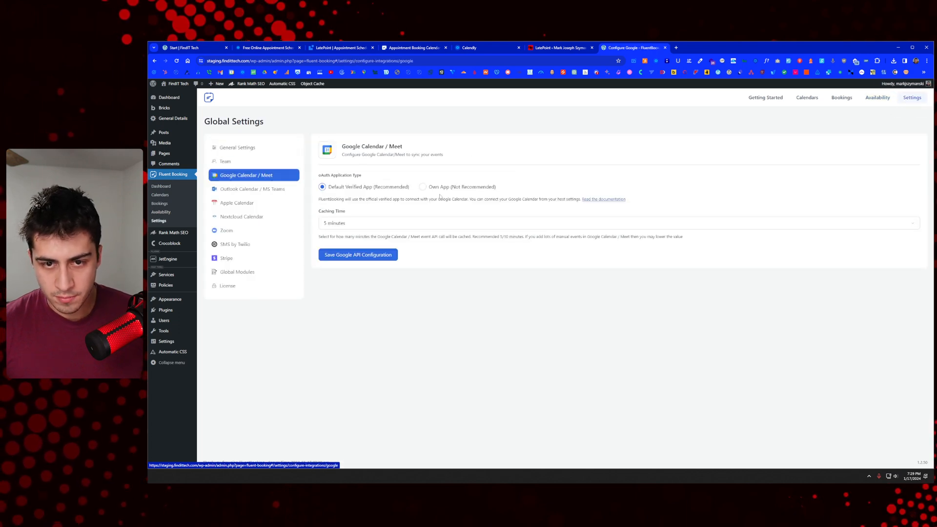
Step: Open the Google Calendar/Meet integration documentation and scroll through it
click(601, 204)
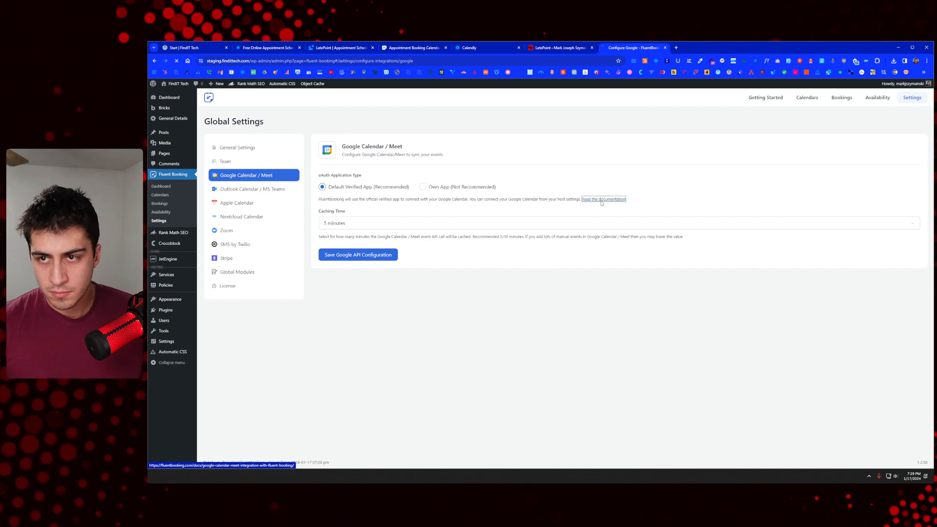
scroll(572, 222, down, 1)
scroll(572, 223, down, 10)
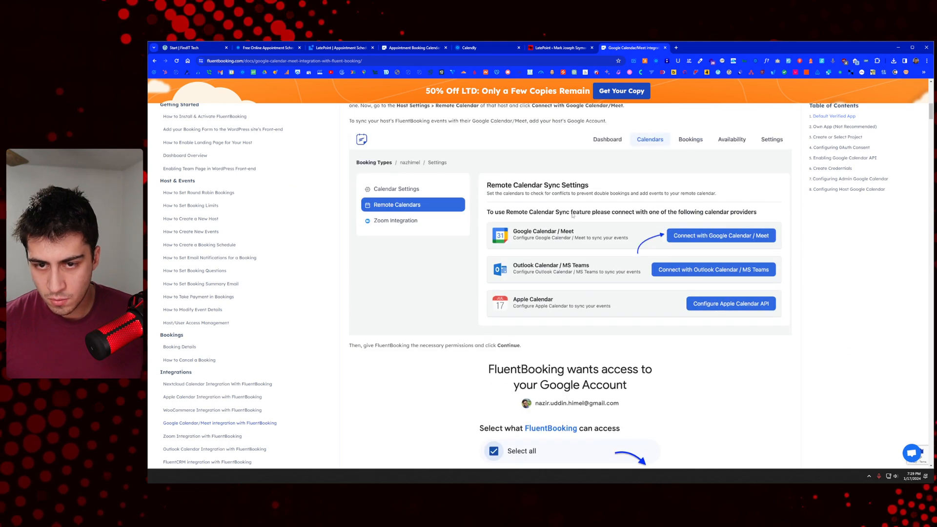
scroll(573, 215, up, 1)
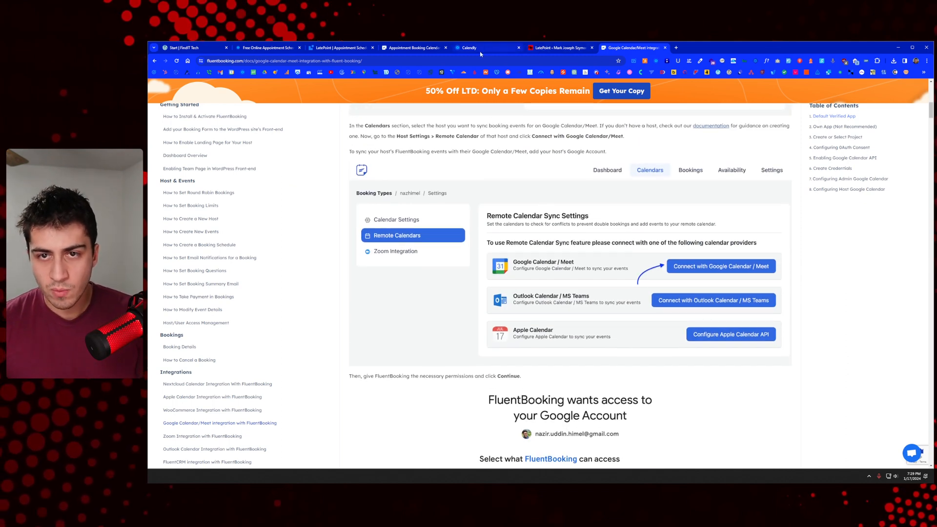
Step: Check the Calendly and live Synergy Session tabs, closing the FluentBooking homepage tab, then return to the docs
click(466, 49)
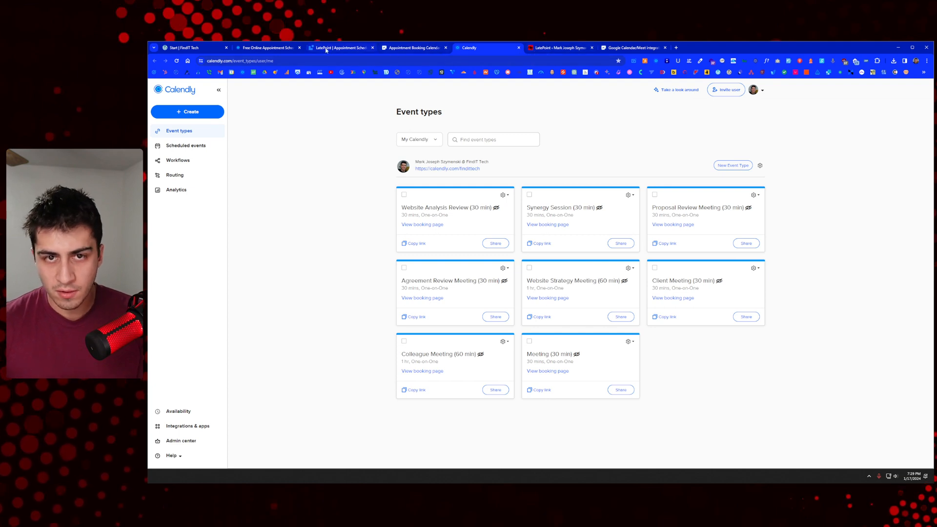
click(401, 48)
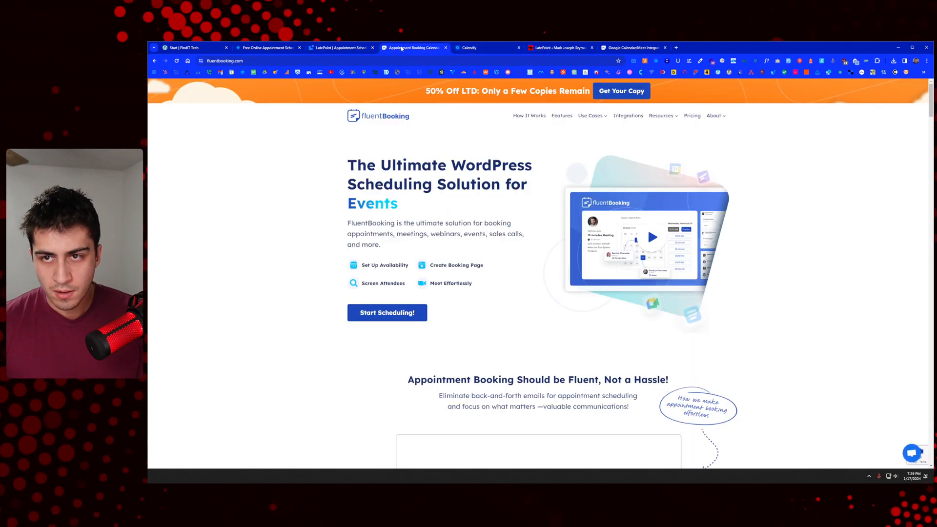
click(445, 48)
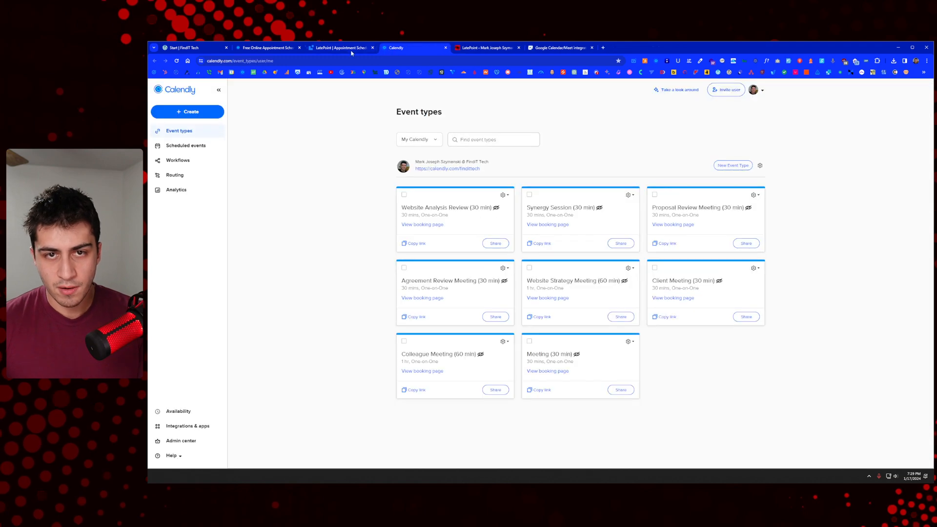
click(191, 49)
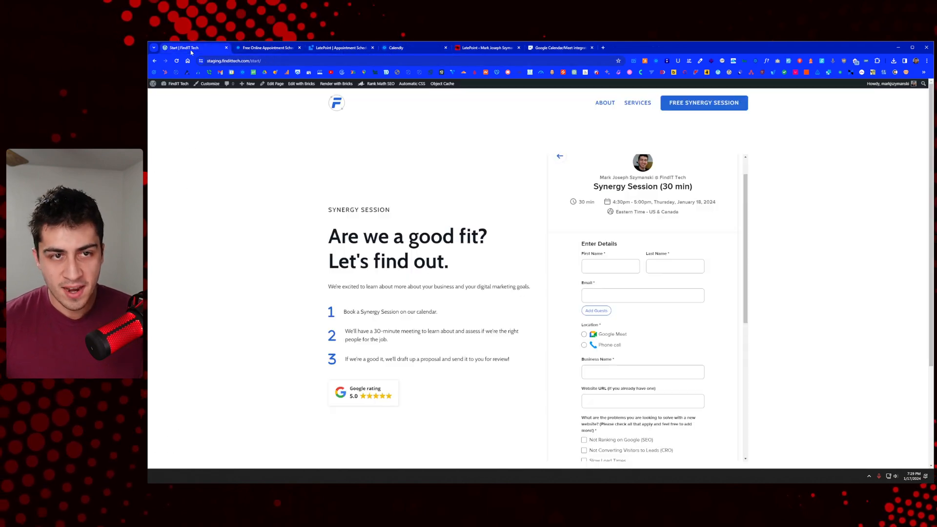
click(546, 48)
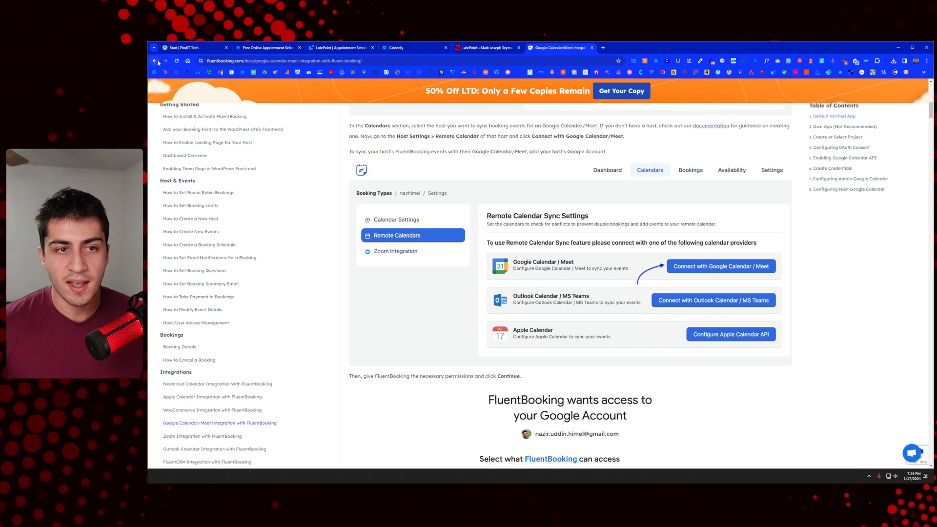
Step: Save the default Google Calendar / Meet API configuration
click(629, 48)
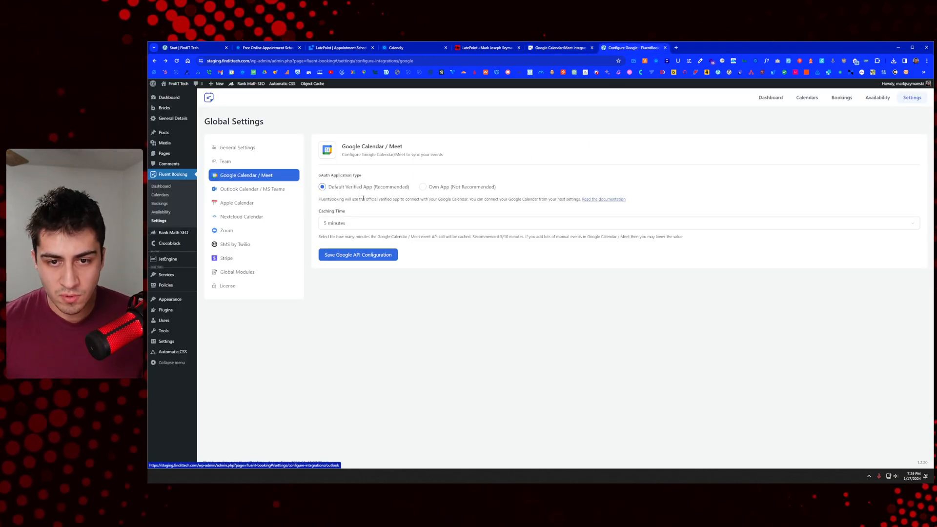
click(364, 259)
drag(331, 236, 431, 236)
click(530, 239)
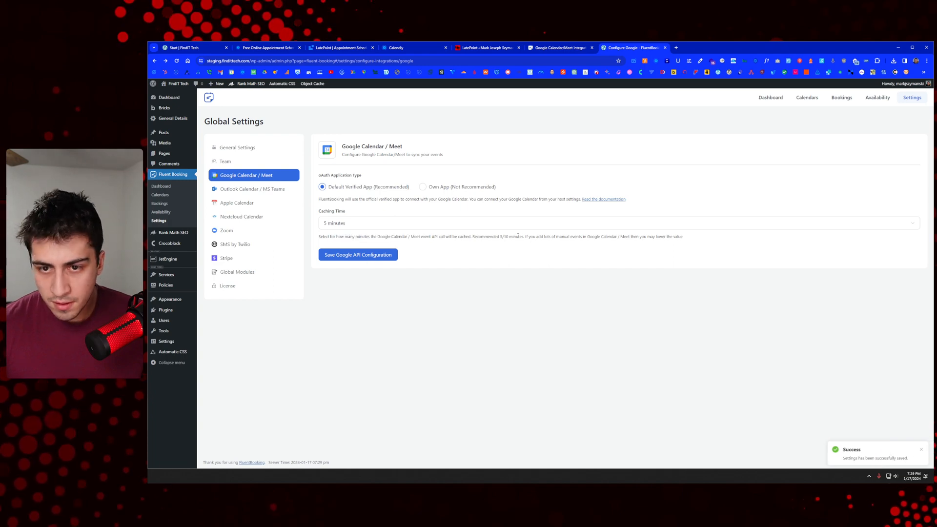
Step: Read the documentation's Calendars and host remote-calendar instructions, then return to the settings
click(562, 48)
scroll(511, 218, up, 3)
drag(369, 249, 693, 250)
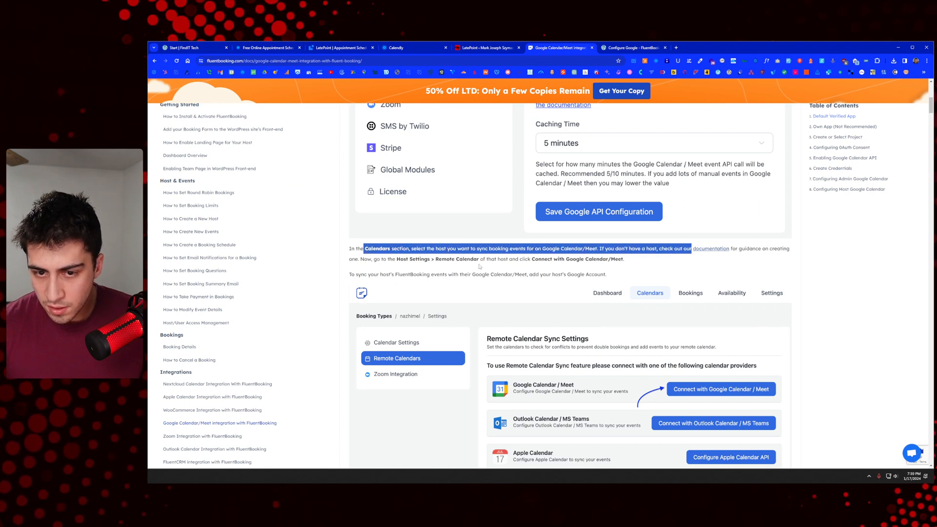
drag(397, 259, 453, 260)
click(531, 241)
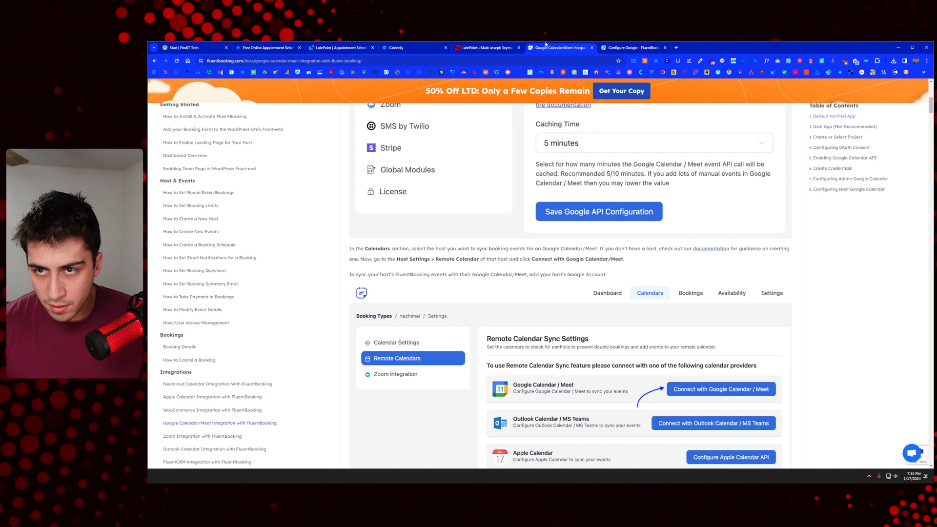
click(632, 47)
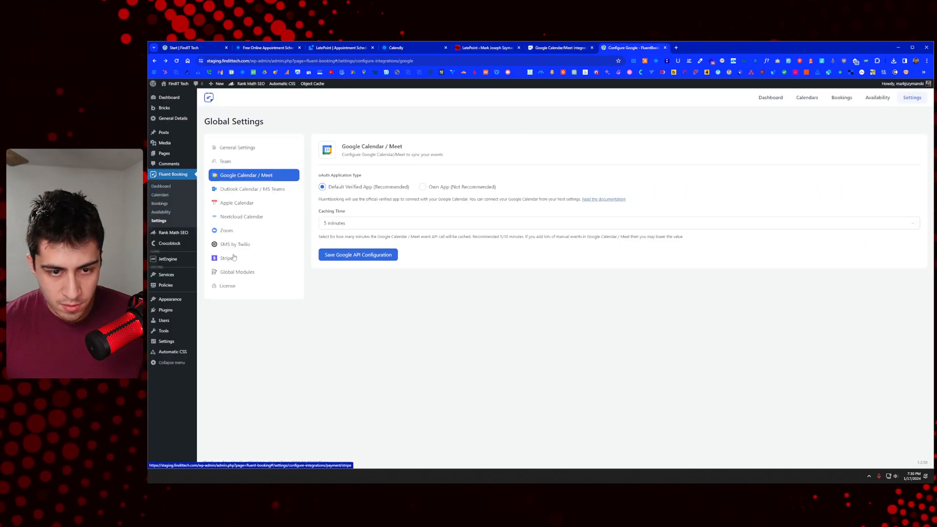
Step: Look at General Settings and Team, then Availability and Bookings, ending on the Calendars list
click(253, 153)
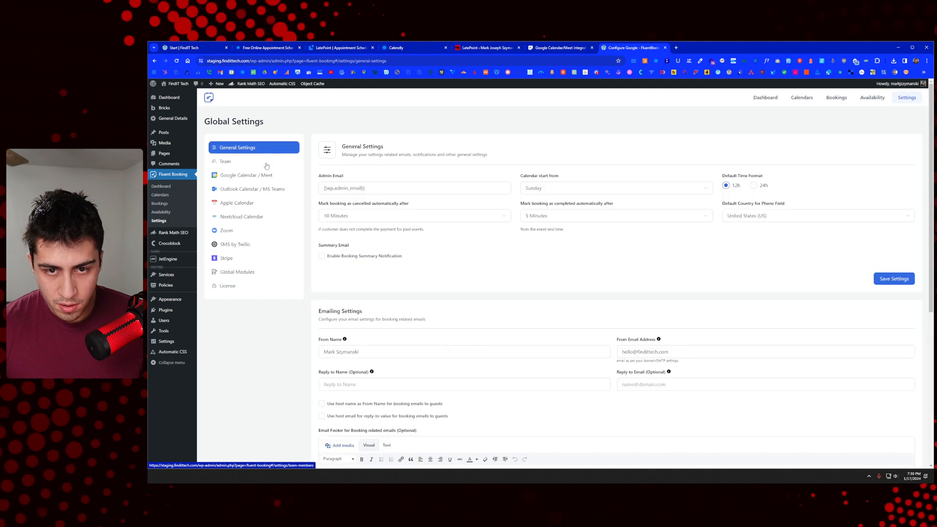
click(264, 162)
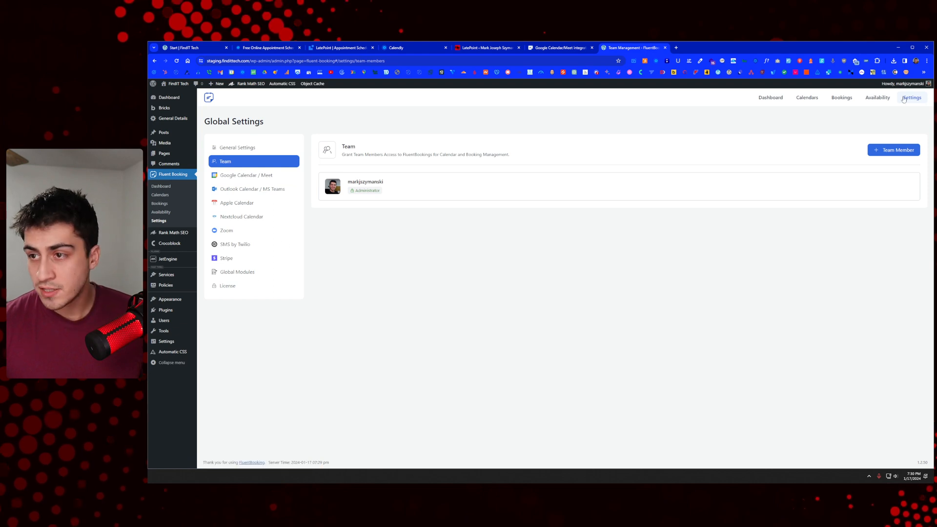
click(878, 98)
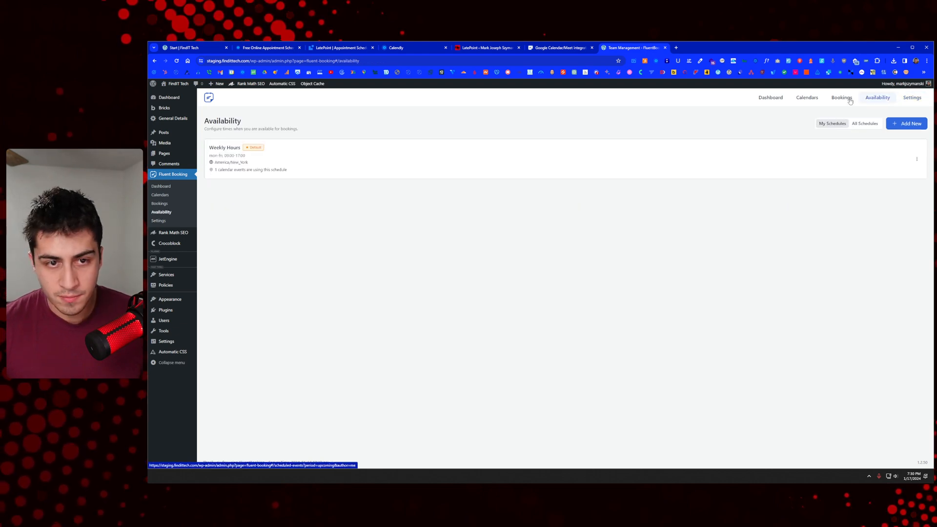
click(850, 100)
click(808, 97)
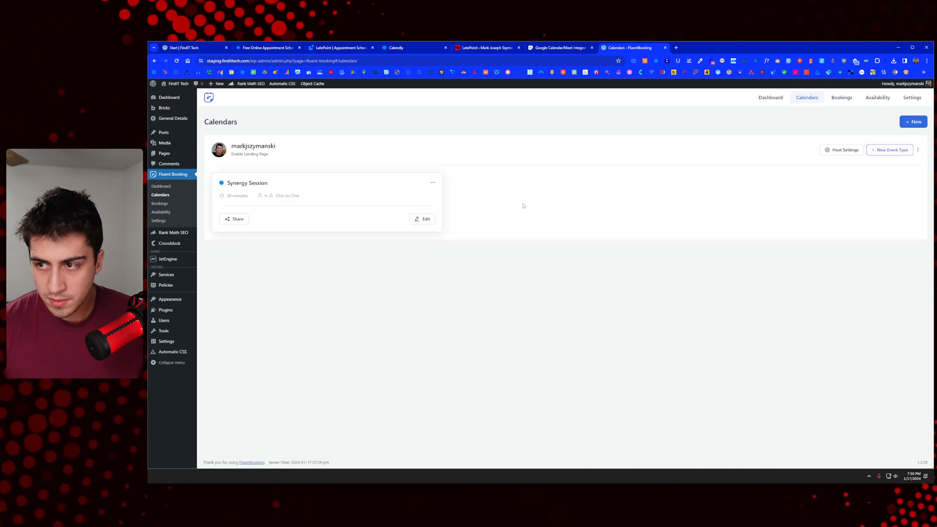
Step: Go to the host settings' Remote Calendars page and start connecting Google Calendar / Meet
click(858, 152)
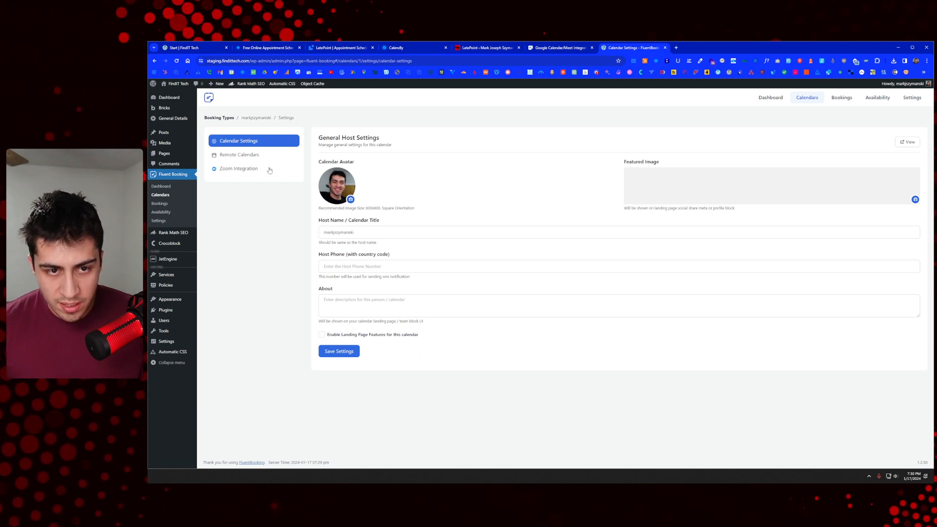
click(258, 157)
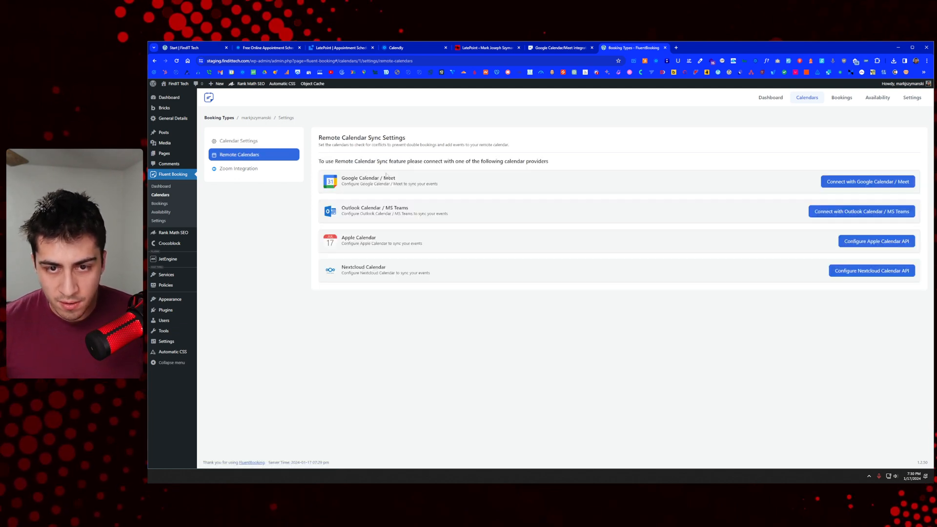
click(847, 182)
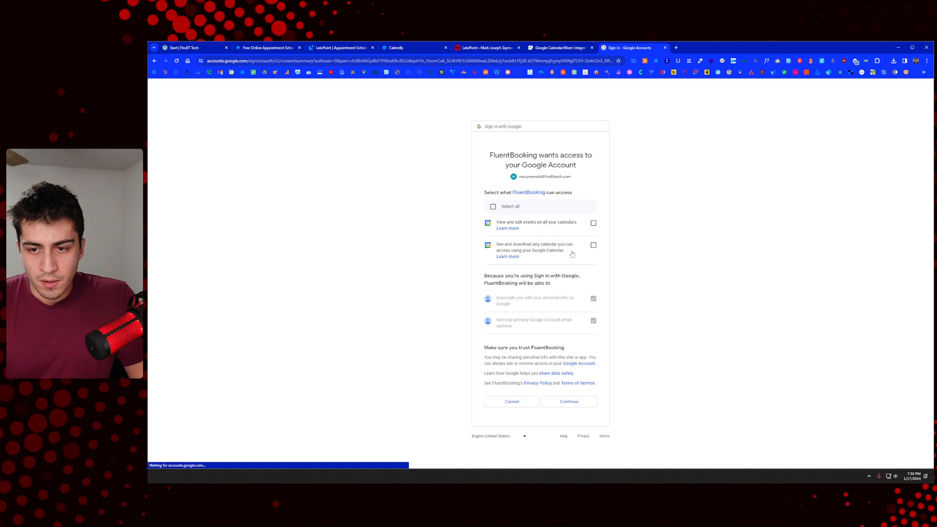
Step: Grant FluentBooking all calendar permissions on Google's consent screen, retrying approval after the error
click(518, 208)
click(566, 399)
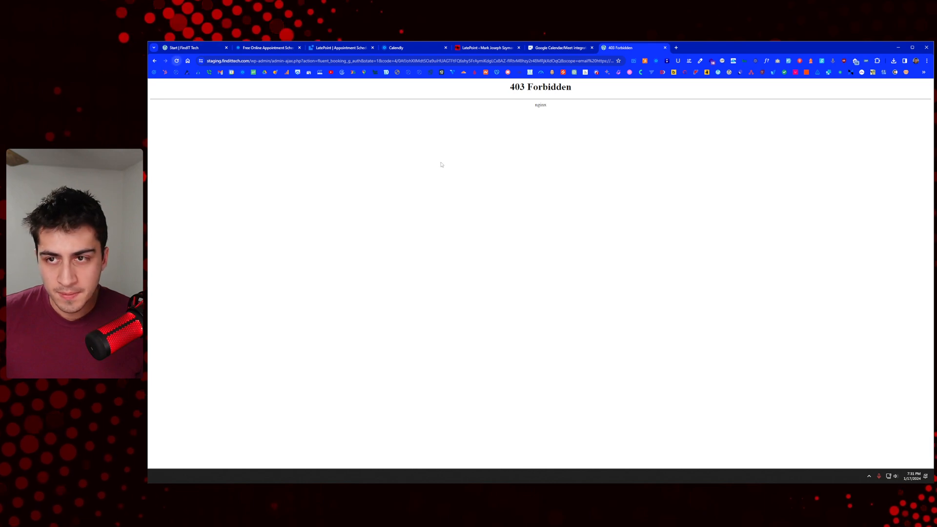
key(alt+Left)
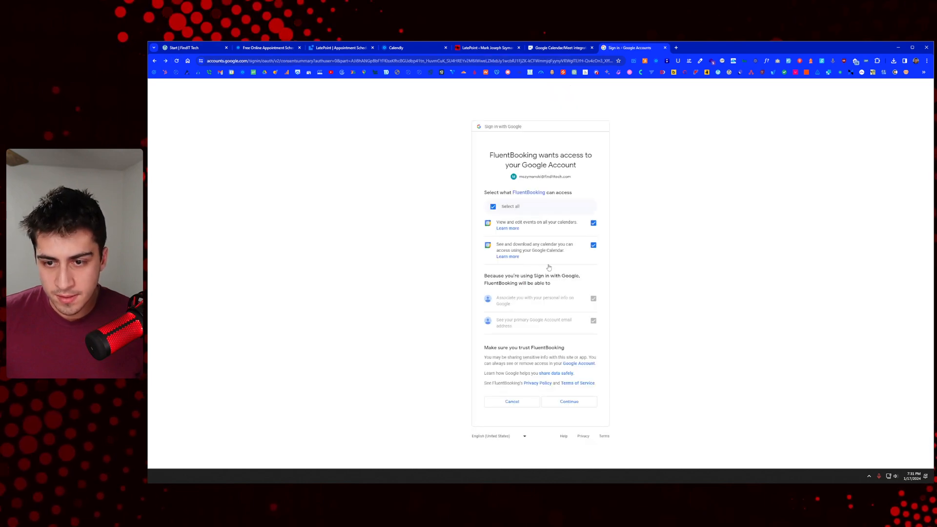
click(562, 403)
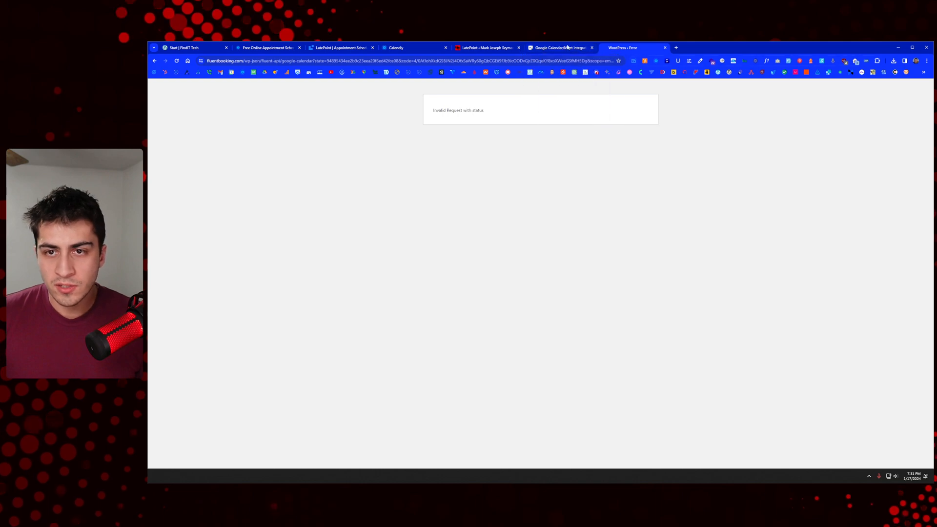
Step: Return to fluentbooking.com's remote calendar page, reload it, and restart the Google connection with the account
drag(247, 62, 863, 84)
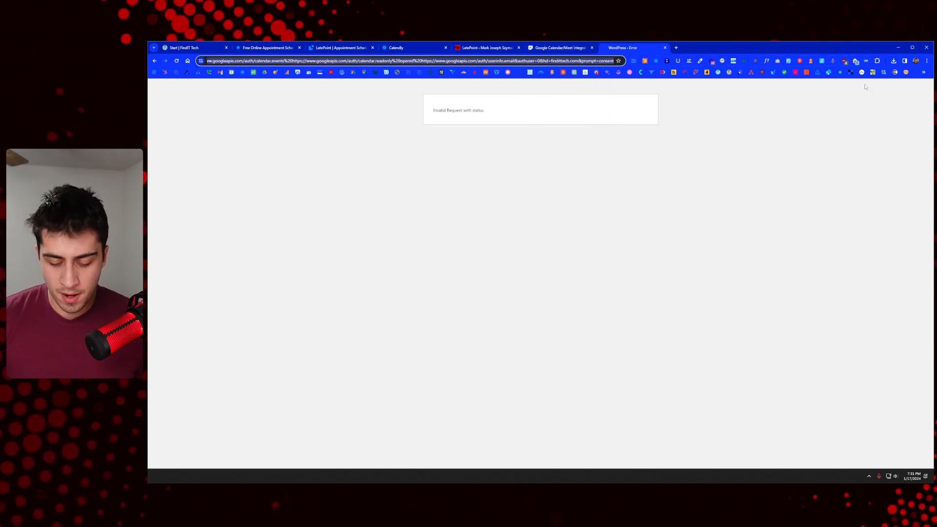
text(fluentbooking.com)
key(Return)
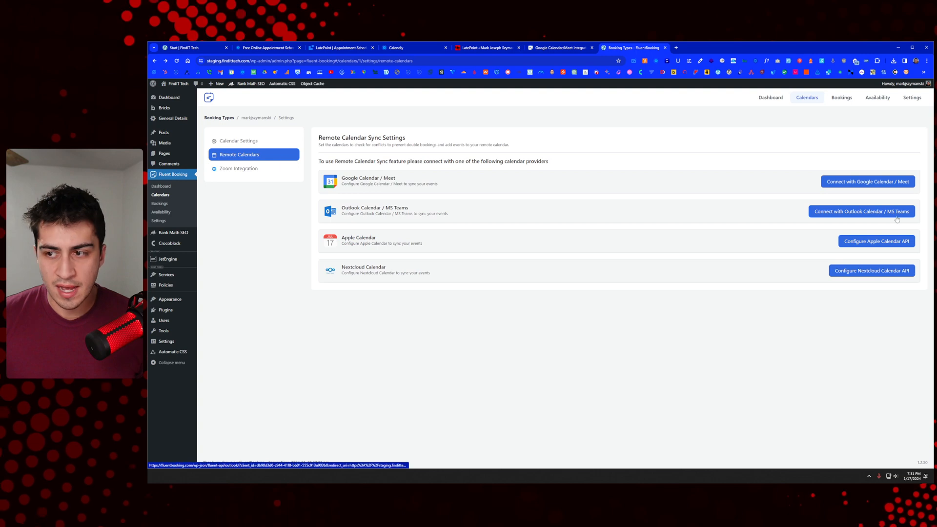
right_click(750, 131)
click(754, 154)
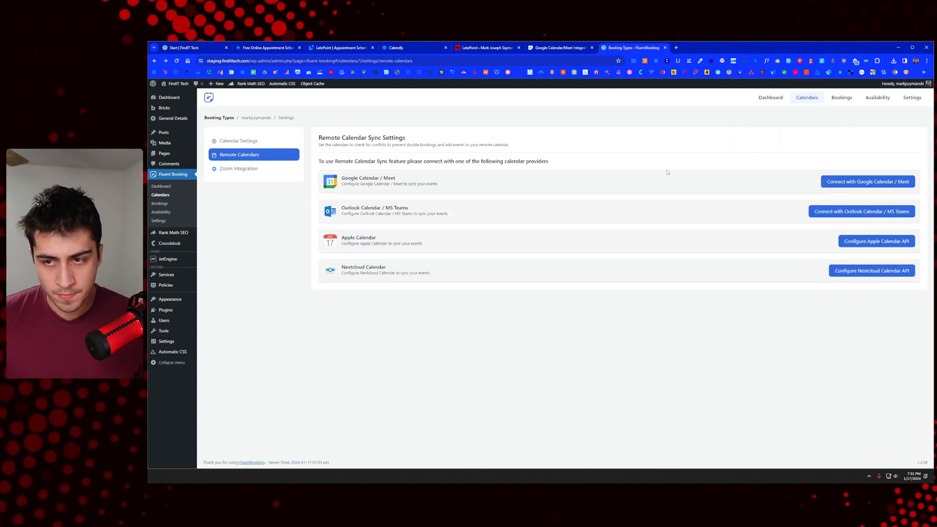
click(867, 186)
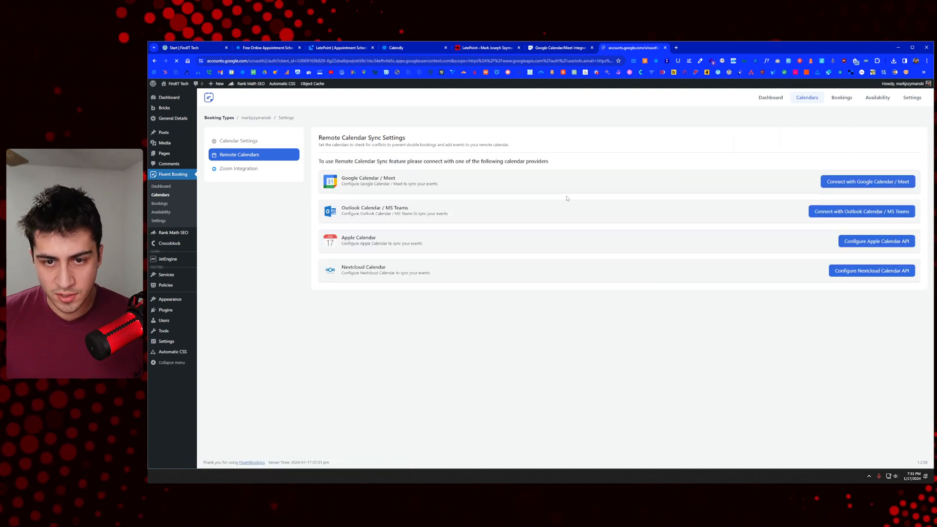
click(533, 260)
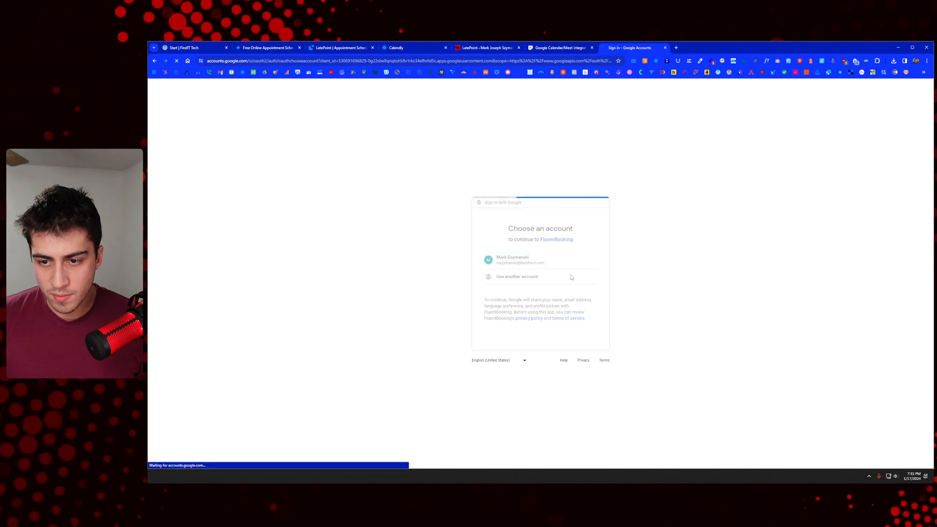
Step: Tick both calendar permissions (edit events, view and download calendars) and submit the consent again
click(570, 401)
key(alt+Left)
click(594, 223)
click(593, 245)
click(574, 403)
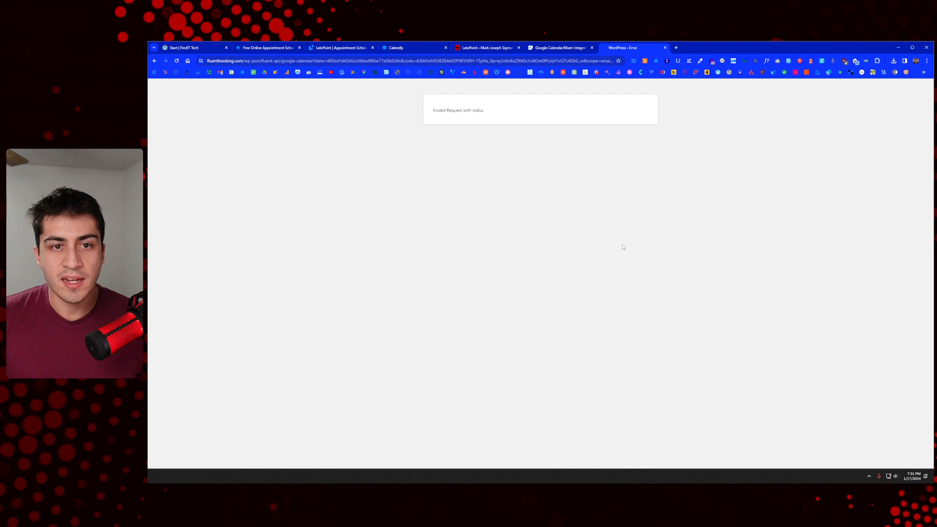
Step: Turn off the ad blocker on fluentbooking.com, retry the approval, and select the Invalid Request error text
click(843, 61)
click(810, 96)
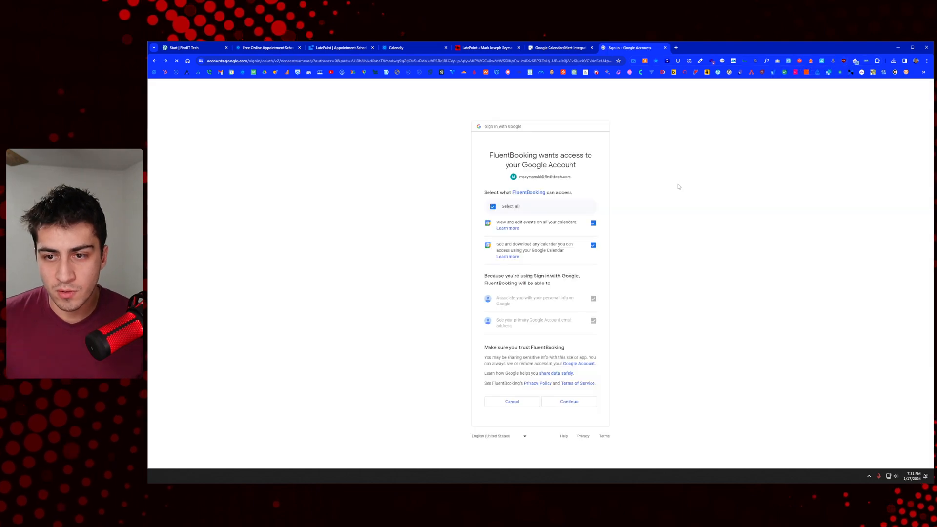
click(576, 402)
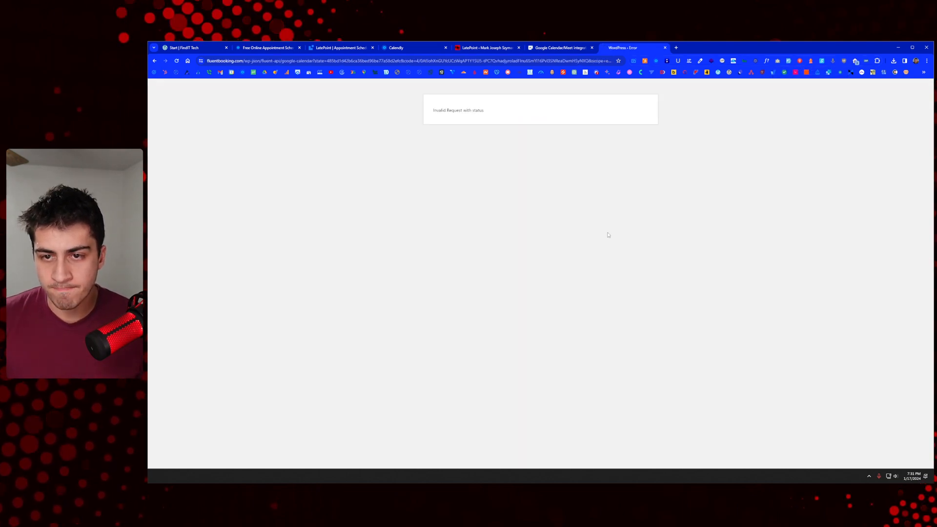
drag(502, 109, 445, 125)
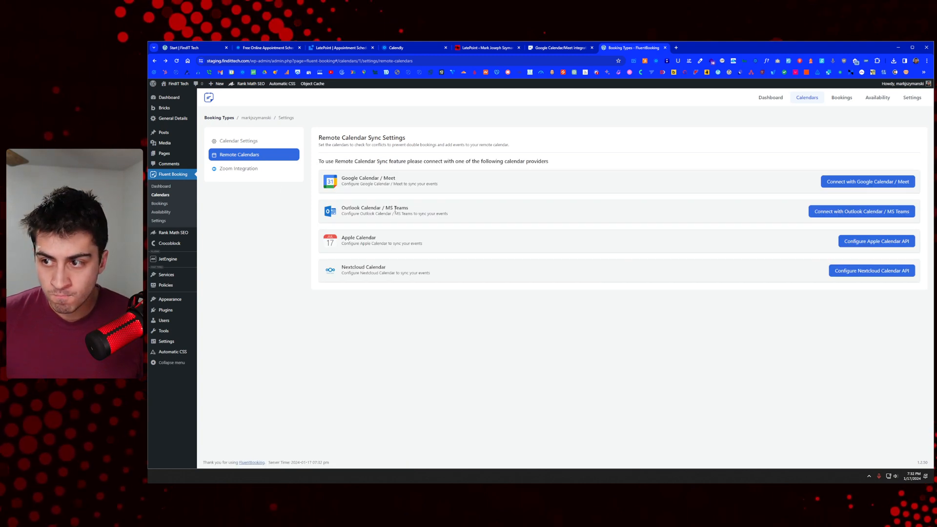
Step: Reconnect Google Calendar / Meet from Remote Calendars, choosing the account and granting both calendar permissions
click(254, 144)
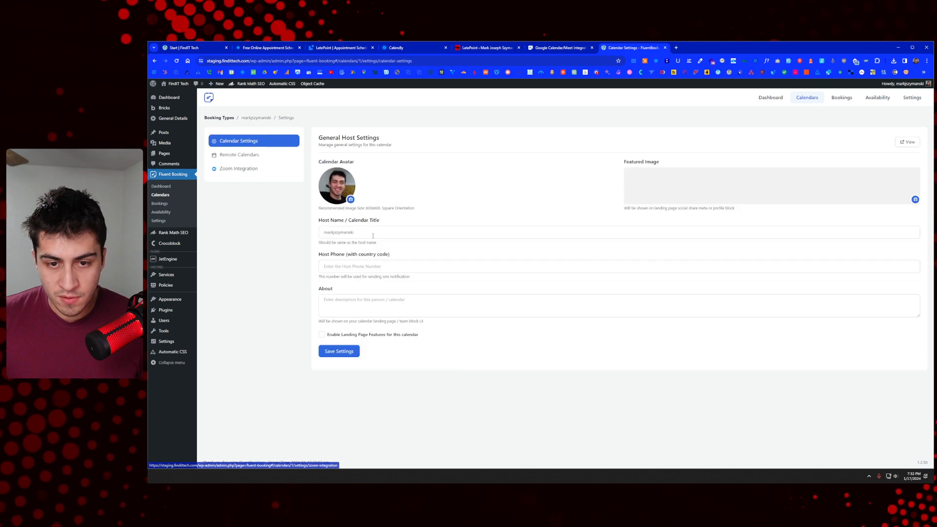
click(265, 154)
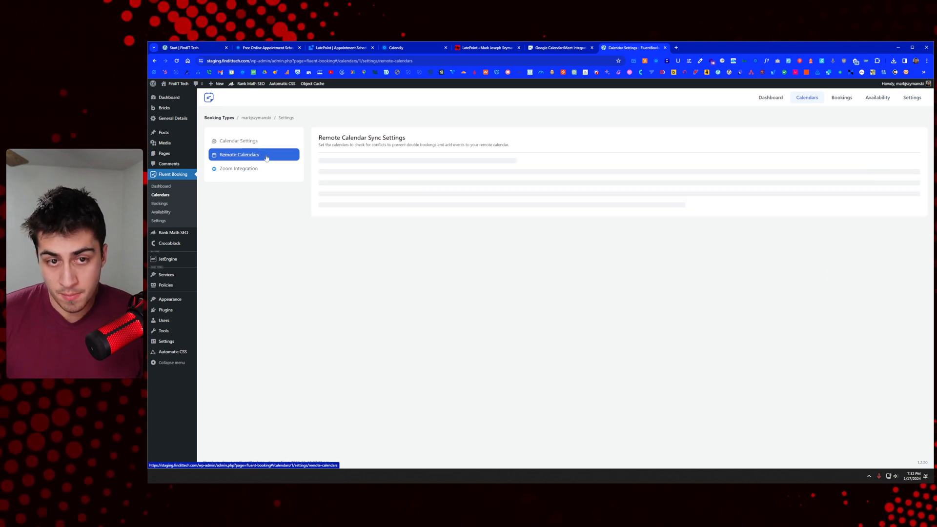
click(865, 186)
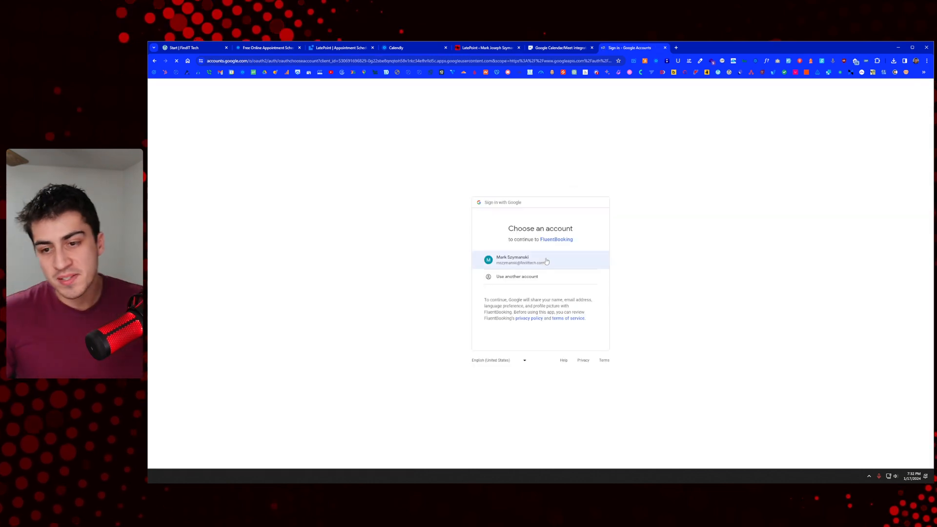
click(547, 261)
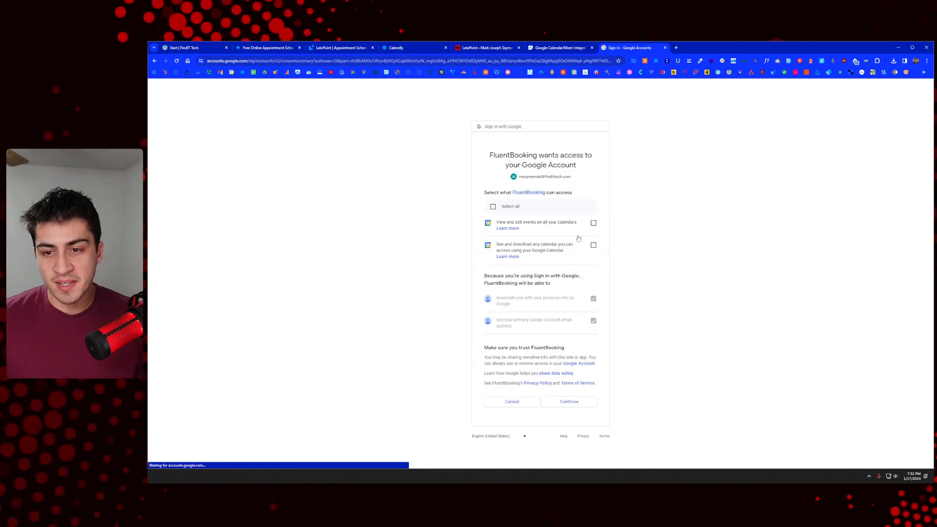
click(593, 223)
click(594, 245)
click(578, 401)
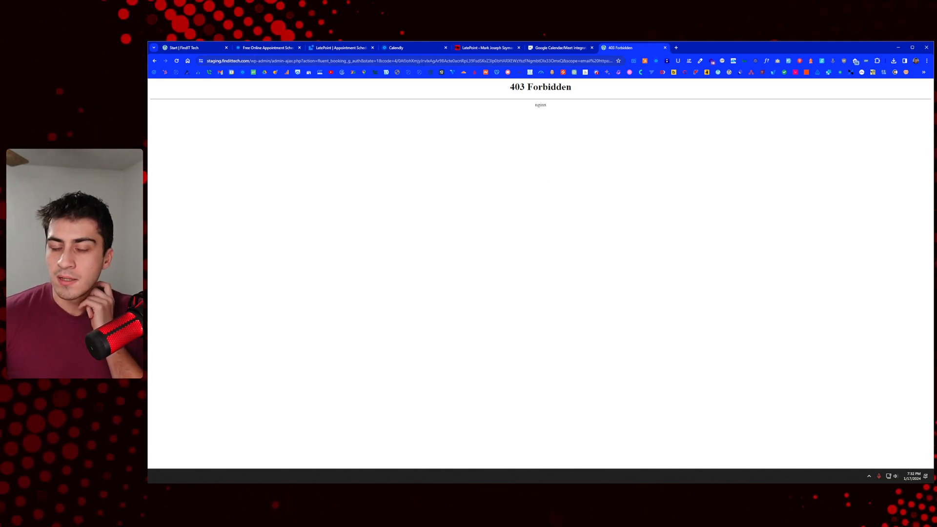
Step: Open Chrome DevTools on the 403 Forbidden page and adjust its zoom and position
right_click(448, 159)
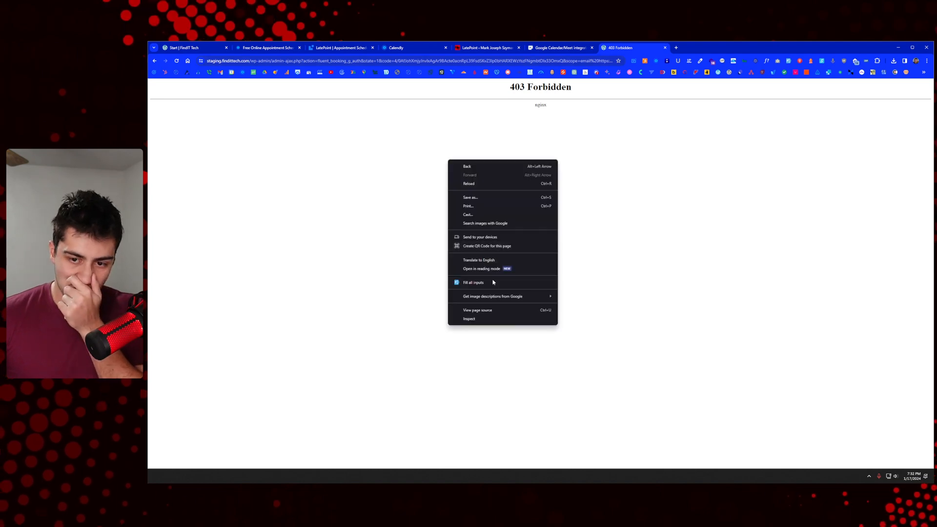
click(469, 319)
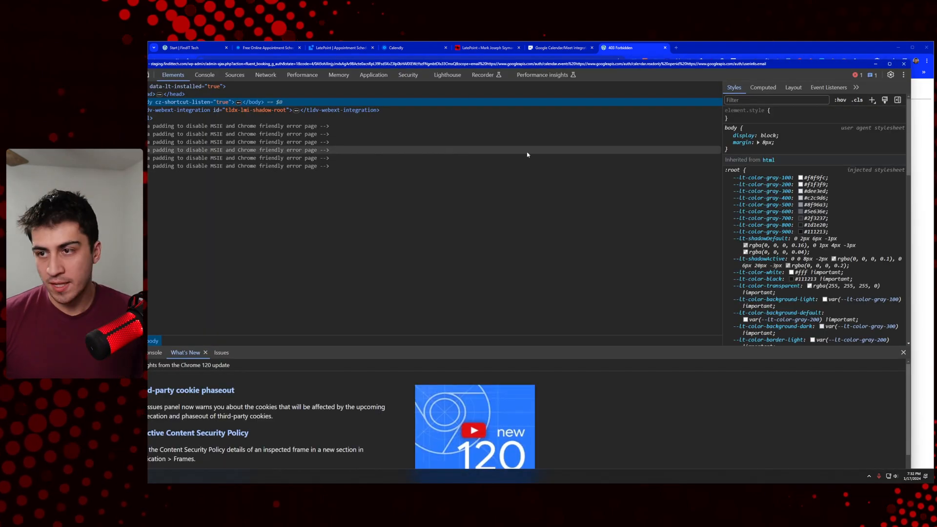
key(ctrl+minus)
key(ctrl+minus)
key(ctrl+minus)
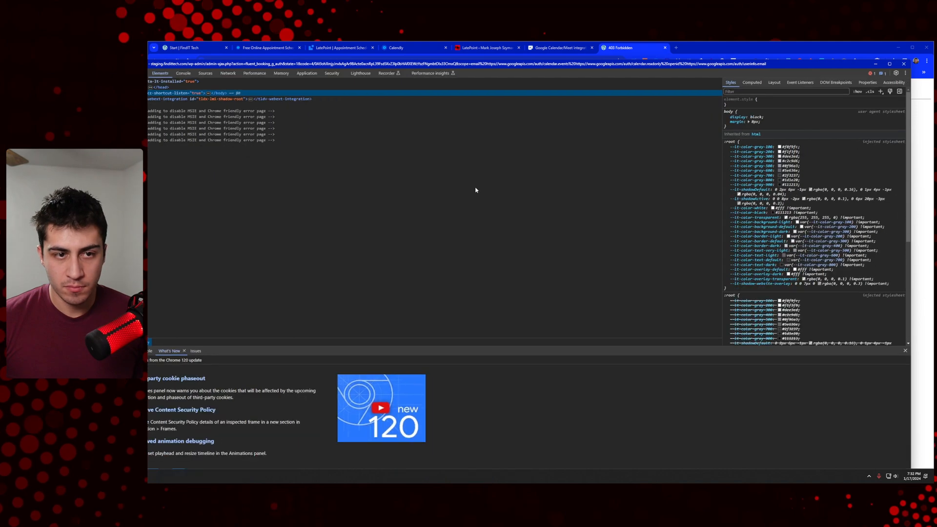
key(ctrl+plus)
drag(415, 64, 512, 72)
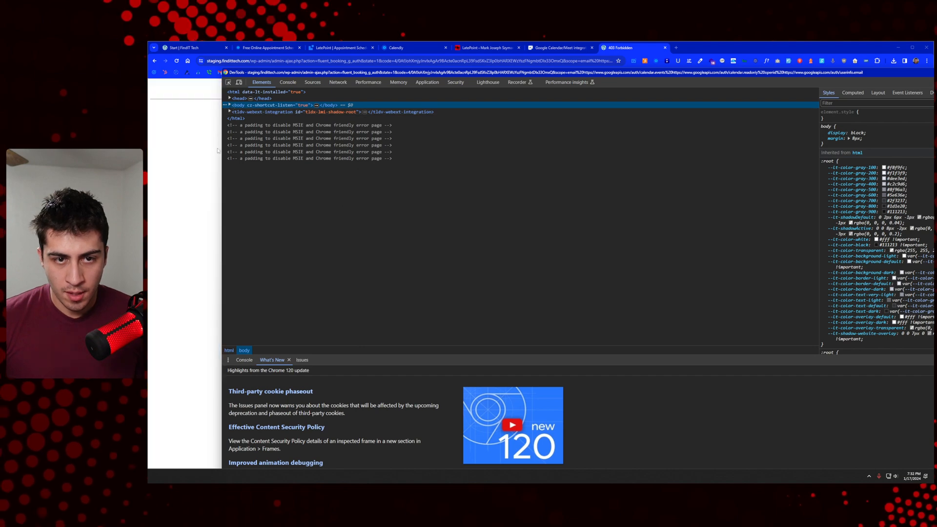
Step: Record the page's network requests by reloading under Network, then minimize DevTools and go back
click(338, 82)
right_click(201, 167)
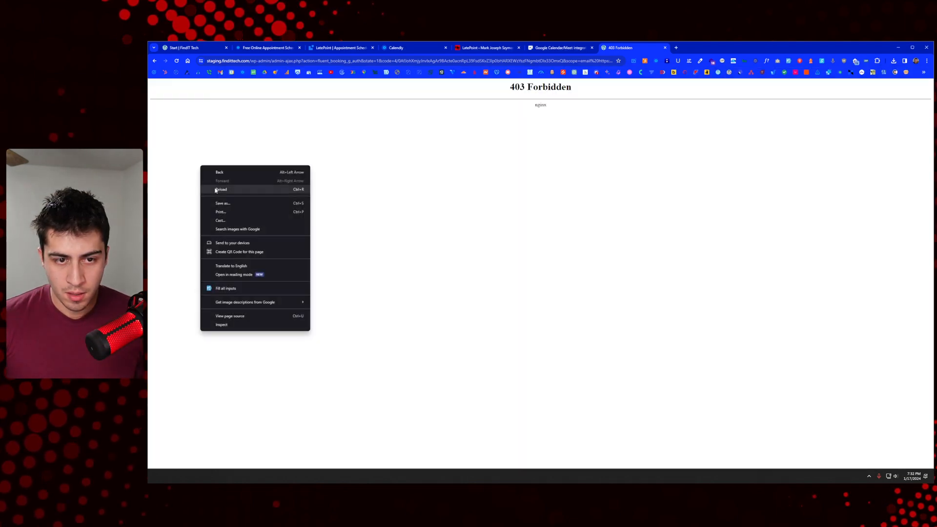
click(218, 188)
key(alt+Tab)
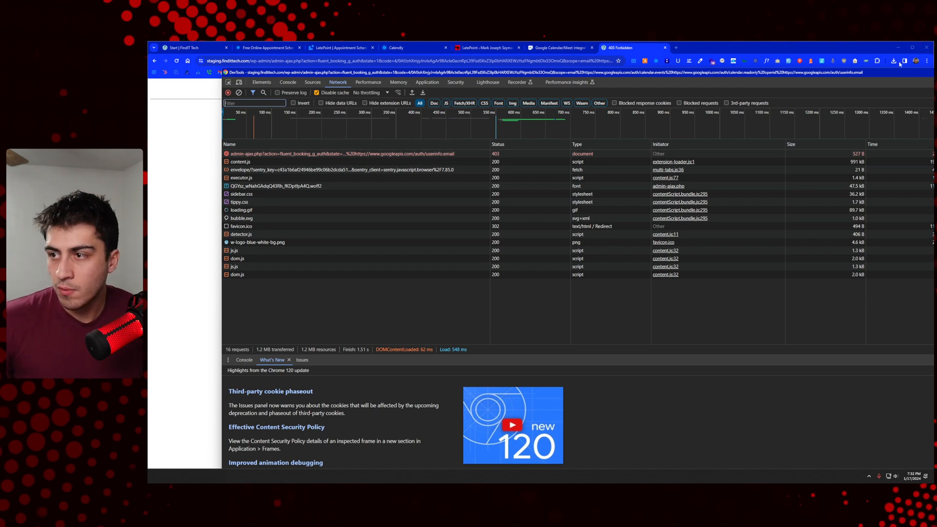
drag(906, 75, 811, 80)
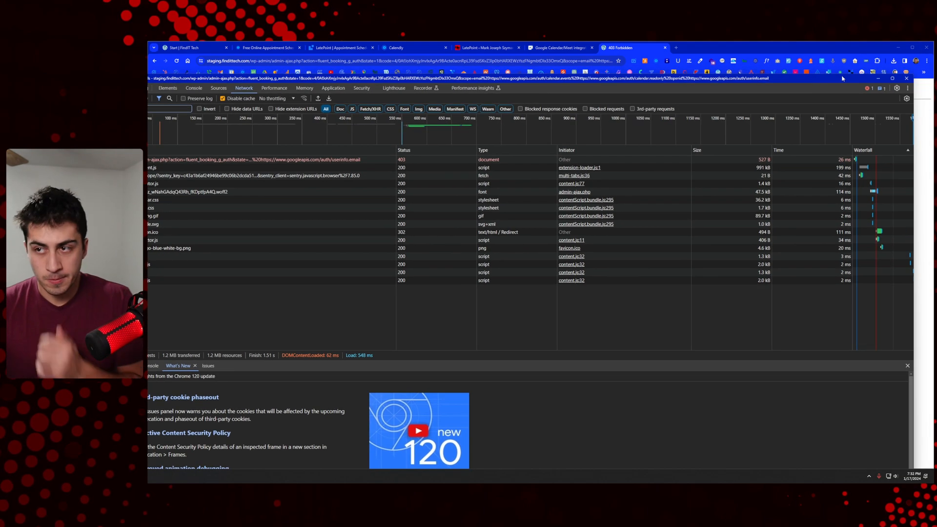
click(877, 79)
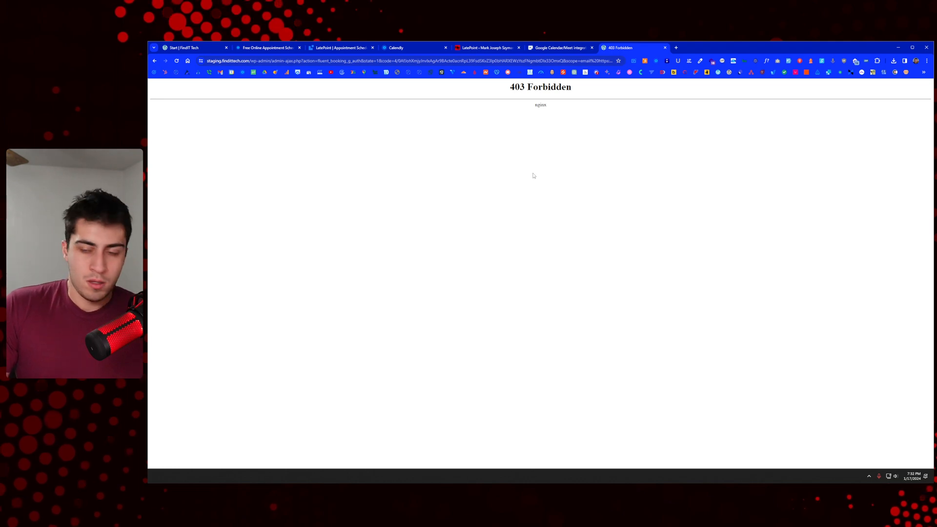
key(alt+Left)
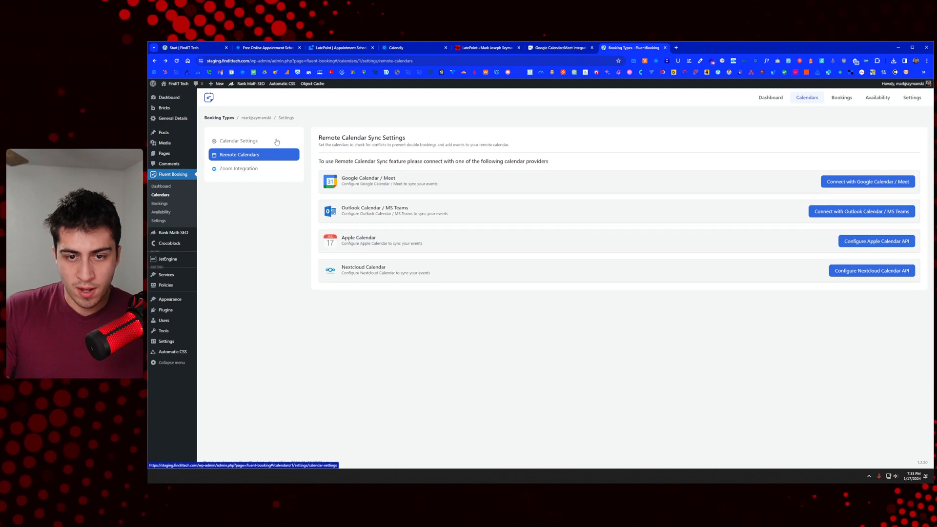
Step: Browse the host settings and the FluentBooking Dashboard and Bookings pages, ending on the Calendars list
click(260, 169)
click(259, 155)
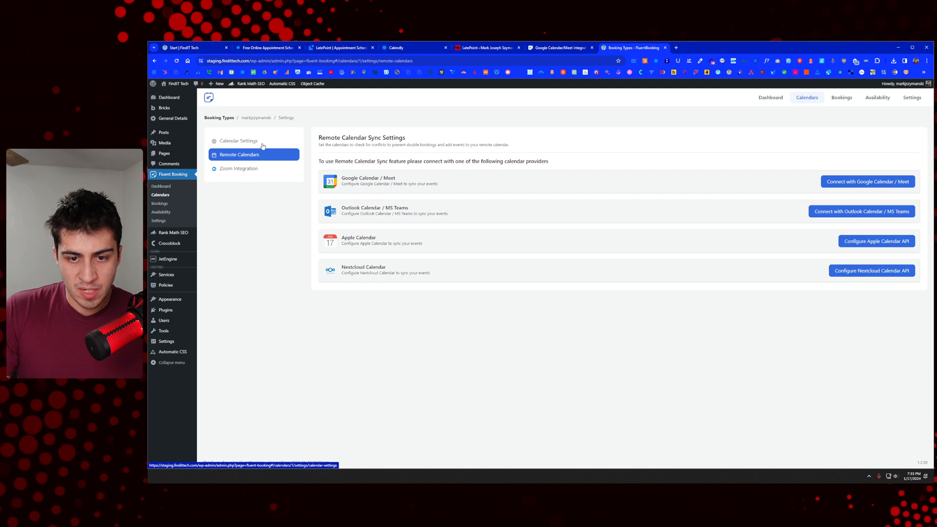
click(263, 145)
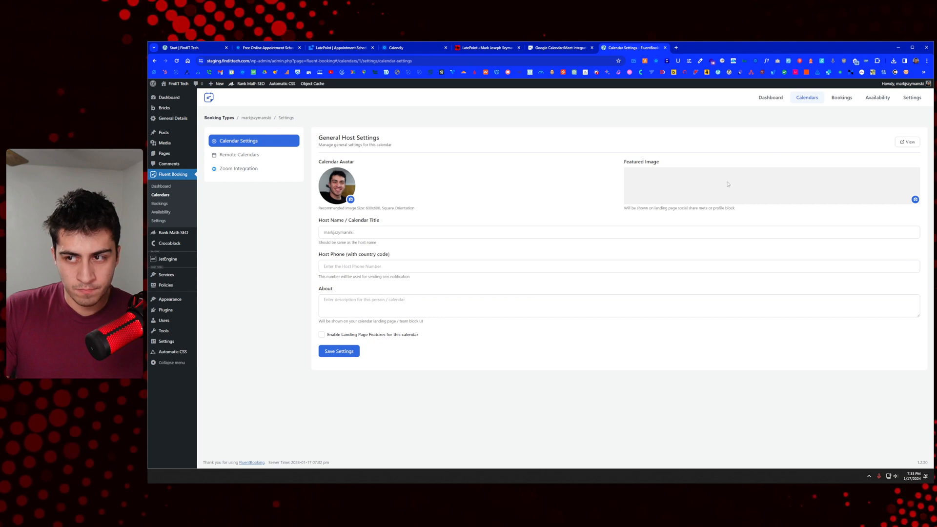
click(774, 100)
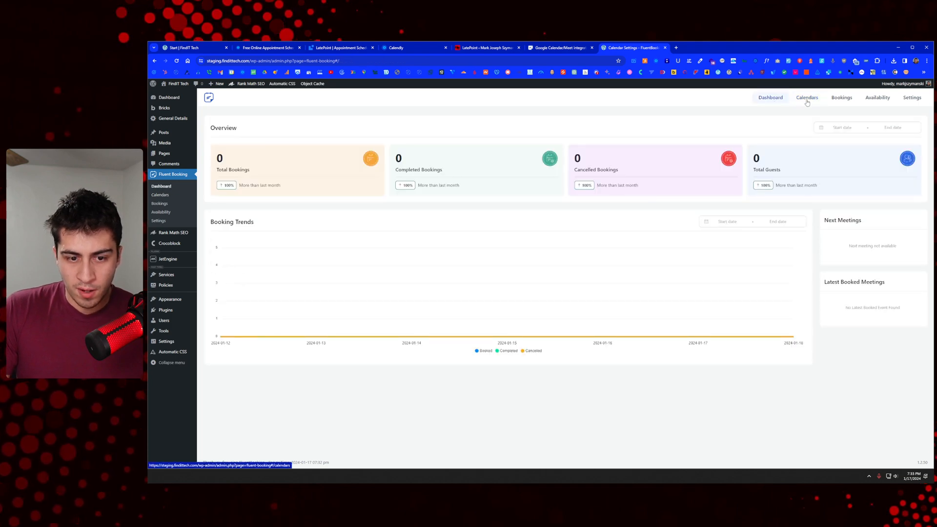
click(807, 100)
click(842, 99)
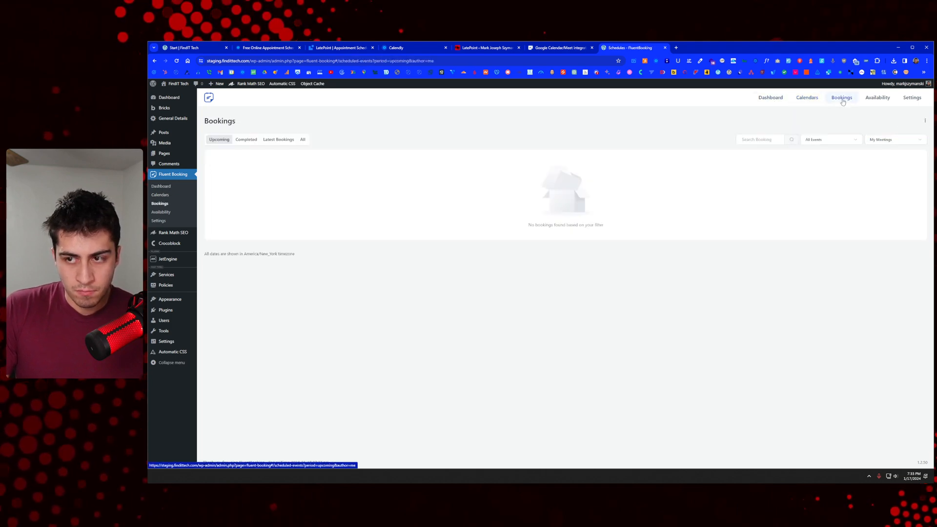
click(808, 100)
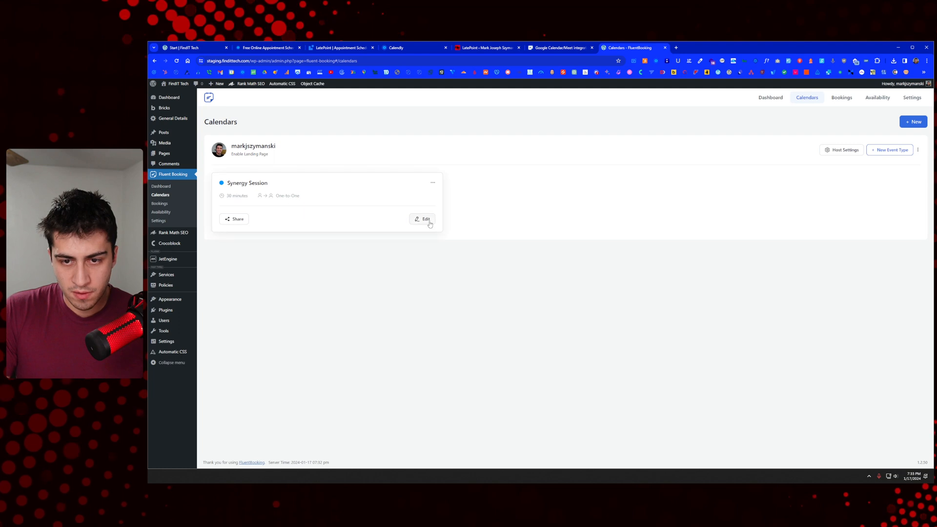
Step: Copy the Synergy Session shortcode from its Share window and switch to the Synergy Session page tab
click(234, 219)
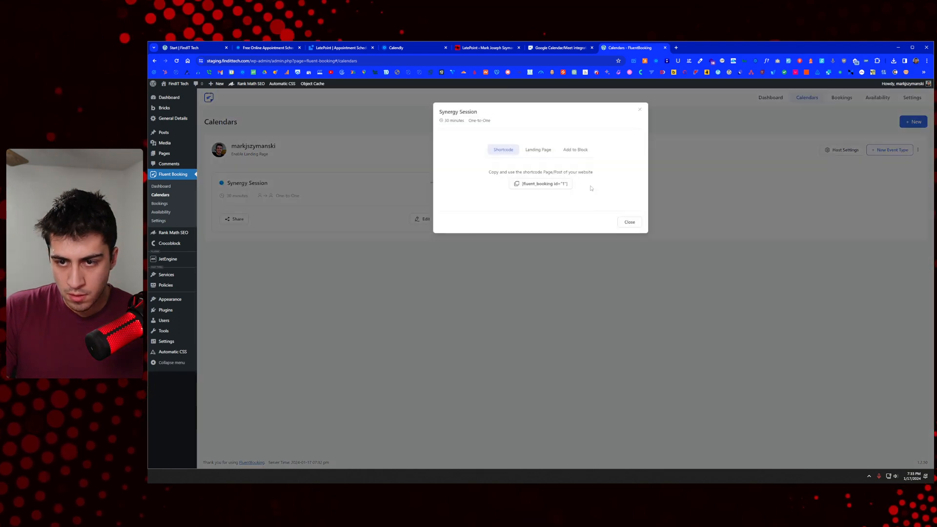
click(552, 184)
click(538, 150)
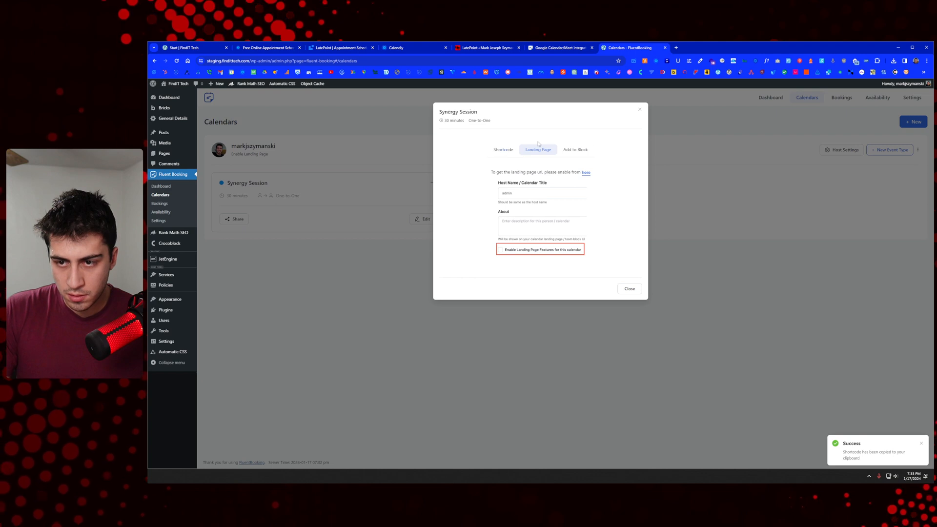
click(641, 112)
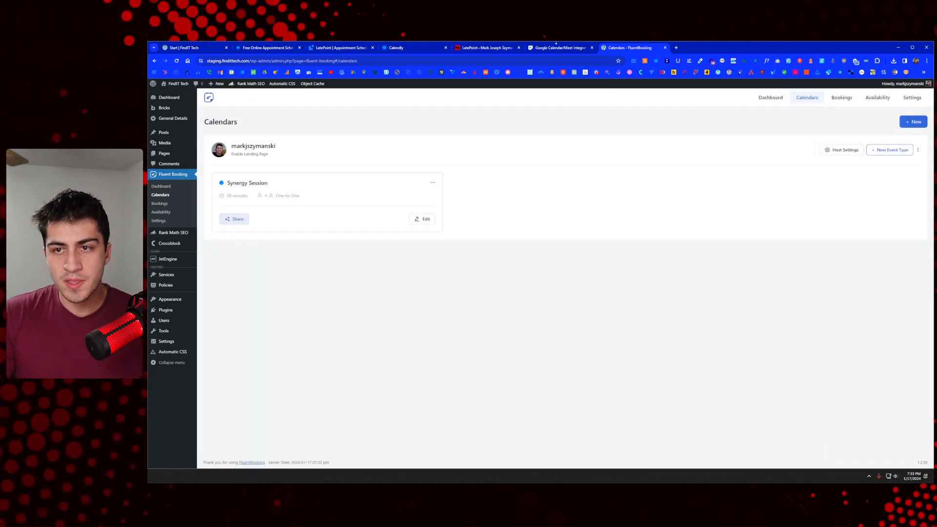
key(ctrl+1)
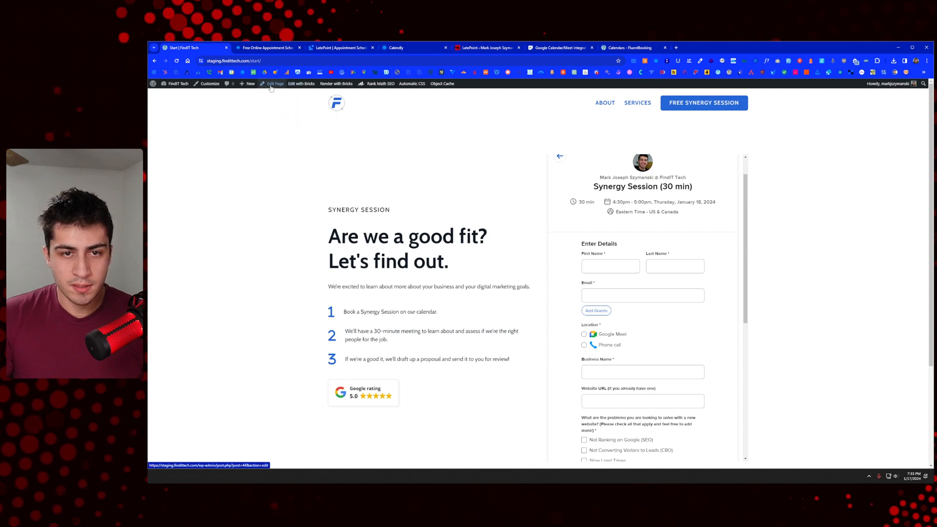
Step: Open the Start page in Bricks Builder and close the unused LatePoint, Calendly and appointment tabs
middle_click(301, 83)
click(273, 48)
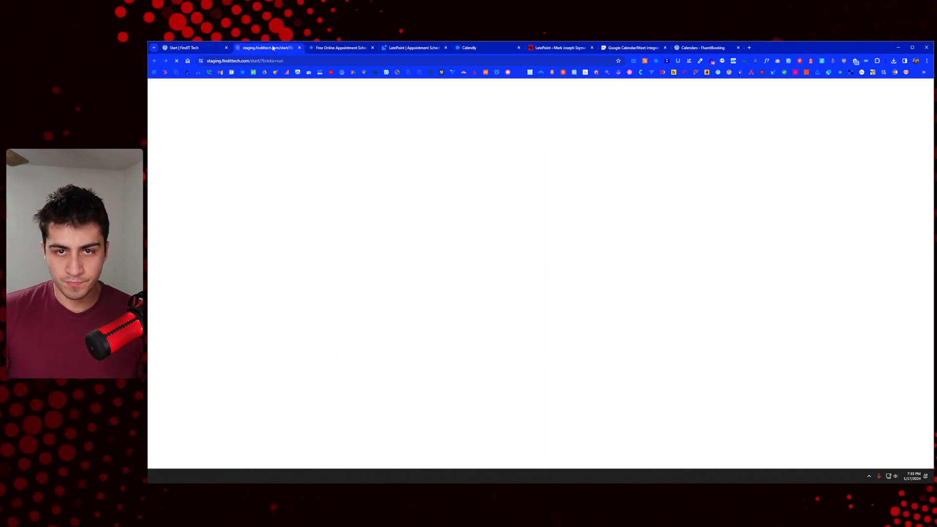
click(373, 47)
click(372, 48)
click(372, 48)
click(373, 47)
drag(317, 52, 481, 53)
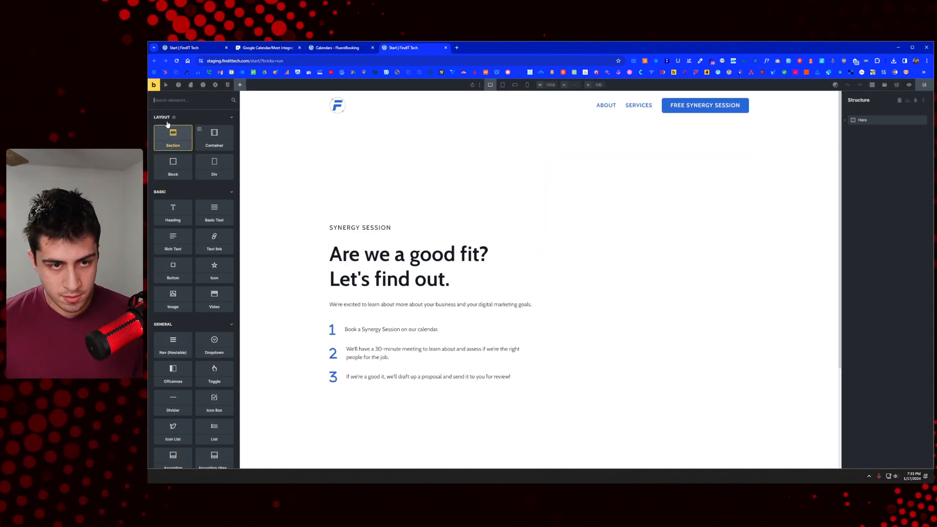
Step: Add a Shortcode element to the hero's right side and paste [fluent_booking id="1"] into it
text(dhort)
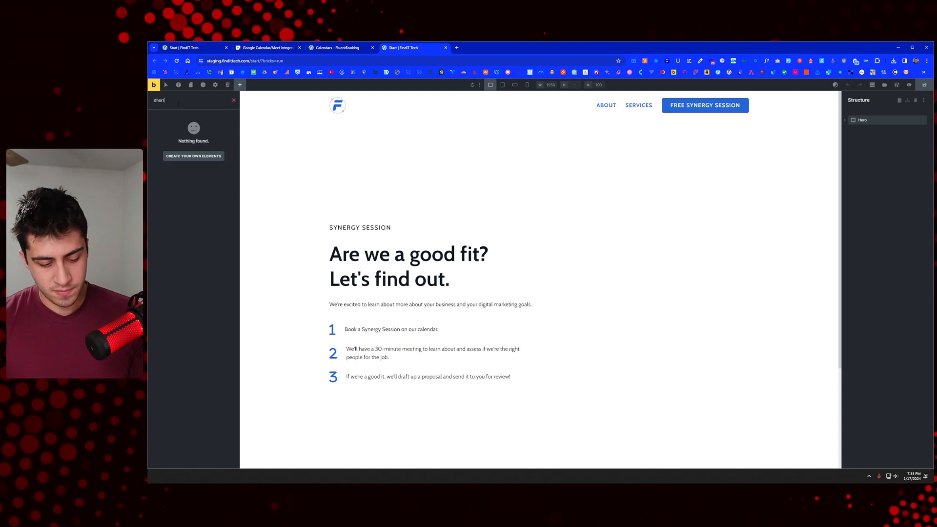
key(ctrl+a)
text(short)
drag(179, 122, 612, 201)
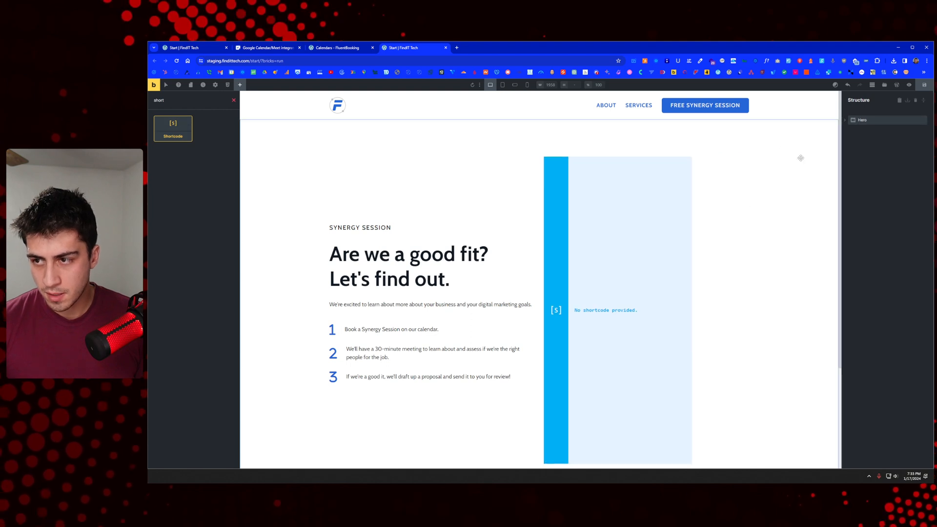
click(844, 124)
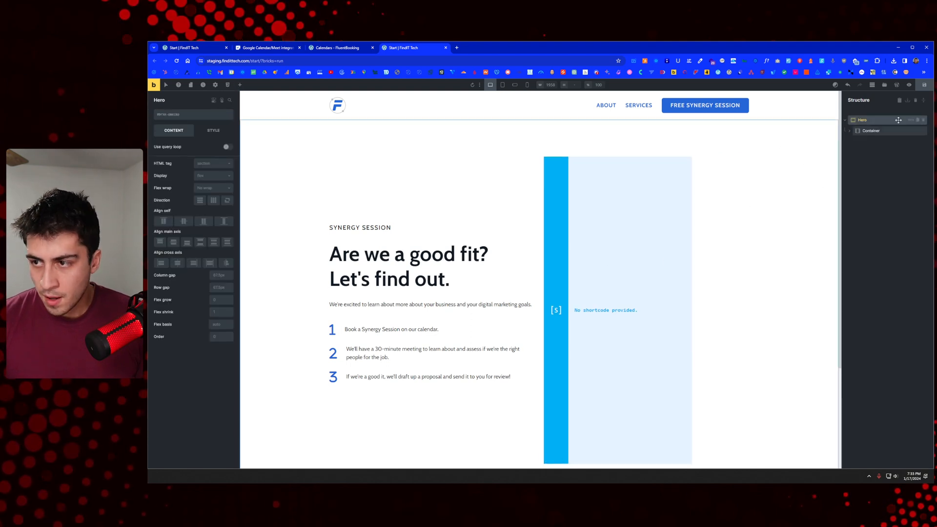
click(923, 100)
click(671, 242)
click(181, 161)
key(ctrl+v)
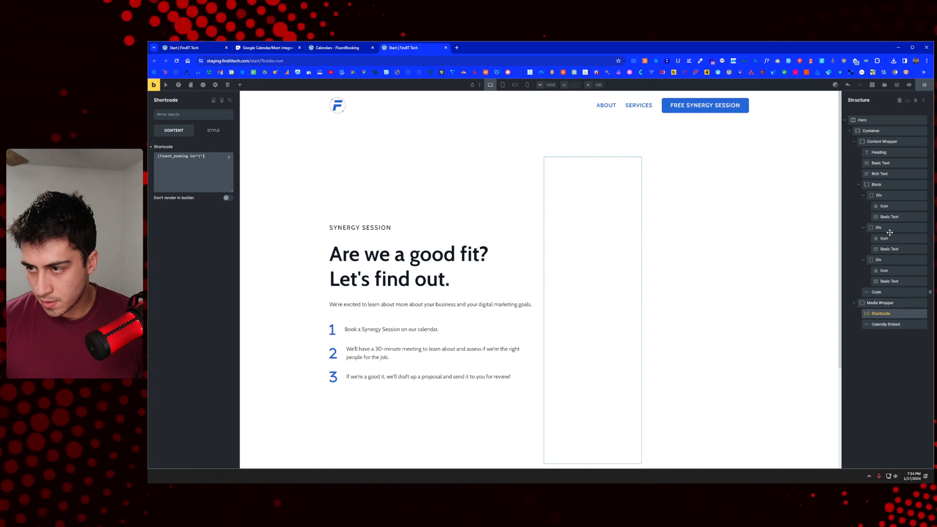
Step: Duplicate the Hero, keeping the Shortcode in the first and the Calendly Embed in the copy, then save
click(876, 120)
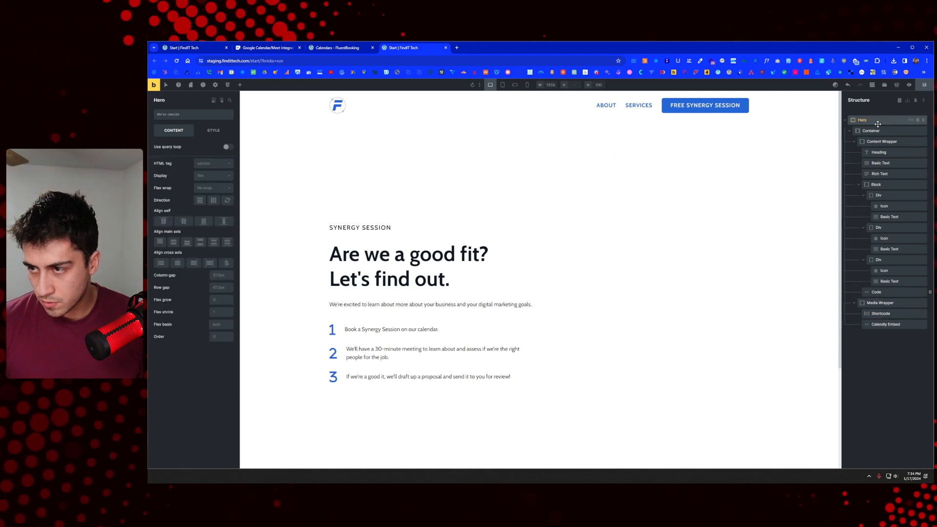
click(917, 120)
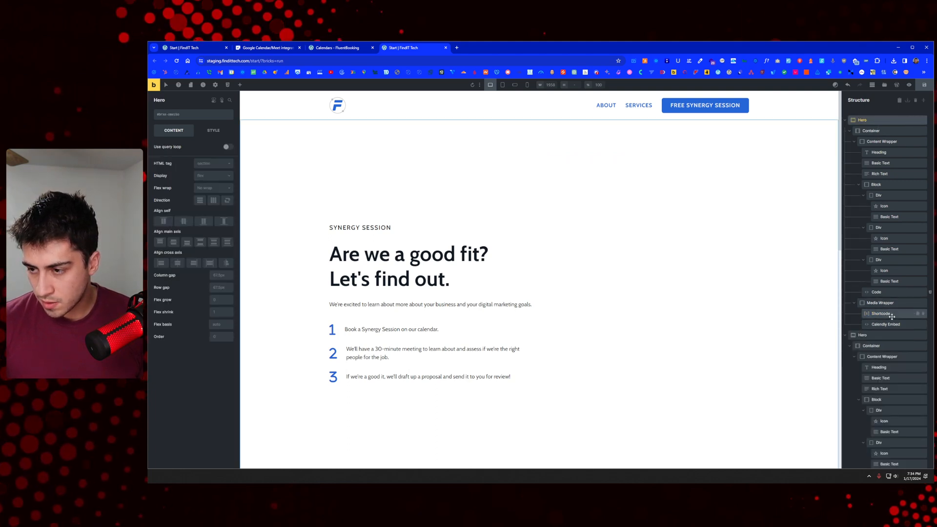
click(891, 315)
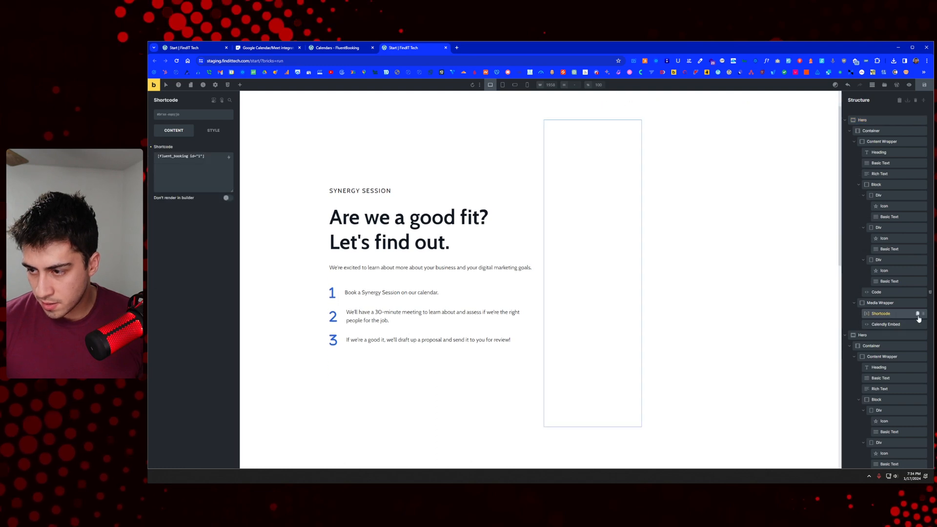
click(904, 325)
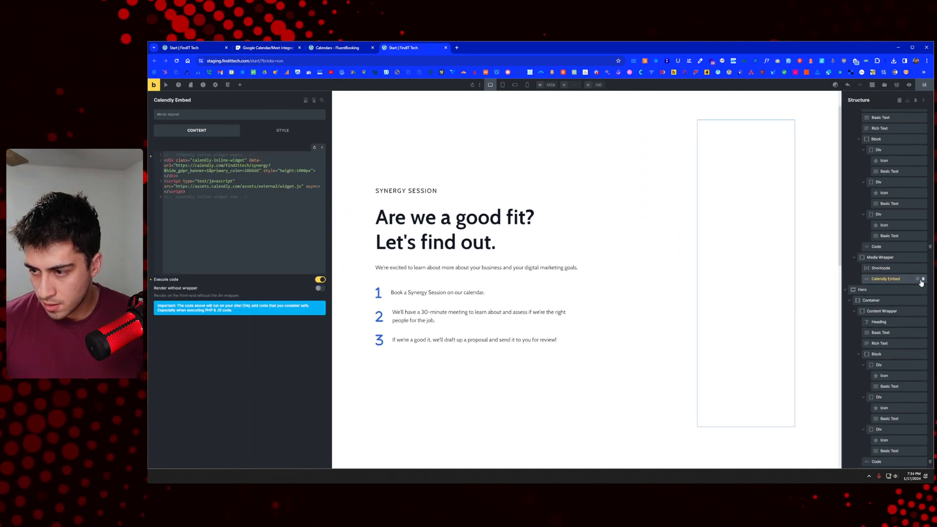
click(923, 280)
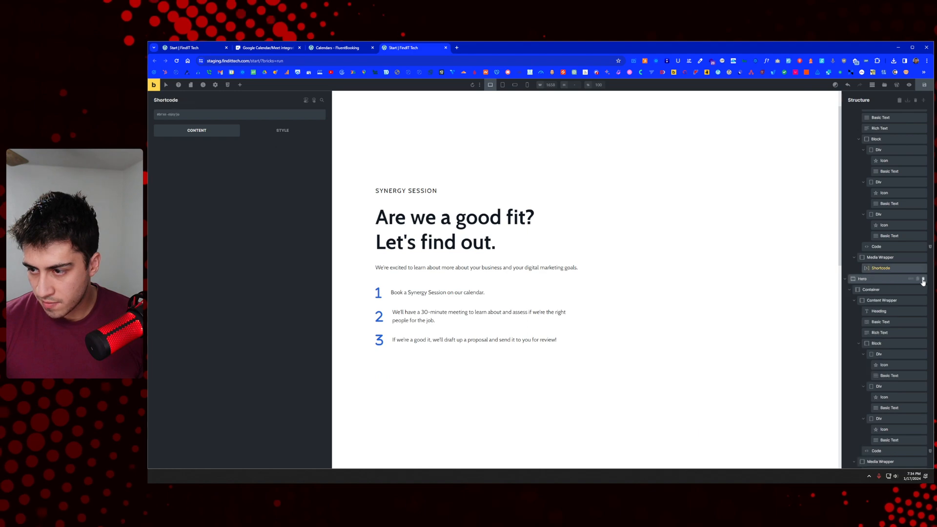
scroll(904, 446, down, 1)
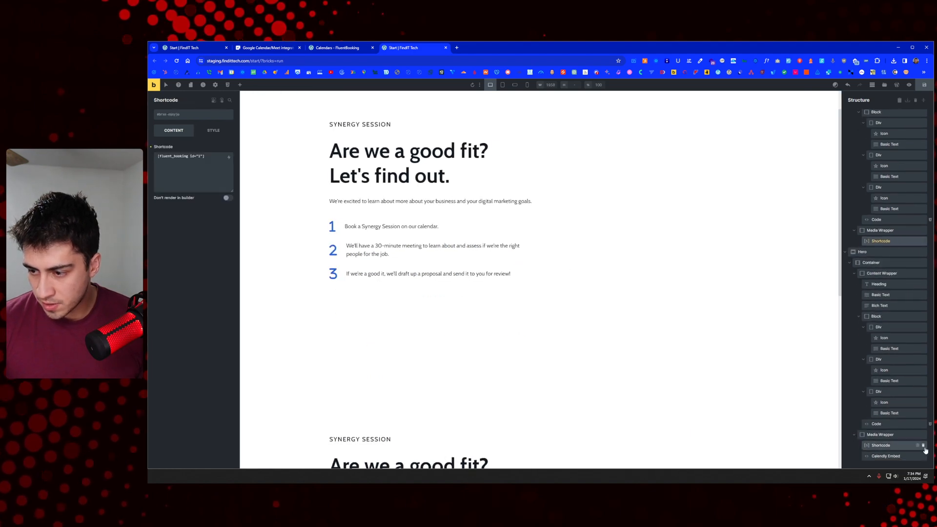
click(913, 456)
click(921, 88)
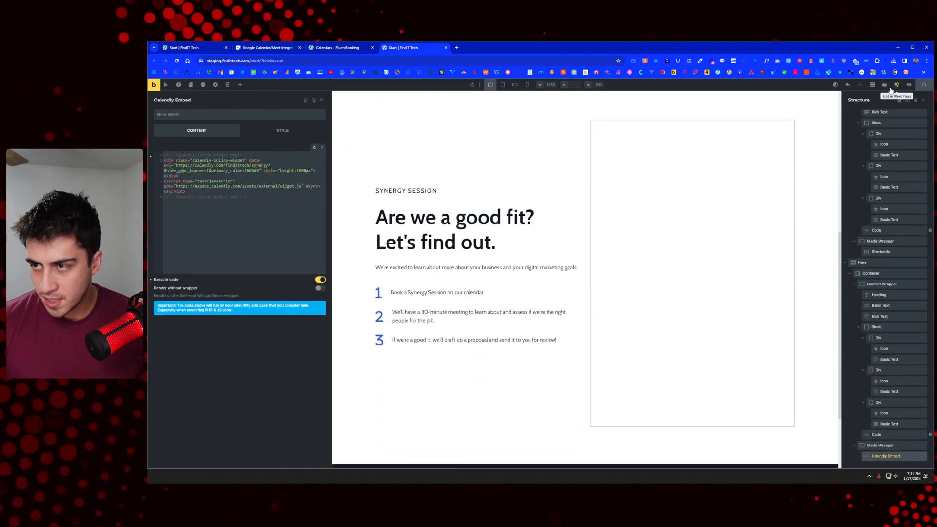
Step: Preview the page, try Thursday the 18th's 10:00 AM slot, then return to the month view
click(154, 85)
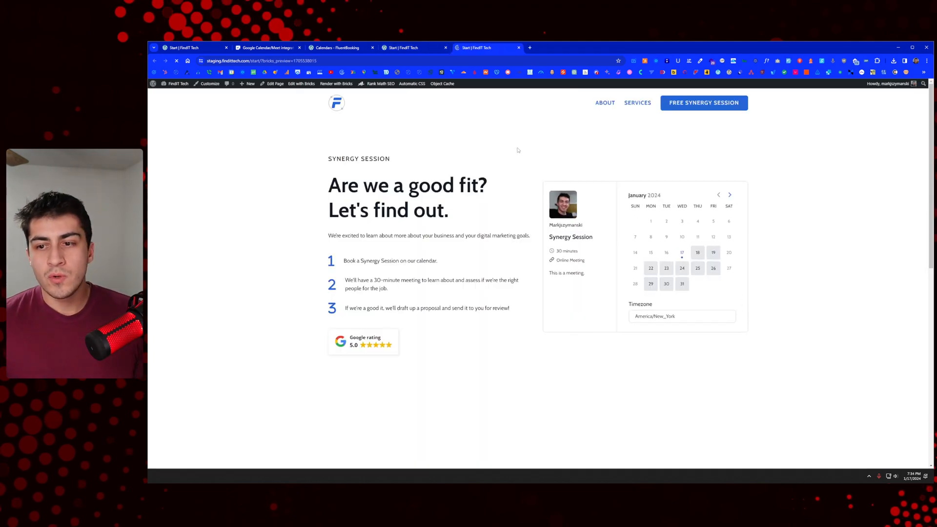
scroll(754, 233, down, 8)
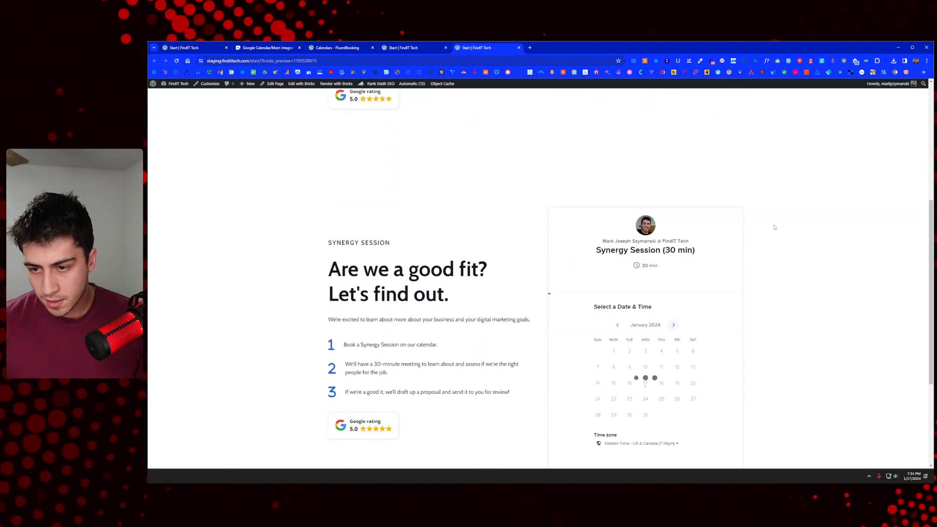
scroll(775, 228, up, 8)
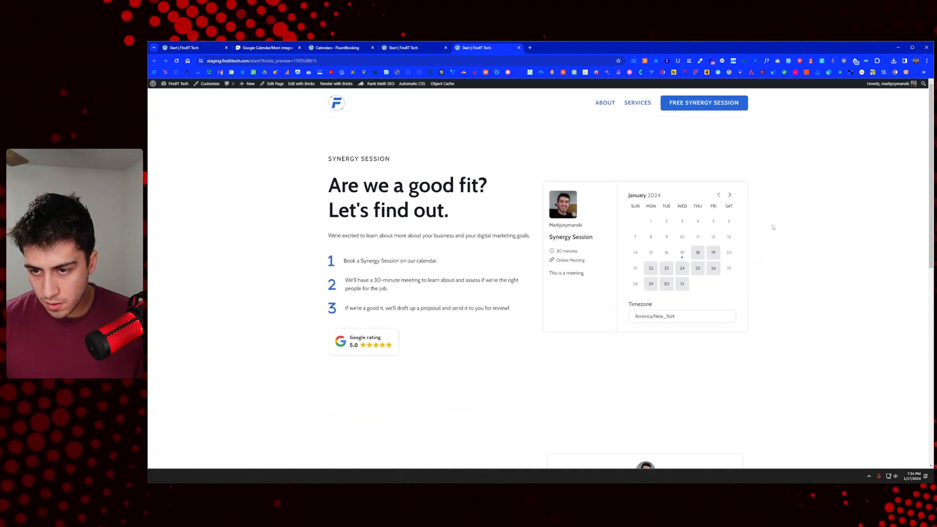
click(698, 253)
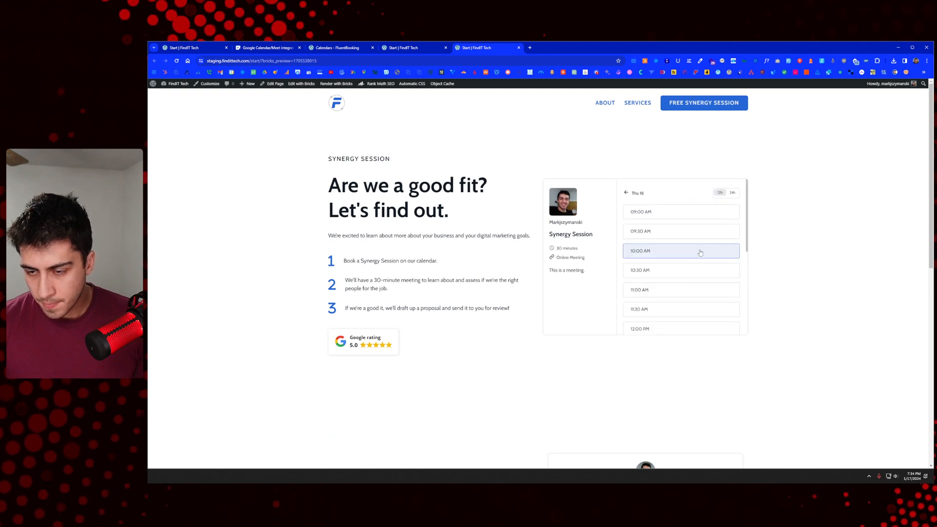
click(700, 252)
click(729, 251)
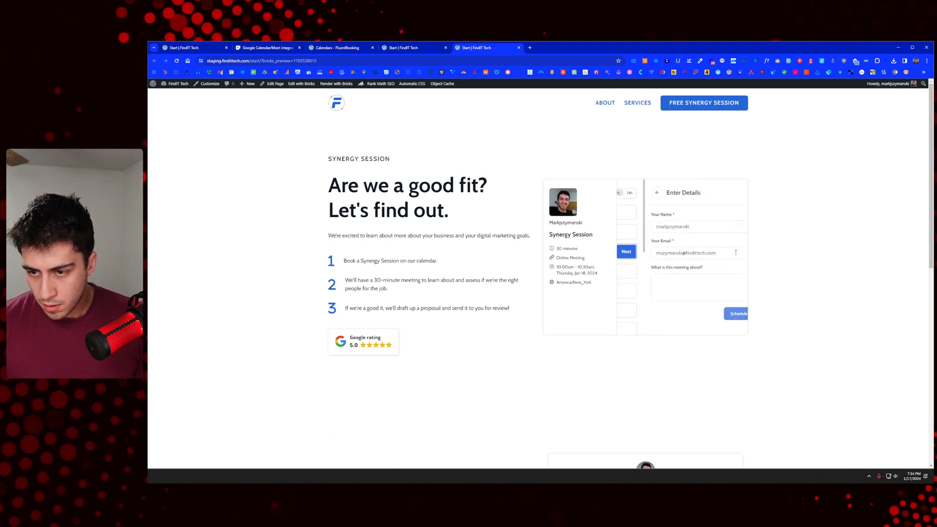
scroll(709, 253, down, 2)
scroll(709, 253, up, 2)
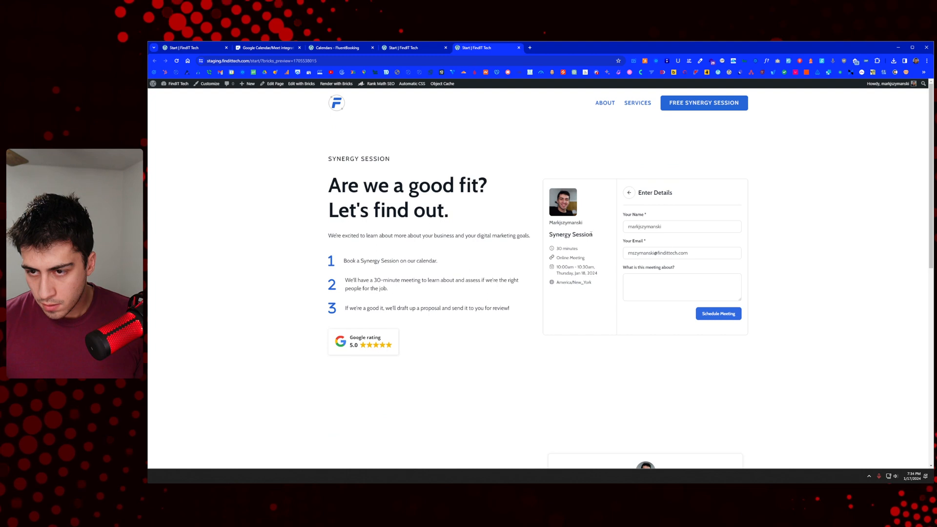
click(629, 192)
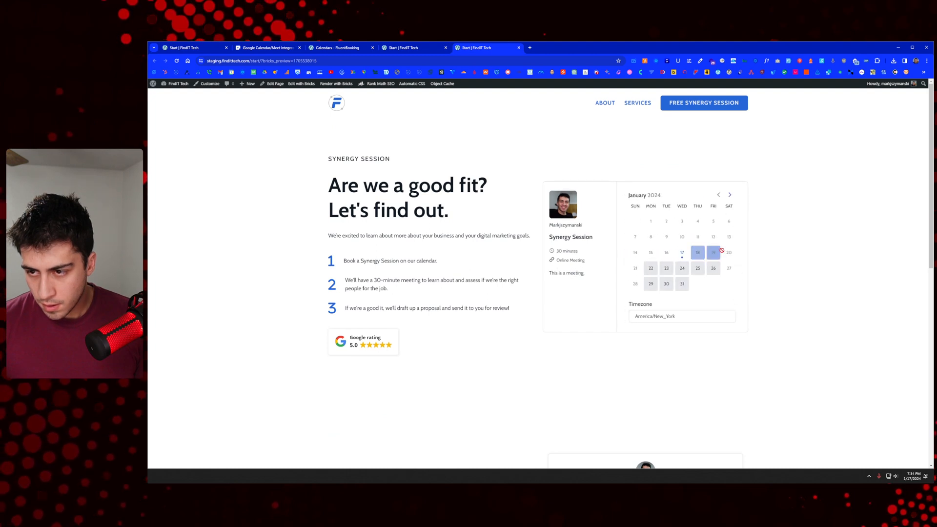
Step: Review Thursday 18's time slots again and return to the January 2024 calendar
scroll(705, 254, down, 2)
scroll(705, 254, up, 1)
click(698, 223)
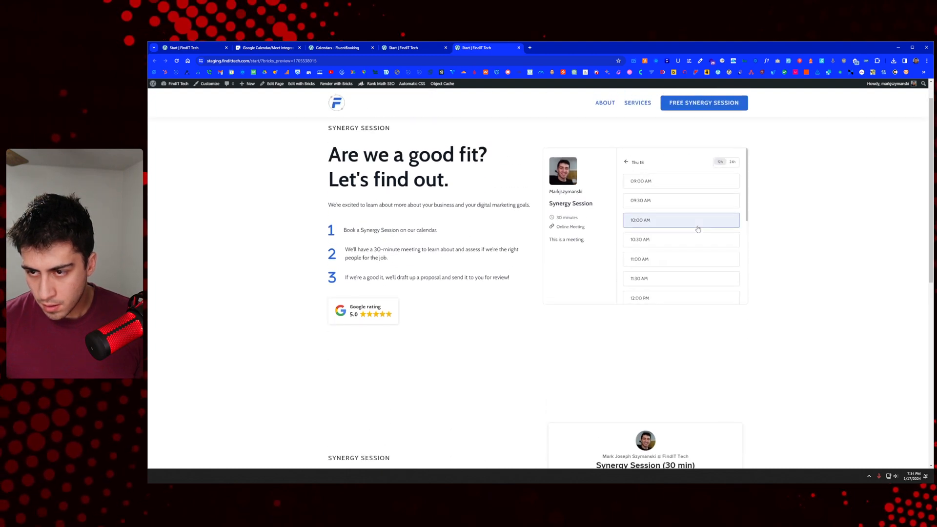
scroll(698, 228, down, 1)
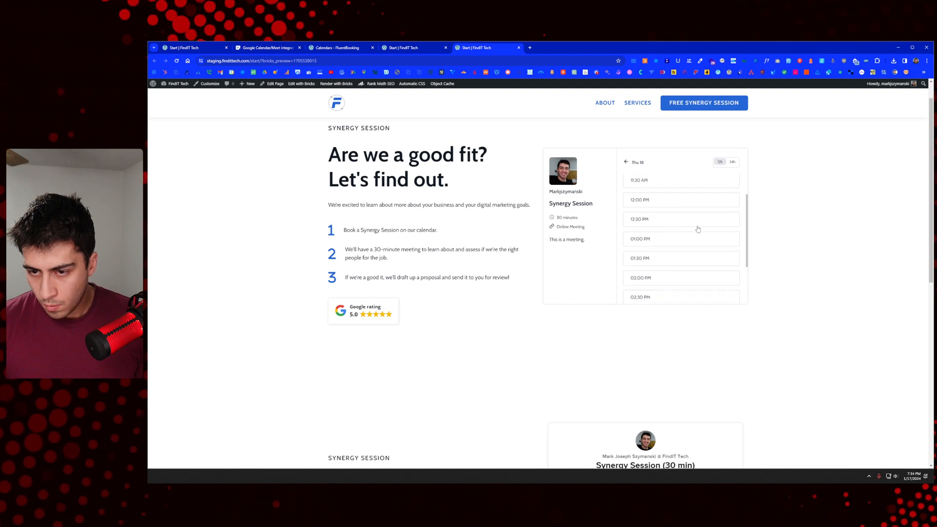
scroll(698, 229, up, 2)
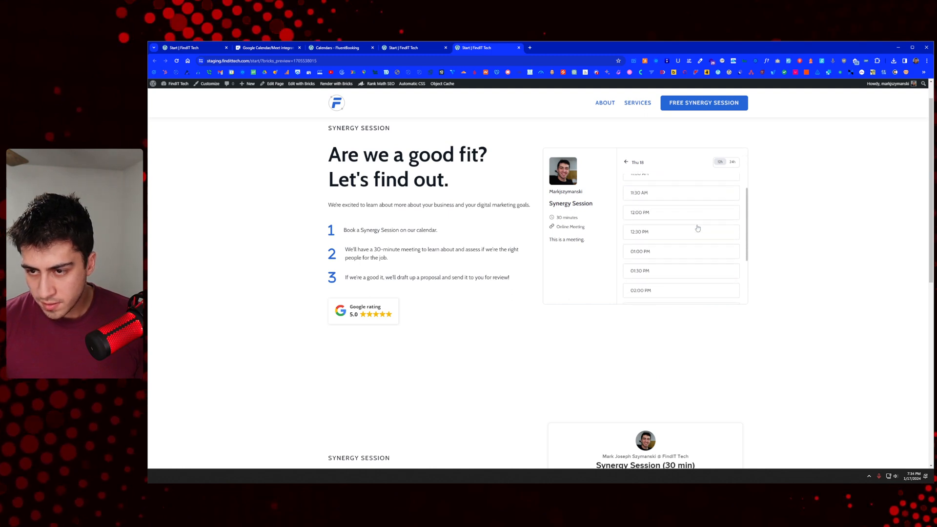
scroll(698, 228, down, 1)
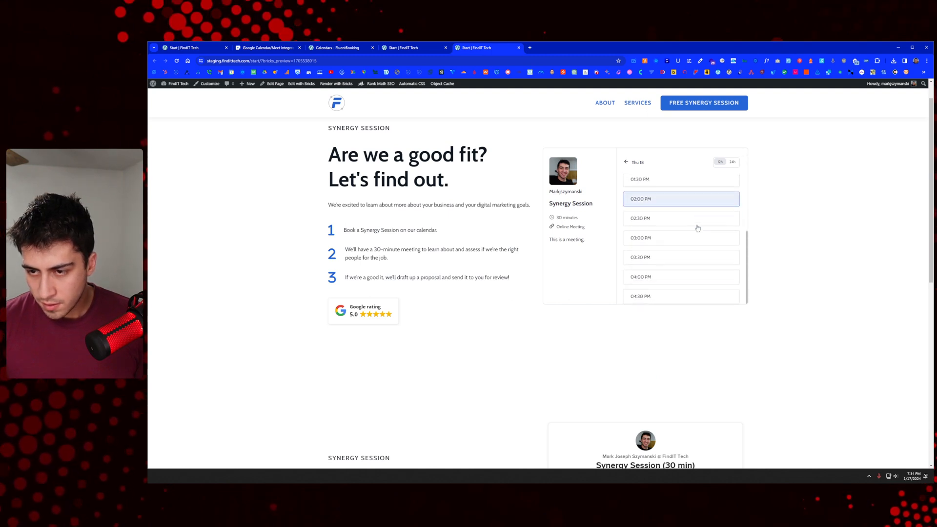
scroll(698, 228, down, 2)
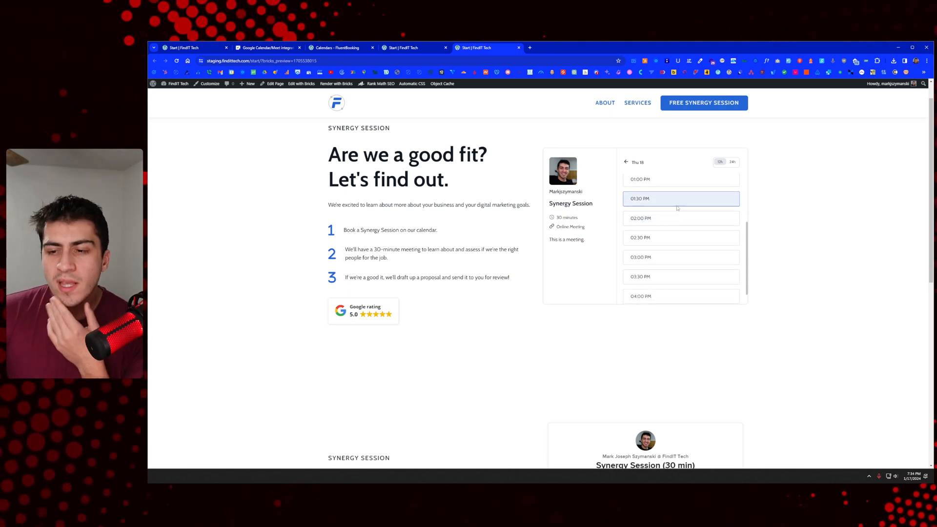
scroll(678, 208, up, 1)
scroll(677, 209, up, 1)
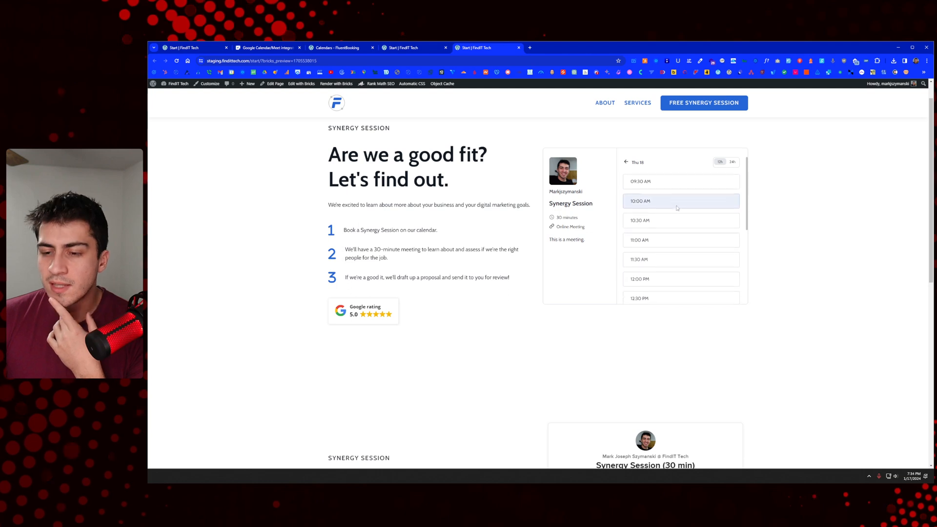
scroll(677, 210, down, 3)
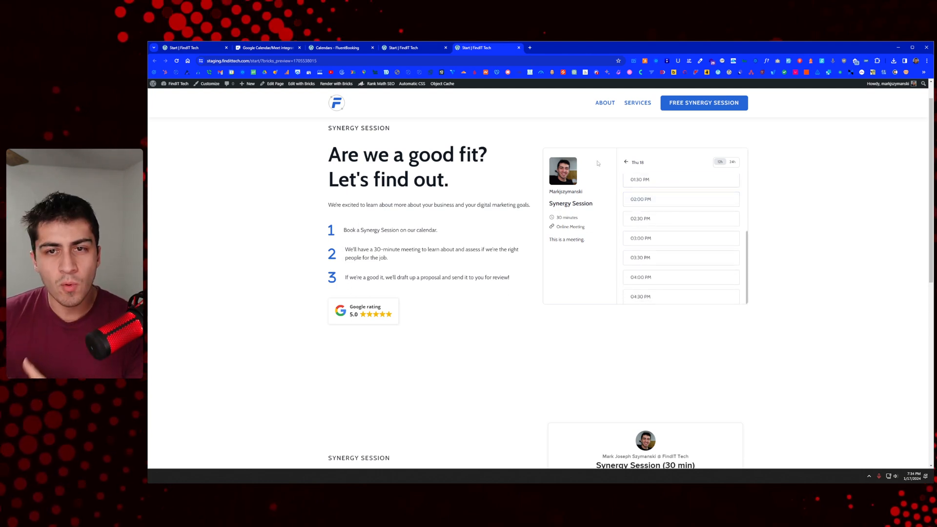
scroll(688, 207, up, 5)
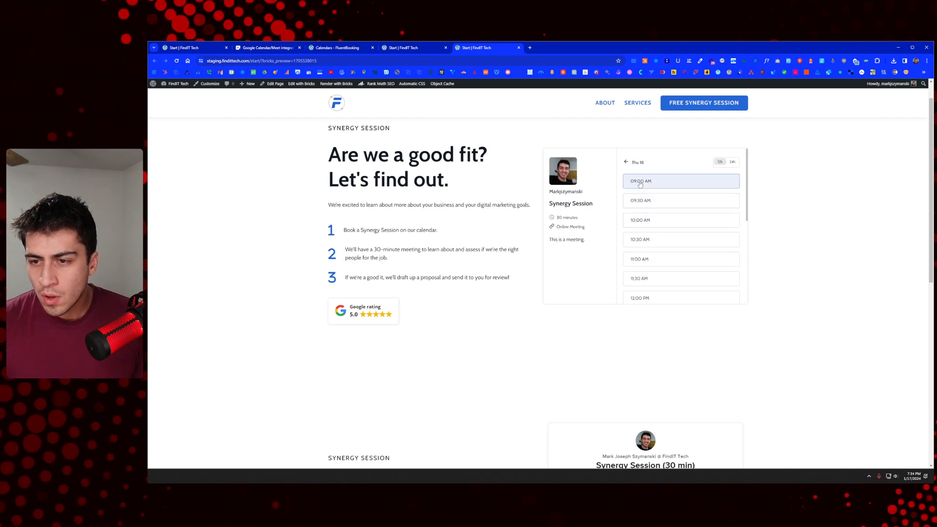
click(626, 162)
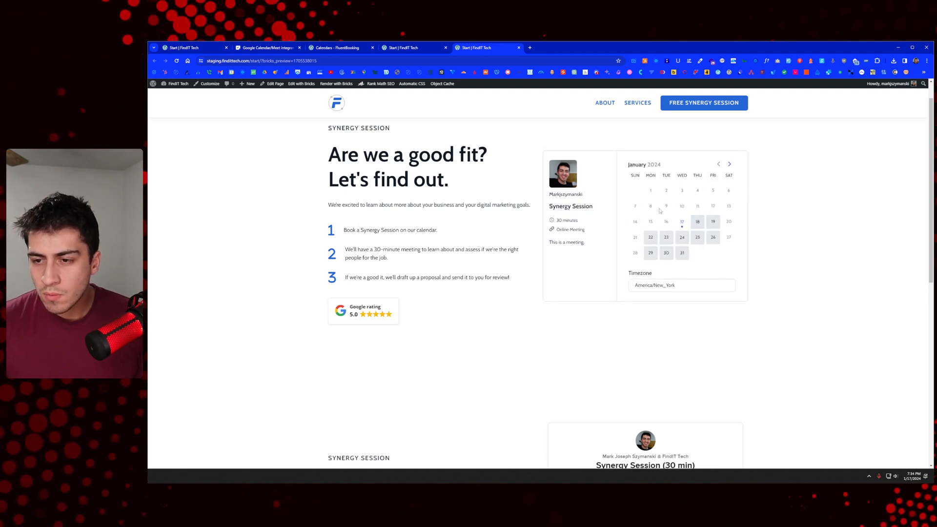
click(698, 222)
scroll(707, 214, up, 3)
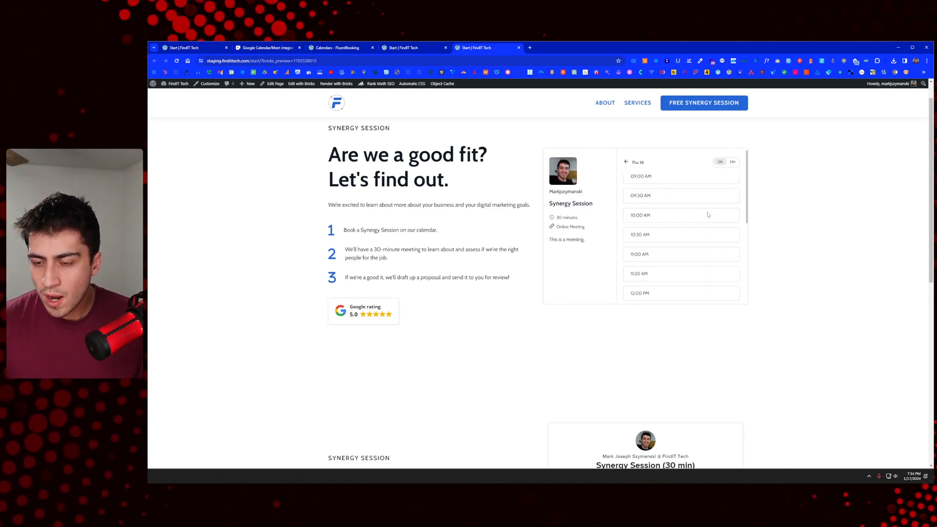
click(626, 162)
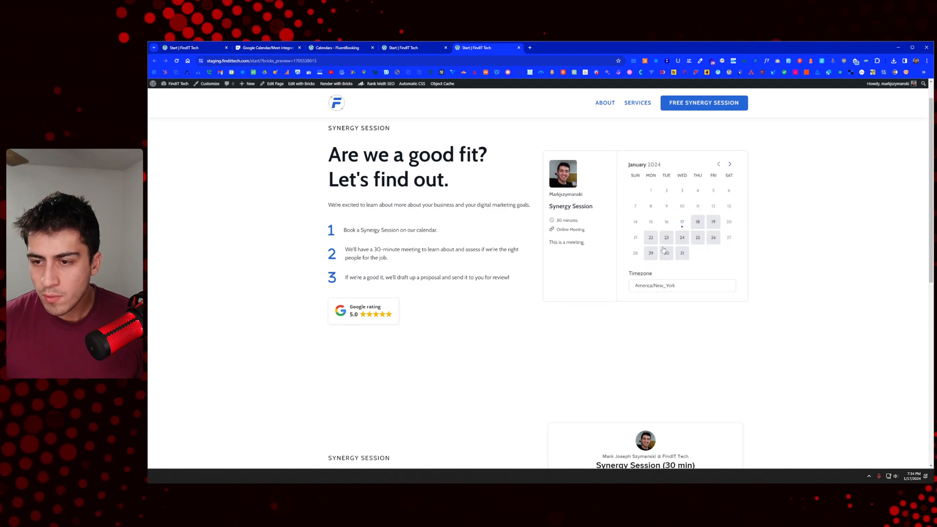
Step: Close the Google Calendar/Meet documentation tab and return to FluentBooking's Calendars admin page
click(415, 51)
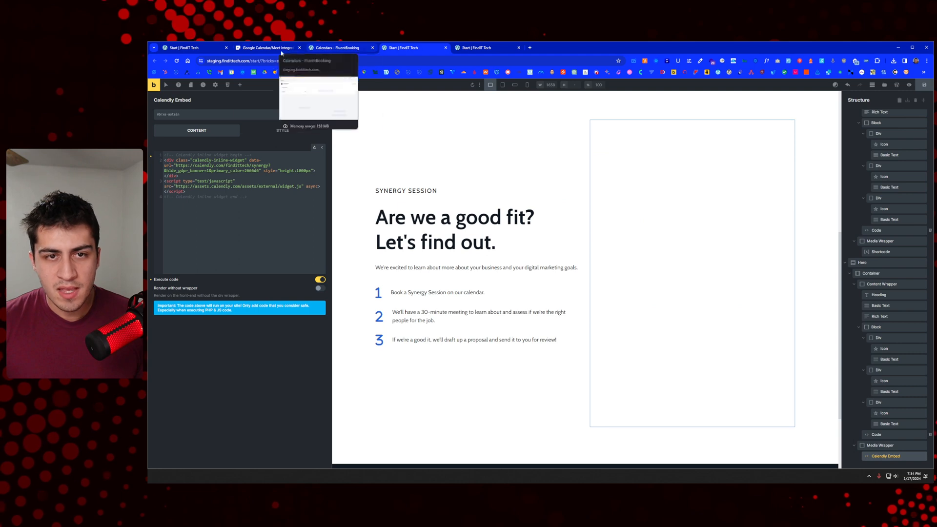
click(337, 48)
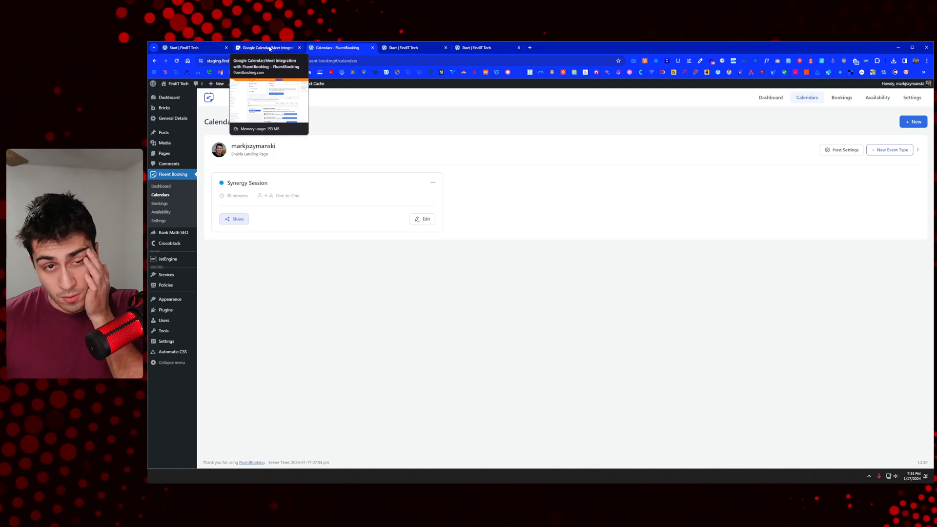
click(273, 49)
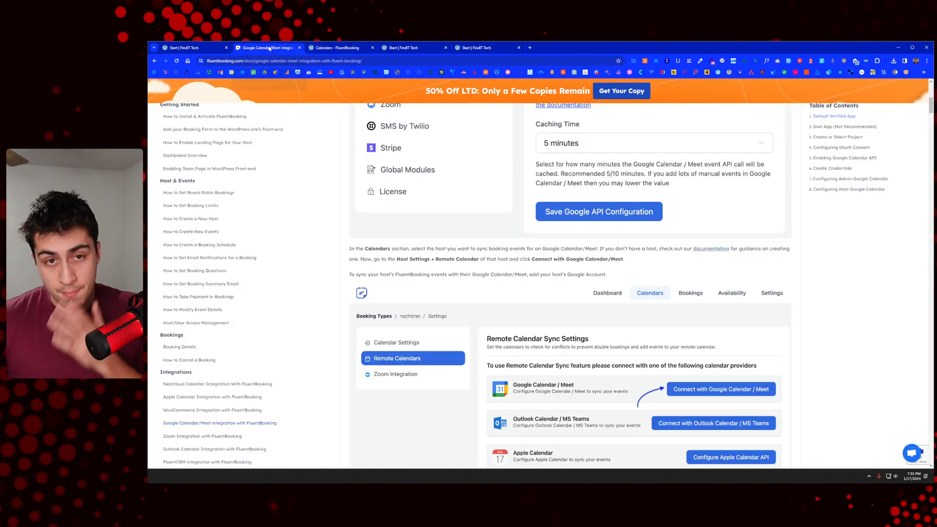
click(299, 47)
click(206, 49)
click(284, 49)
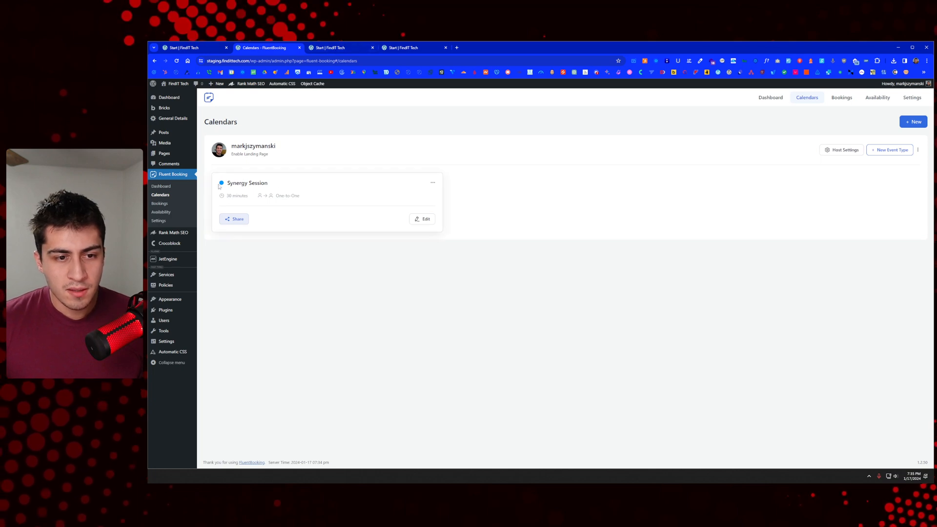
Step: Open the Synergy Session's Question Settings and edit the Your Name question
click(422, 219)
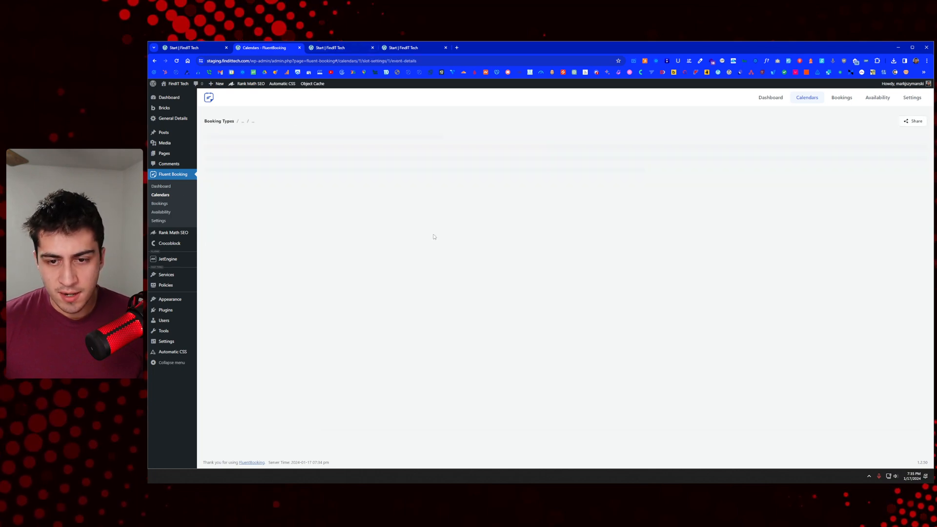
click(251, 191)
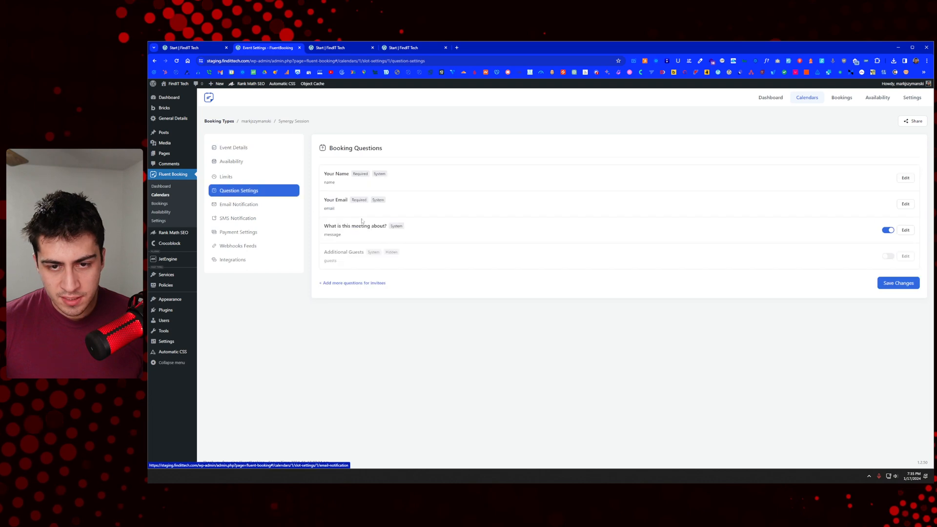
click(905, 178)
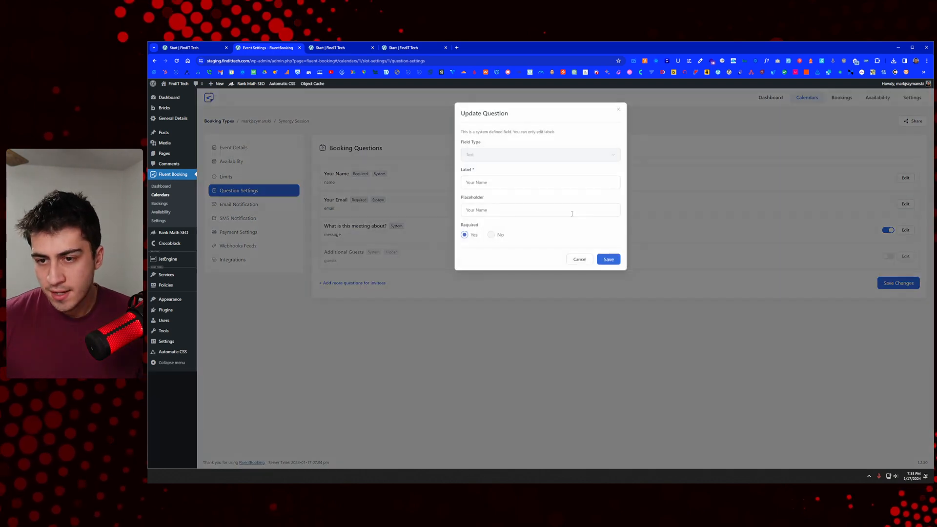
Step: Change the label to First Name, clear its placeholder, save, and recheck the question
click(502, 183)
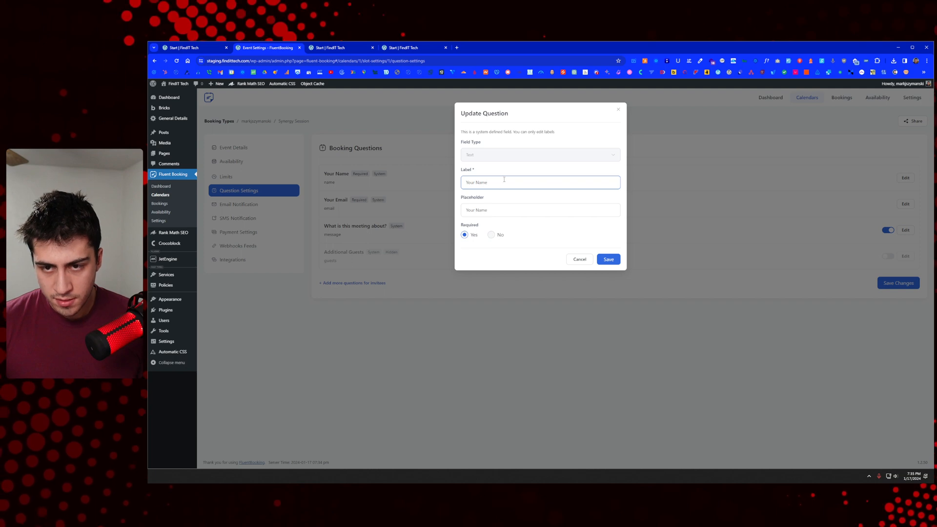
key(Delete)
key(Delete)
key(Delete)
key(Delete)
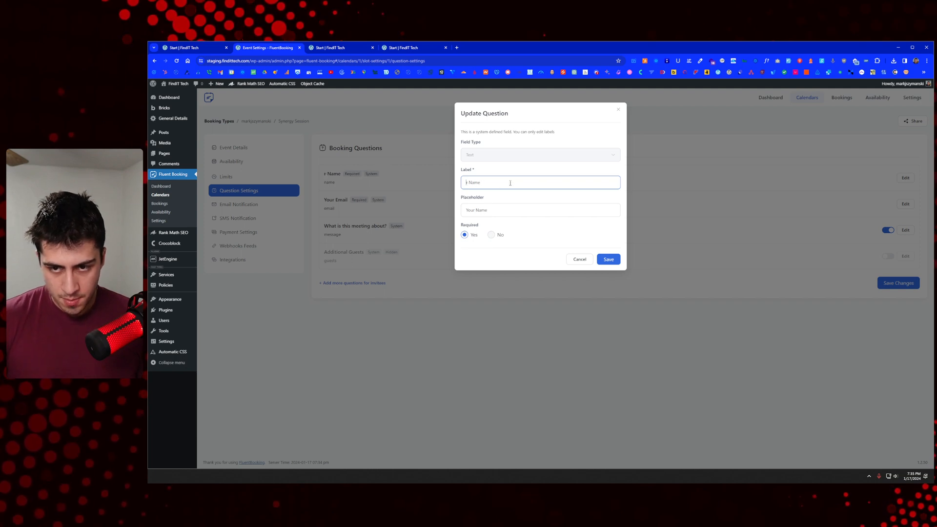
key(Tab)
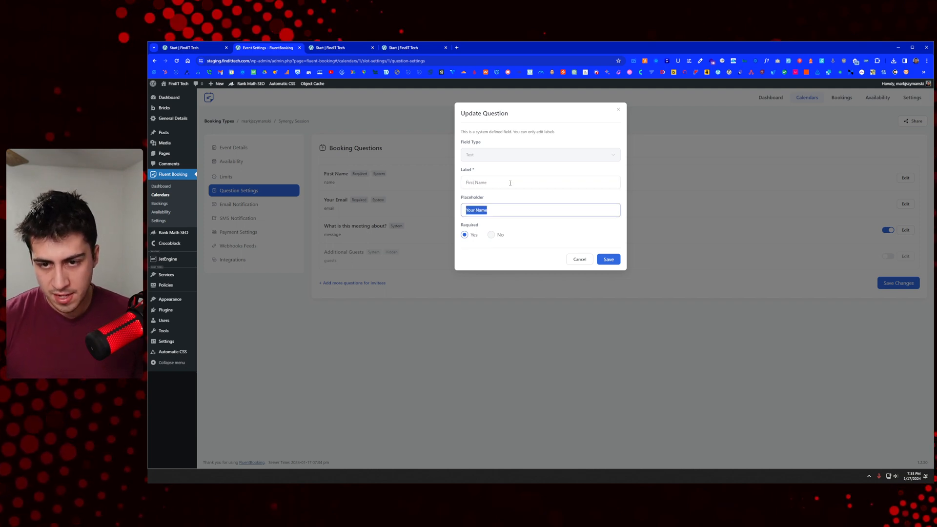
key(Home)
key(Delete)
key(Delete)
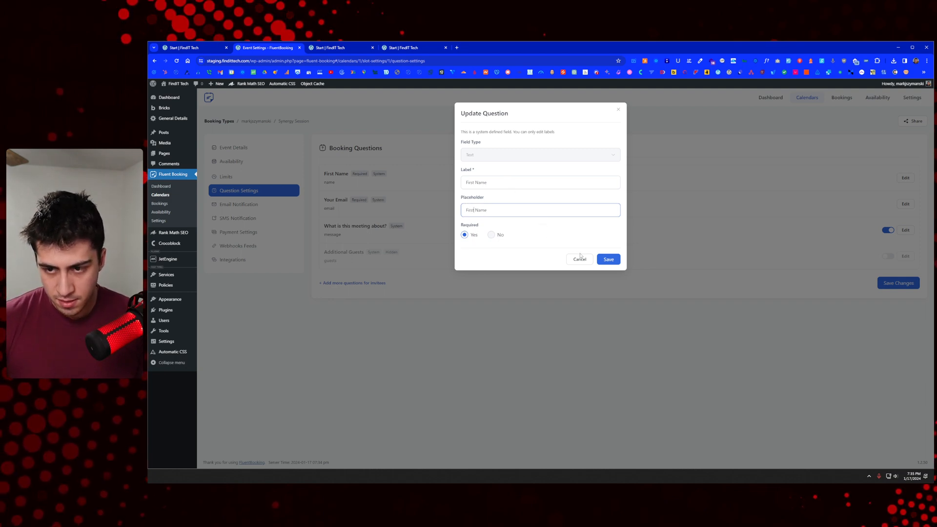
drag(539, 216, 463, 217)
key(BackSpace)
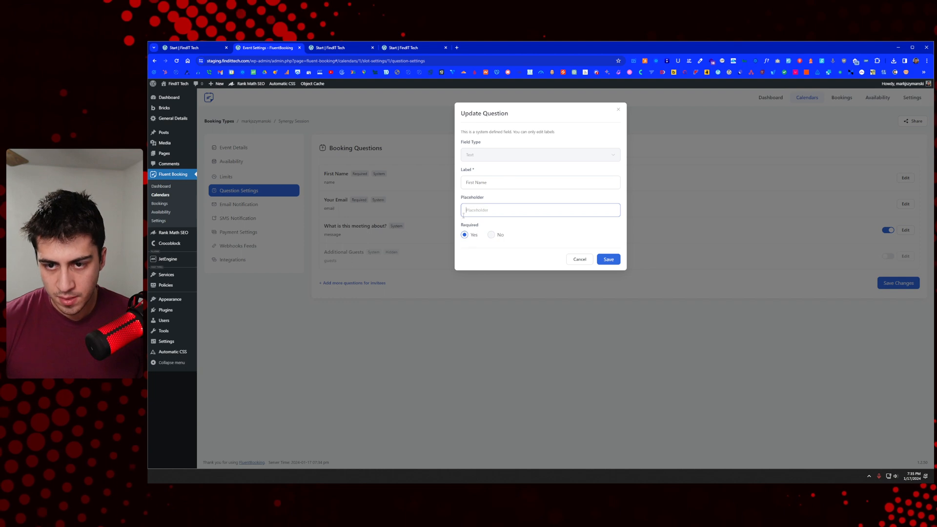
click(610, 259)
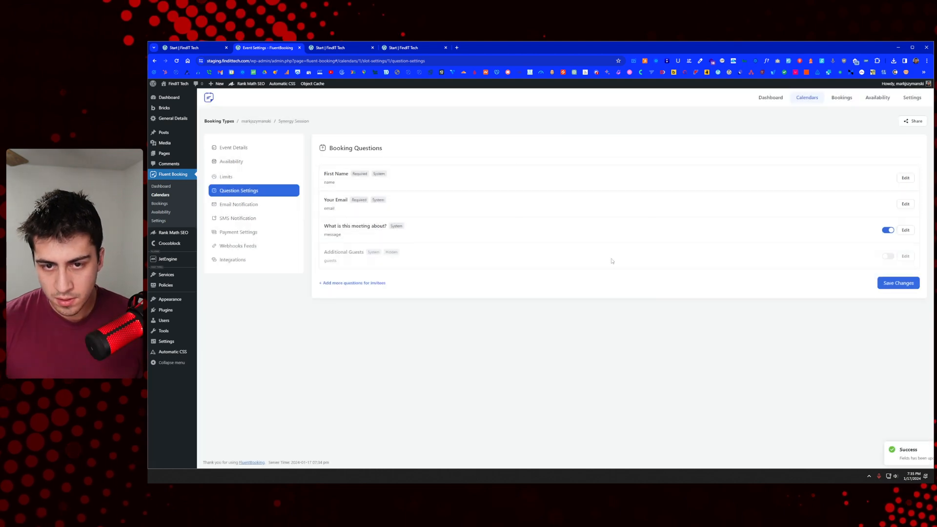
click(906, 178)
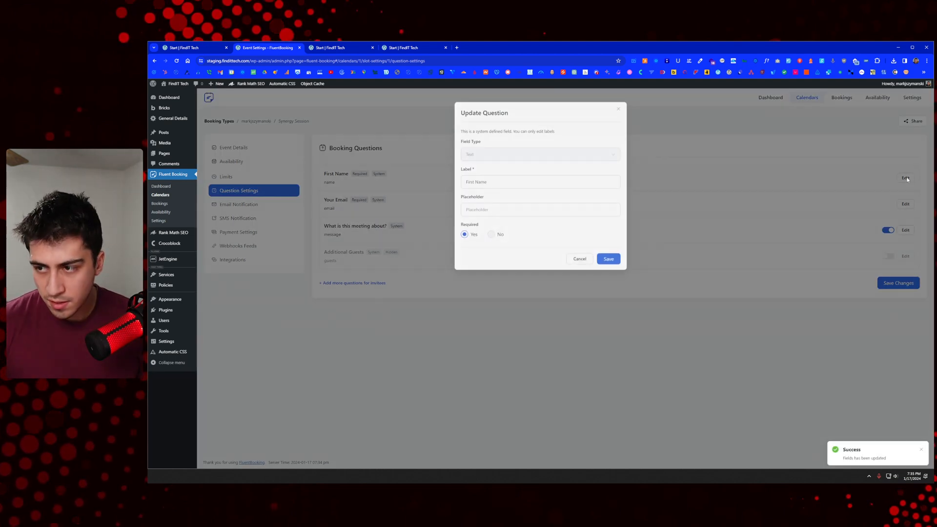
click(580, 257)
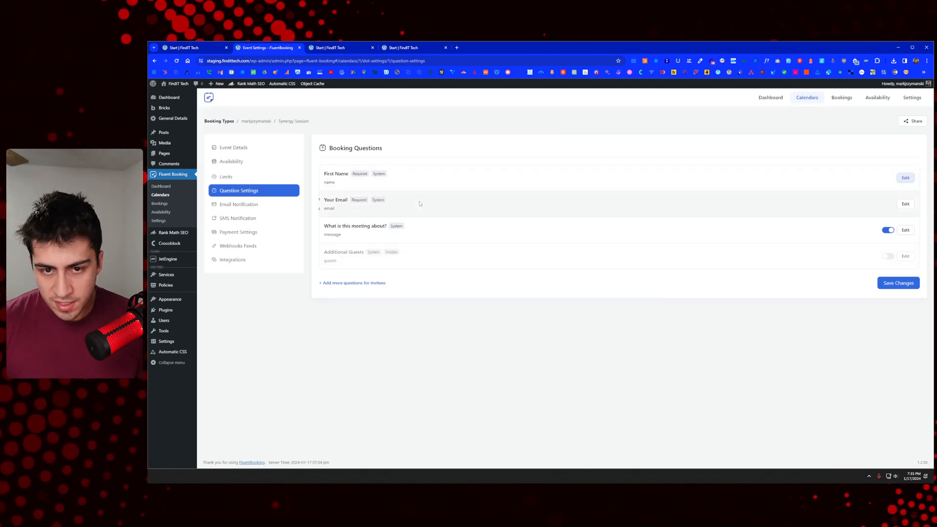
Step: Add a required Text question labelled 'Last Name' and save it
click(353, 283)
click(512, 147)
click(498, 174)
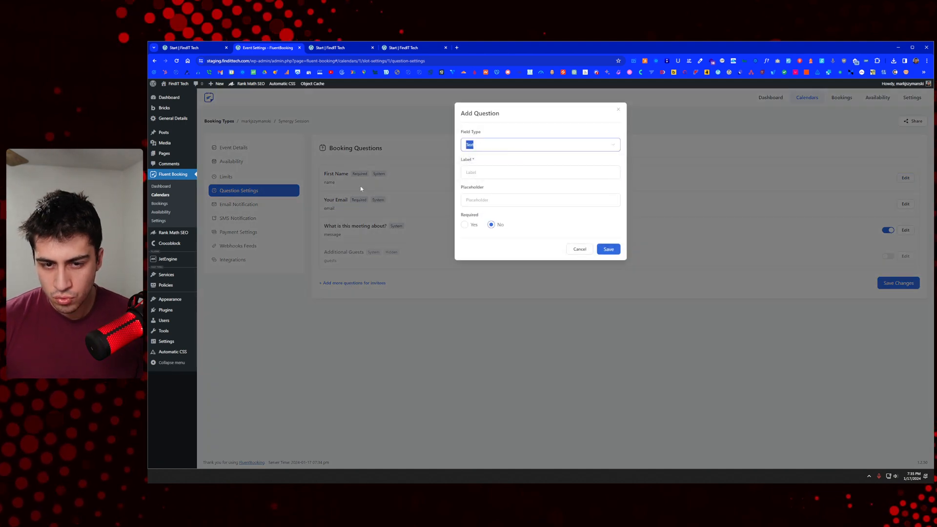
click(532, 174)
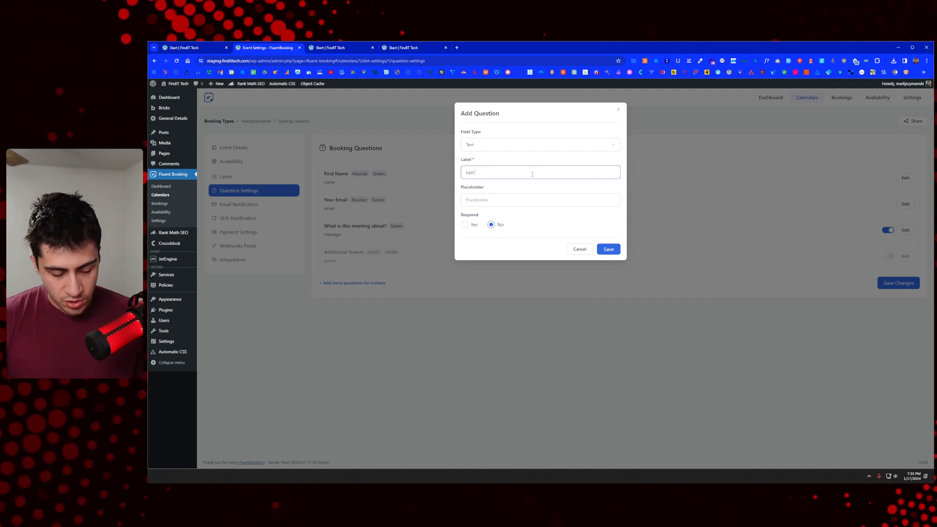
text(Last Name)
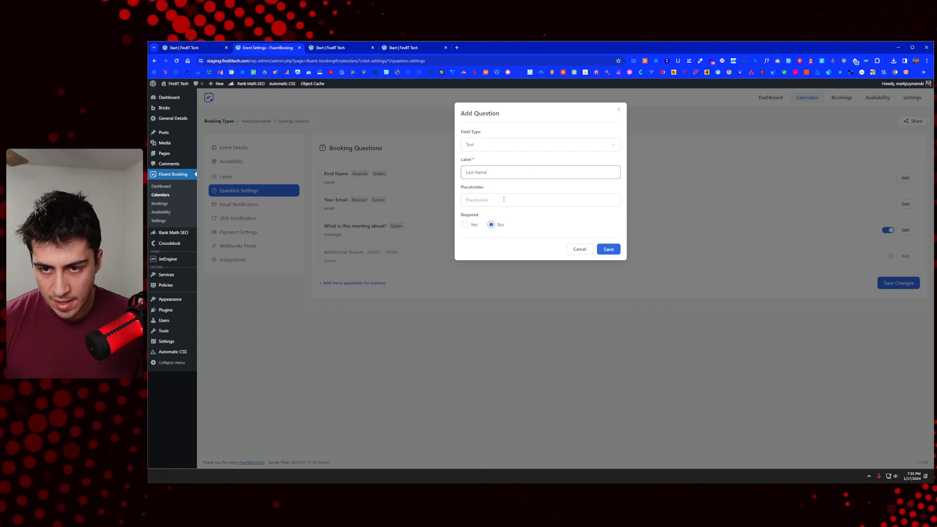
click(464, 225)
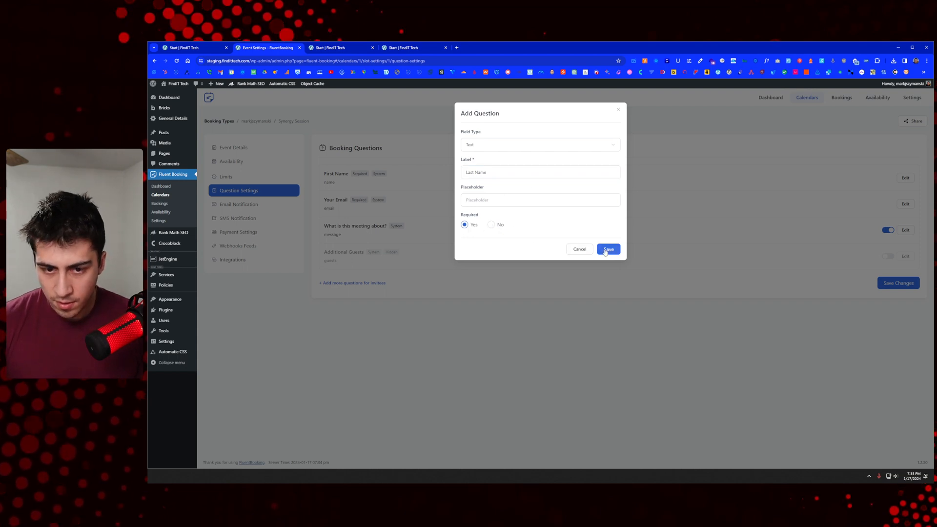
click(609, 249)
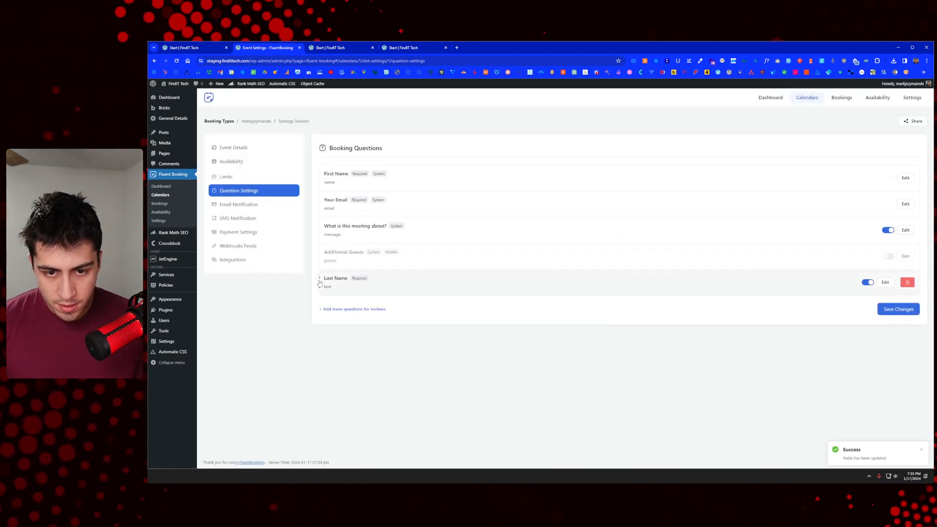
Step: Move Last Name up past Additional Guests and the meeting topic to sit below First Name
click(319, 280)
click(320, 253)
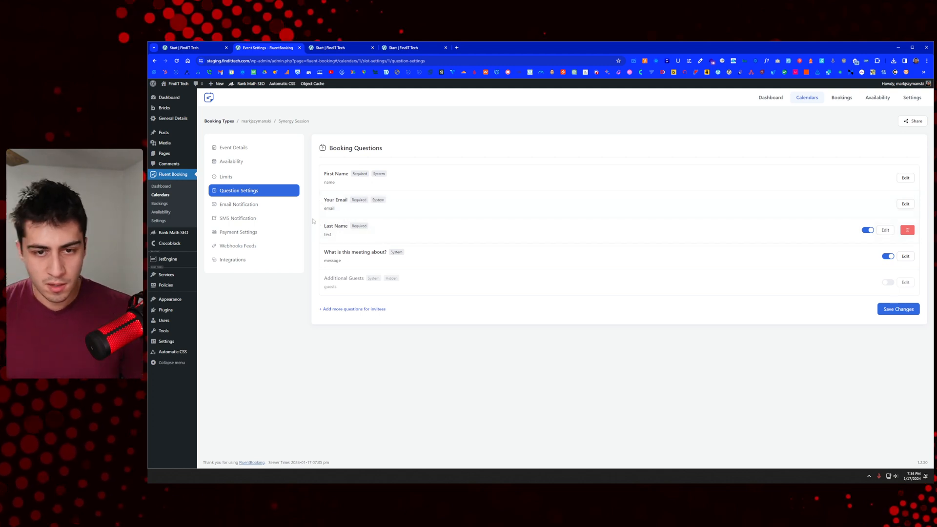
click(318, 227)
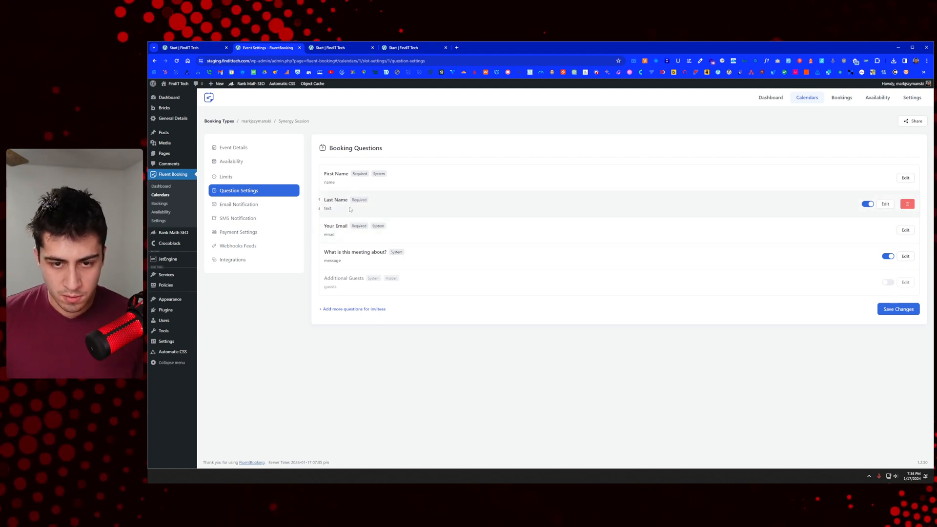
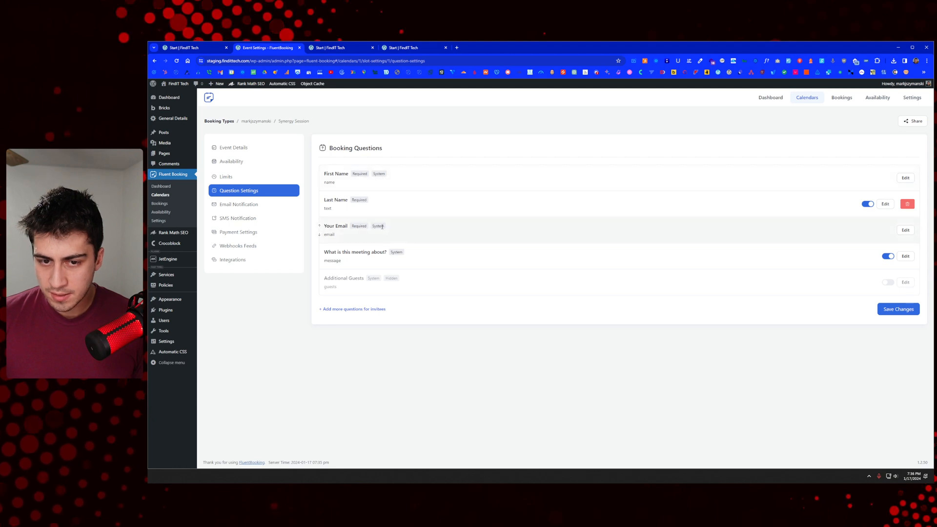
Step: Check the First Name and Last Name questions unchanged, then move Last Name below Your Email
click(906, 178)
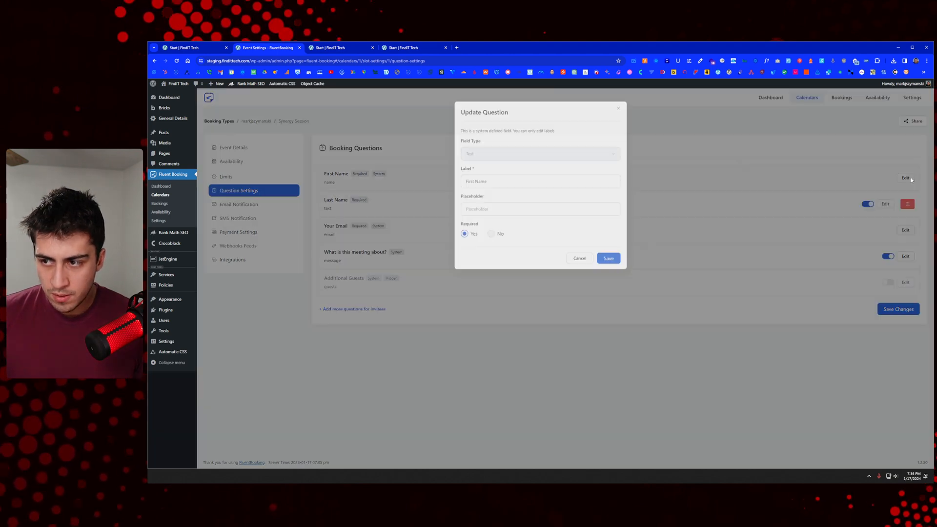
triple_click(491, 185)
click(577, 148)
click(618, 109)
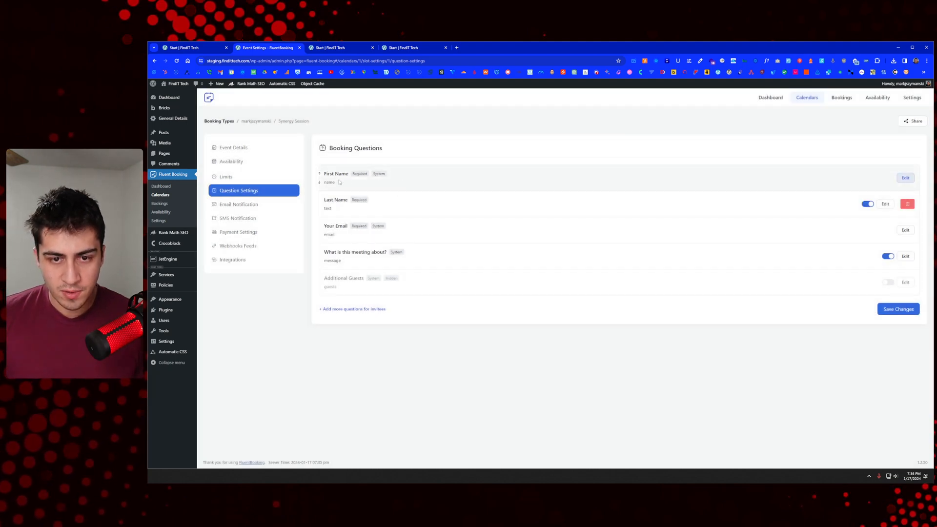
click(885, 204)
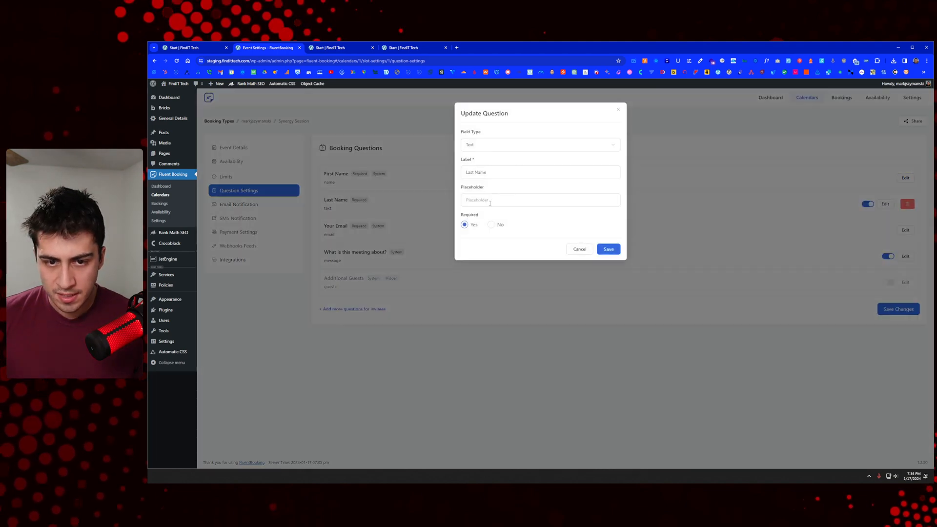
click(619, 110)
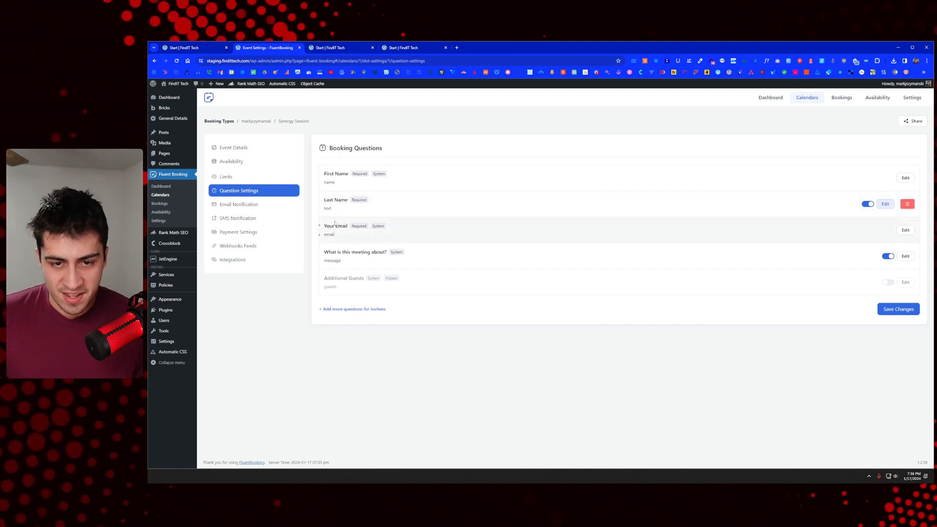
click(319, 209)
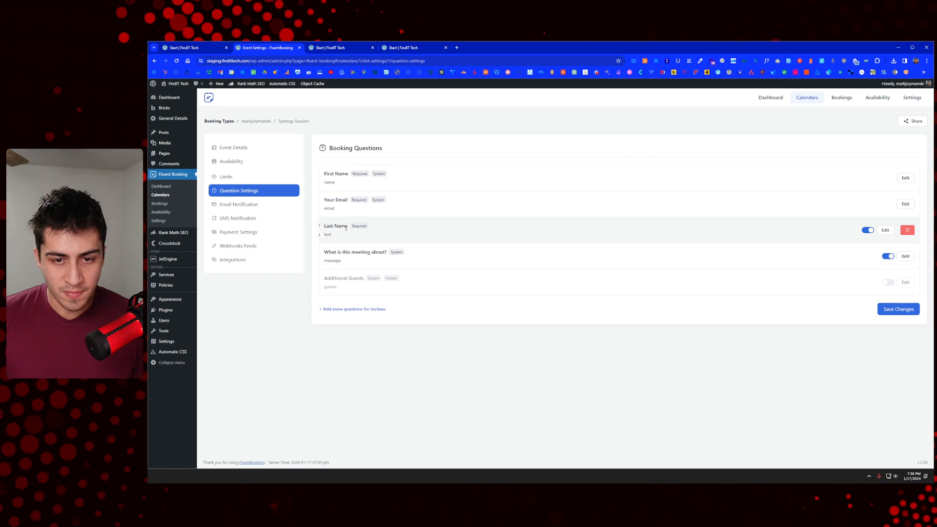
Step: Inspect the First Name label and the Additional Guests question without making changes
double_click(330, 182)
click(405, 202)
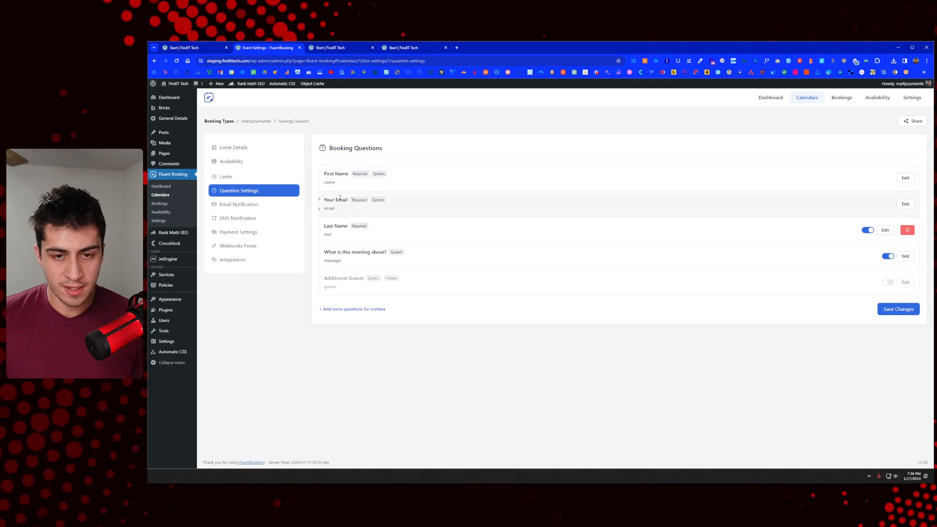
drag(350, 174, 324, 174)
click(330, 180)
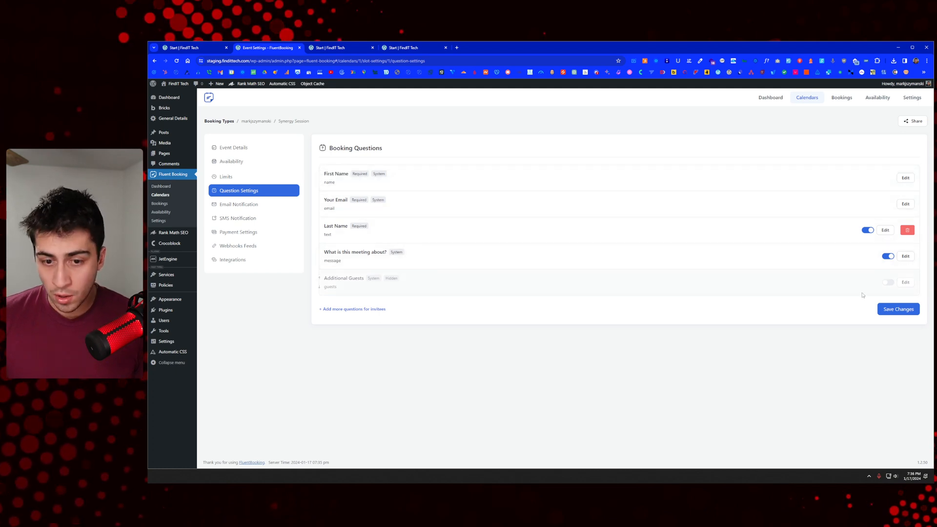
click(905, 282)
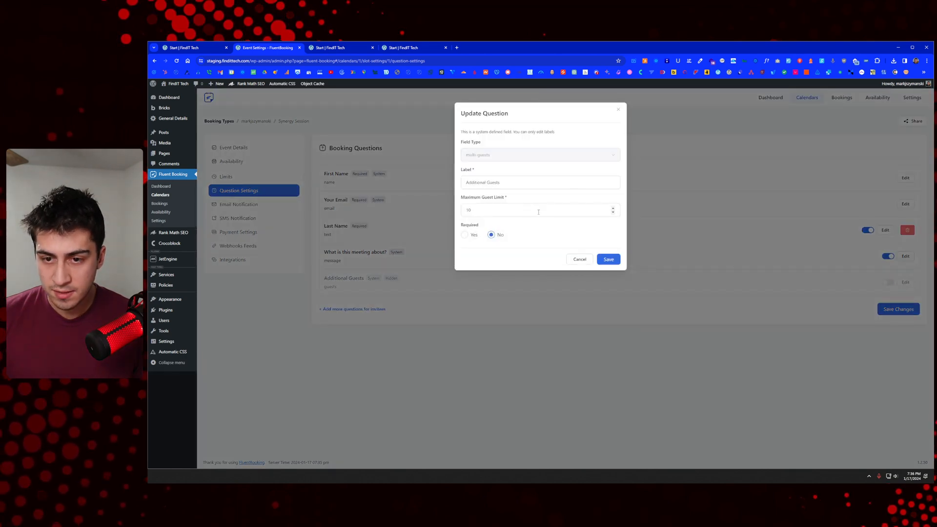
click(580, 259)
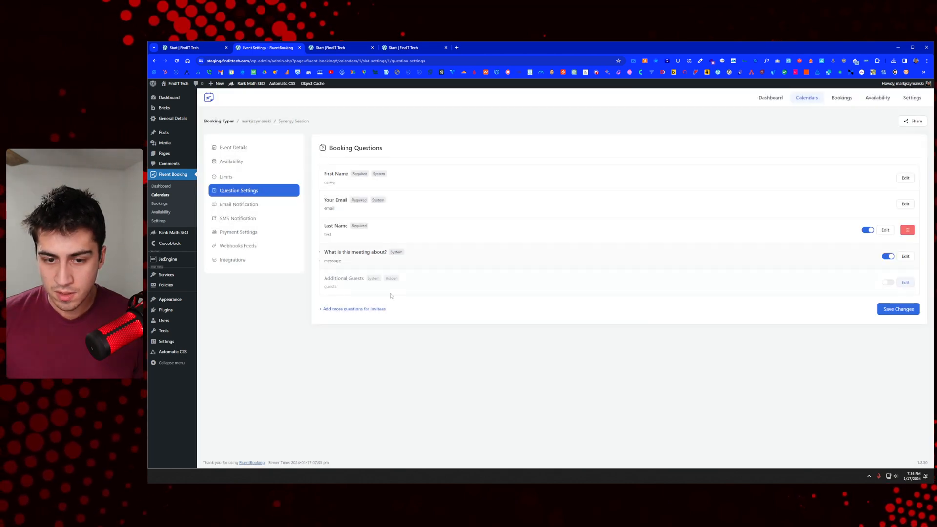
Step: Start a new booking question with Textarea as its field type
click(358, 309)
click(513, 145)
scroll(504, 189, down, 1)
scroll(508, 198, up, 2)
click(501, 188)
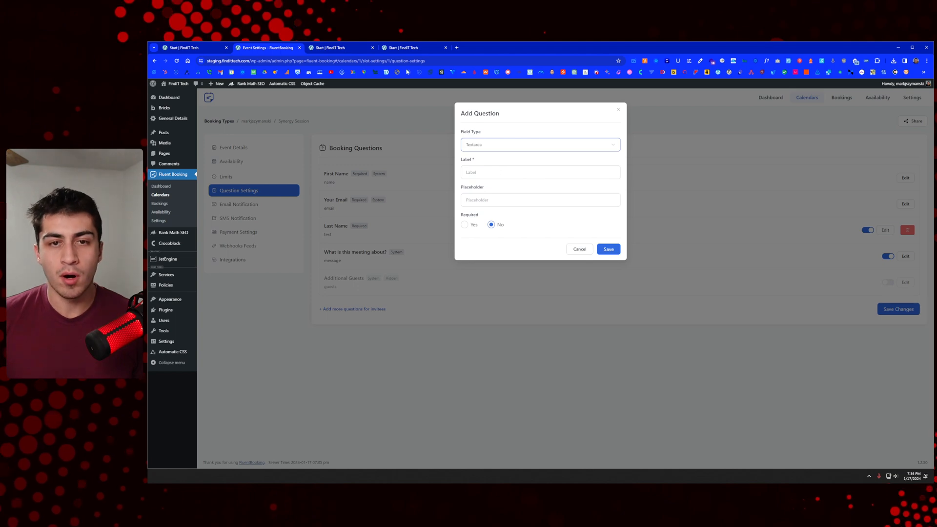
click(420, 47)
scroll(605, 260, down, 6)
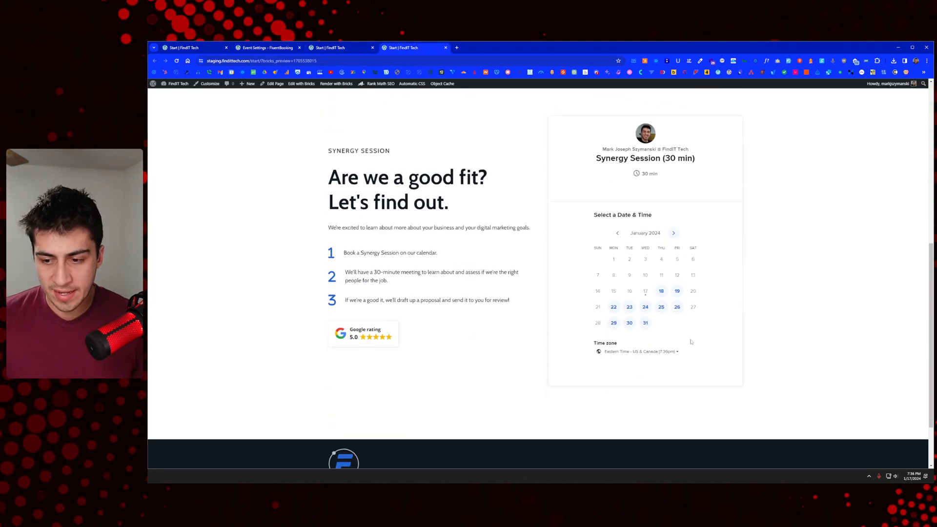
click(662, 292)
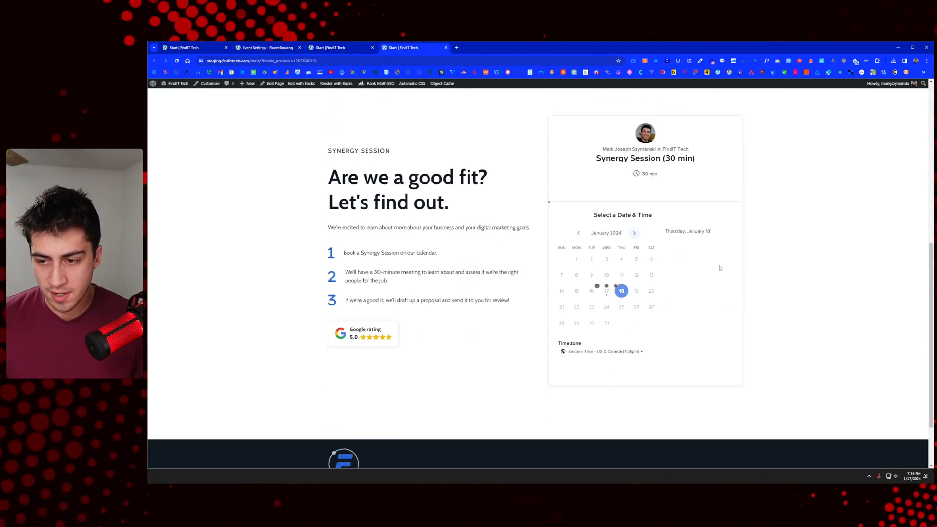
click(704, 279)
click(716, 272)
scroll(667, 275, down, 3)
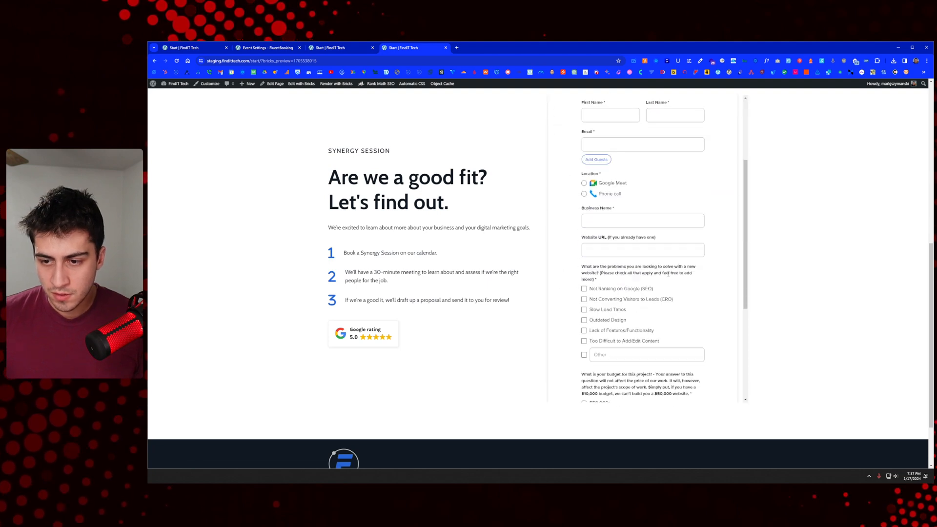
scroll(668, 274, down, 2)
drag(602, 221, 581, 204)
click(311, 48)
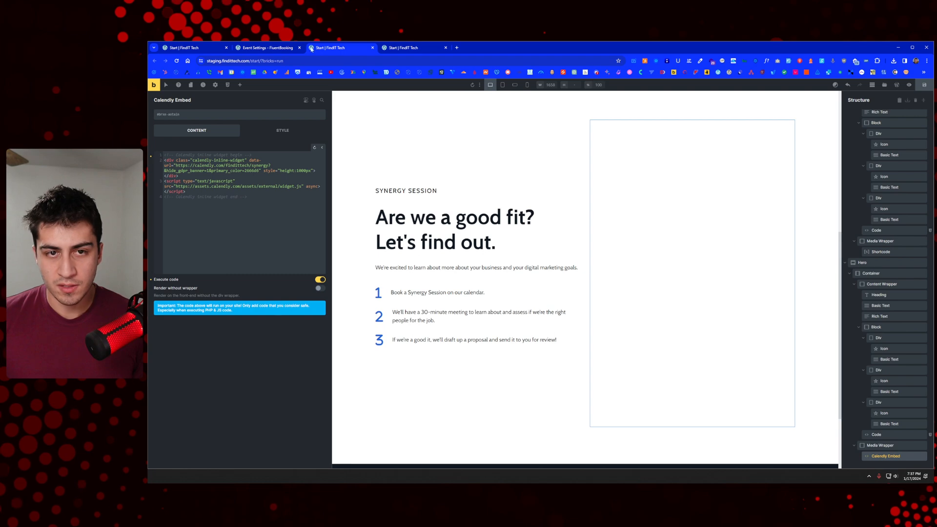
drag(283, 49, 356, 49)
click(390, 49)
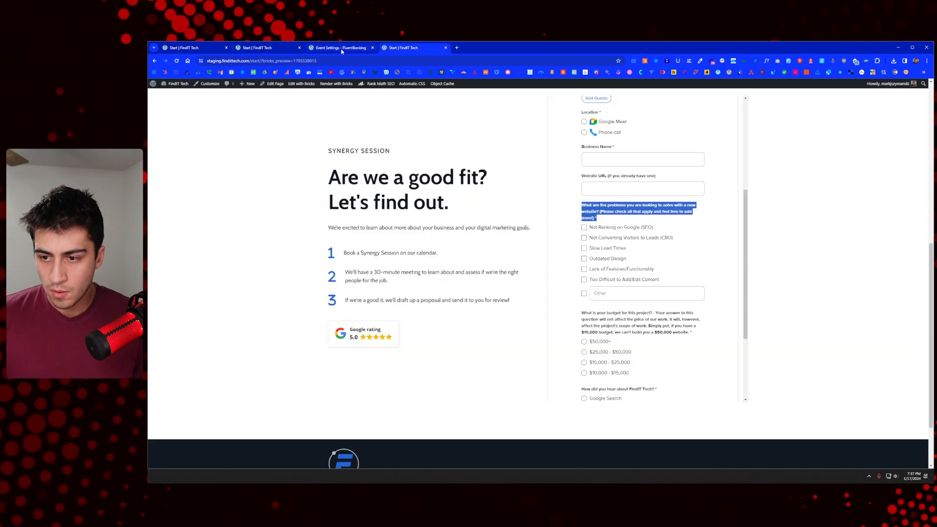
click(343, 49)
click(491, 149)
Step: Add a required Checkbox question labelled with the pasted website-problems question, minus its trailing asterisk
scroll(498, 215, down, 3)
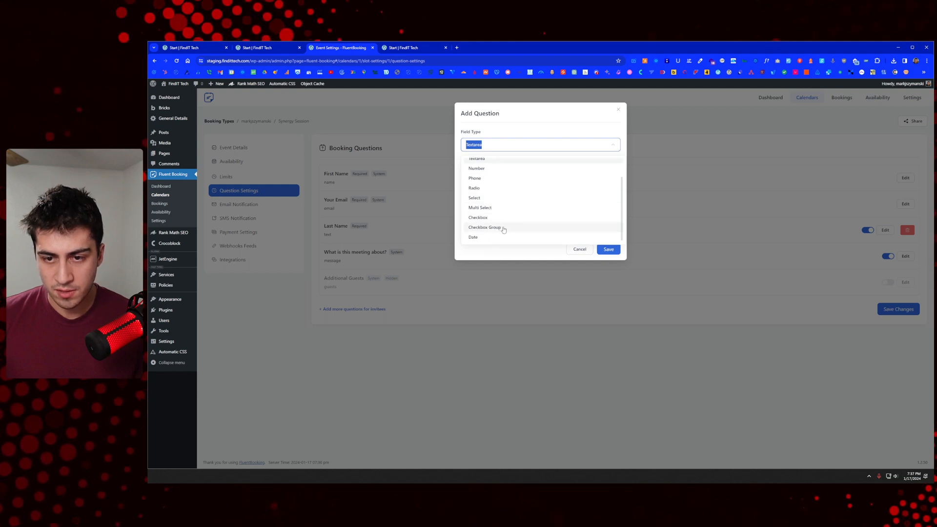
click(502, 218)
key(ctrl+v)
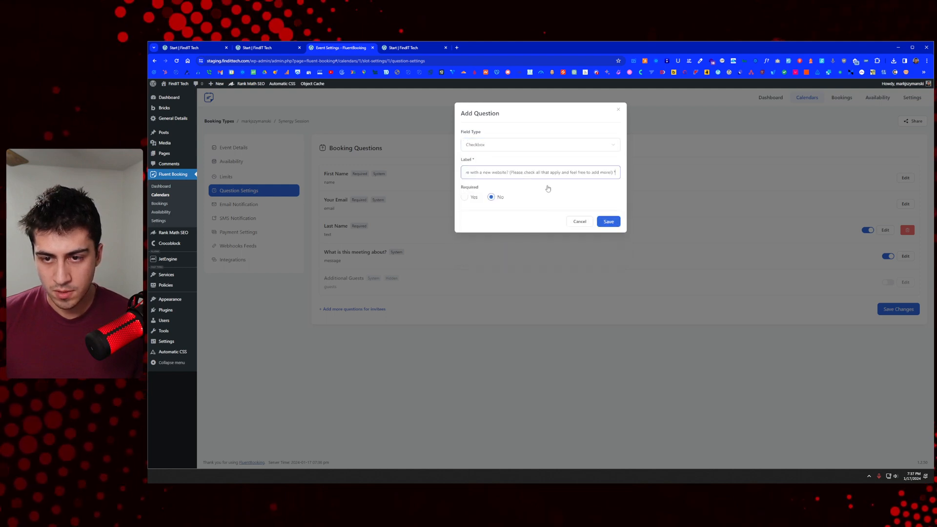
key(BackSpace)
key(BackSpace)
key(Home)
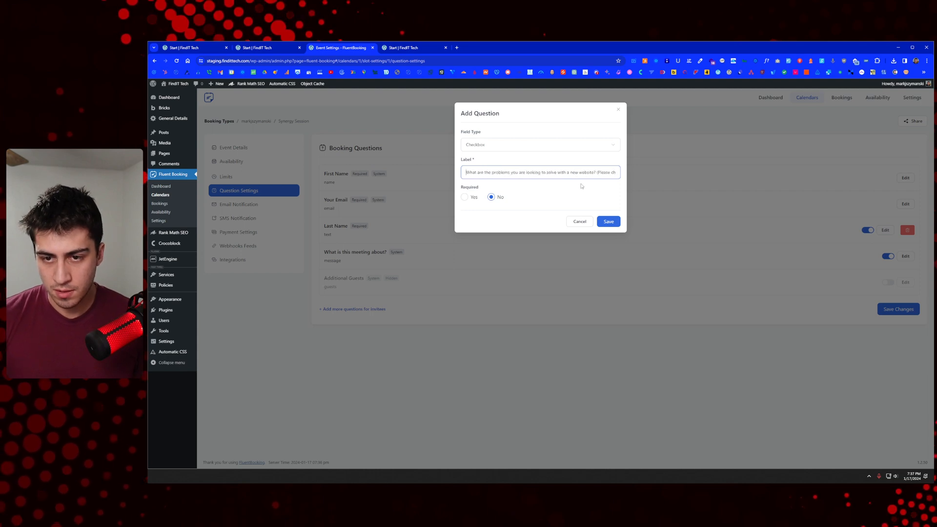
click(465, 198)
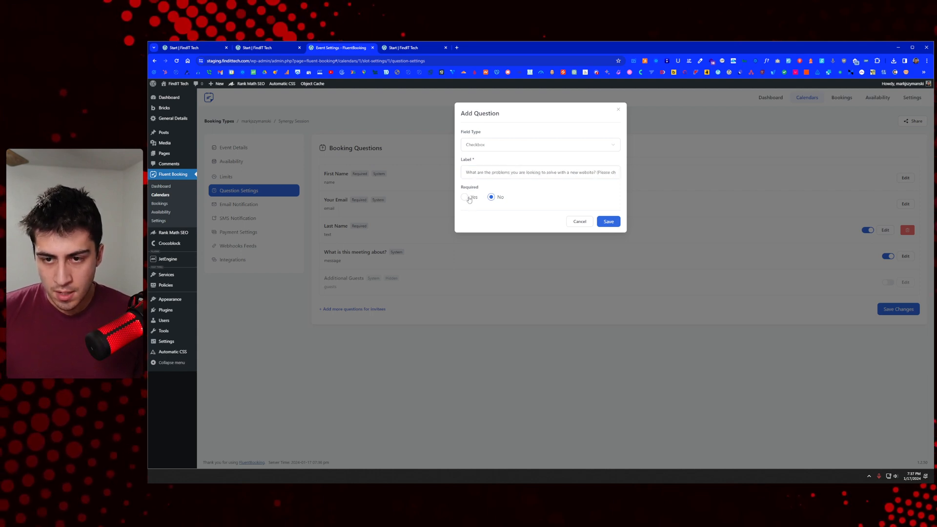
click(609, 222)
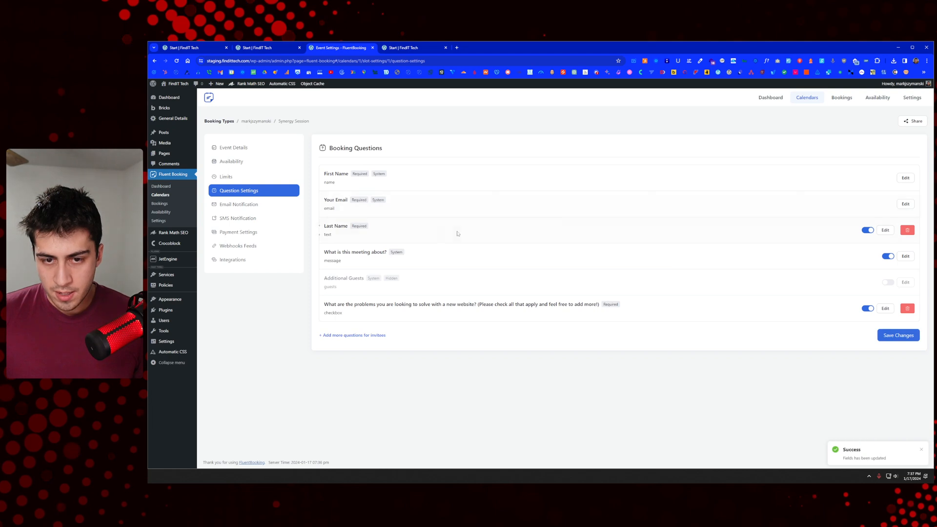
click(882, 307)
Step: Switch the question to Checkbox Group and set Option 1 to 'Not Ranking on Google (SEO)'
click(516, 146)
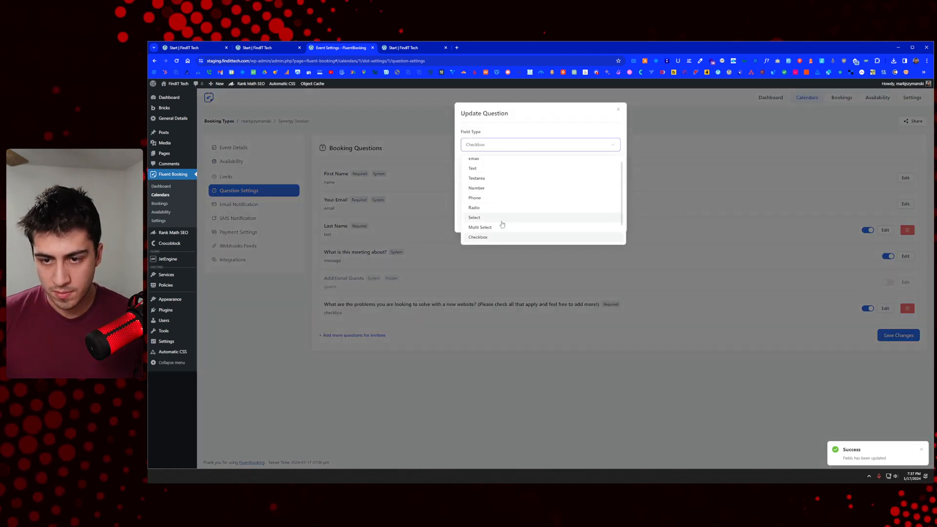
scroll(500, 230, down, 2)
click(498, 228)
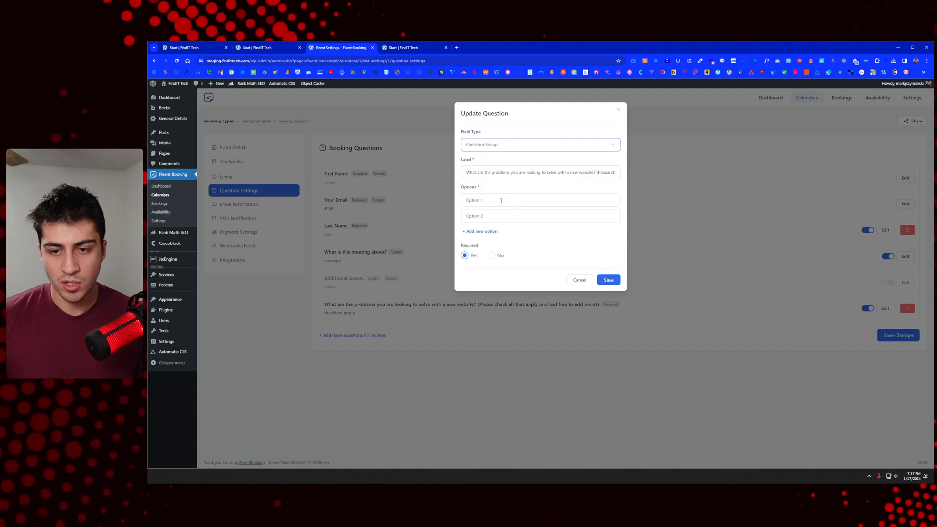
click(488, 232)
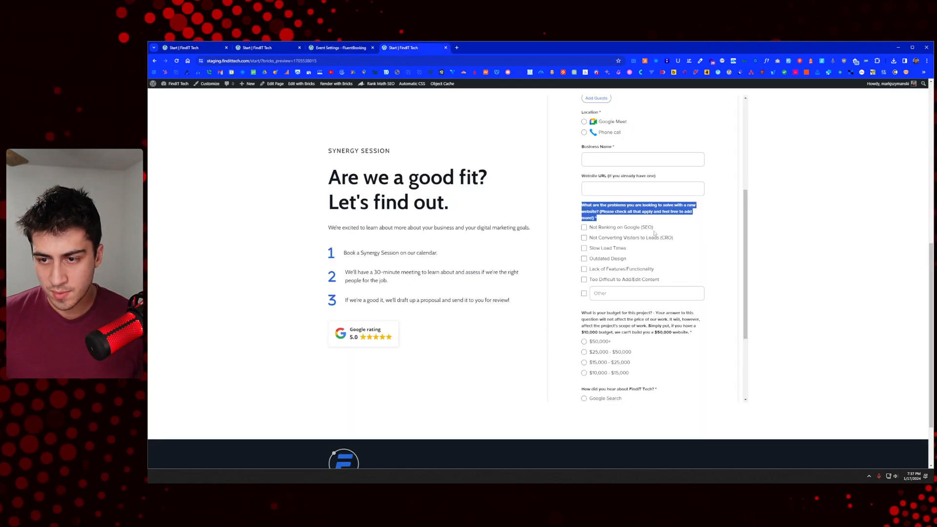
drag(655, 230, 589, 228)
key(ctrl+c)
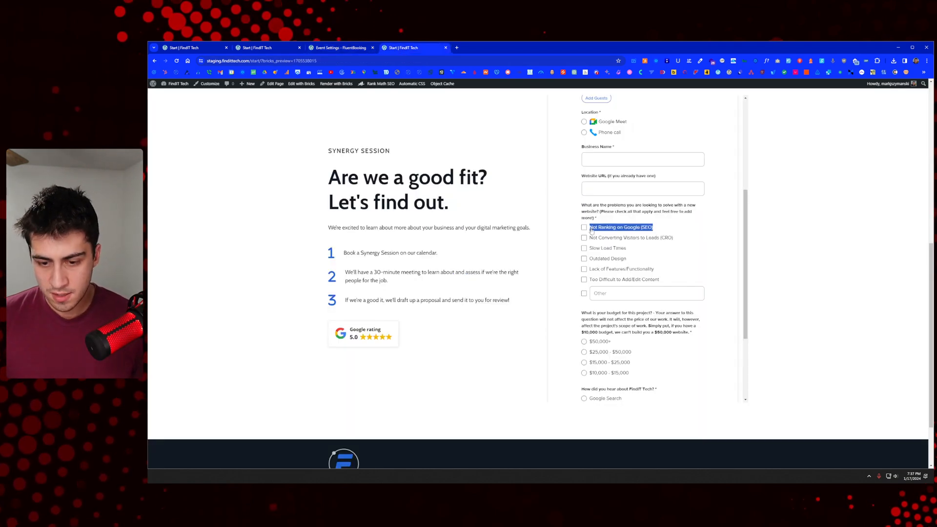
click(332, 49)
click(502, 200)
key(ctrl+v)
key(ctrl+a)
key(ctrl+v)
Step: Set Option 2 to 'Not Converting Visitors to Leads (CRO)', copied from the preview
click(402, 48)
drag(676, 237, 589, 237)
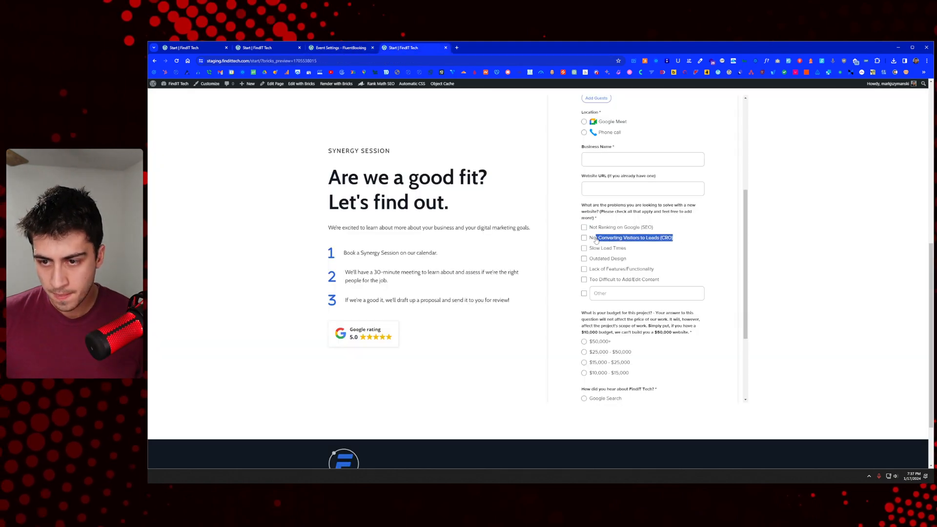
key(ctrl+c)
click(340, 48)
click(505, 216)
key(ctrl+v)
key(ctrl+a)
key(ctrl+v)
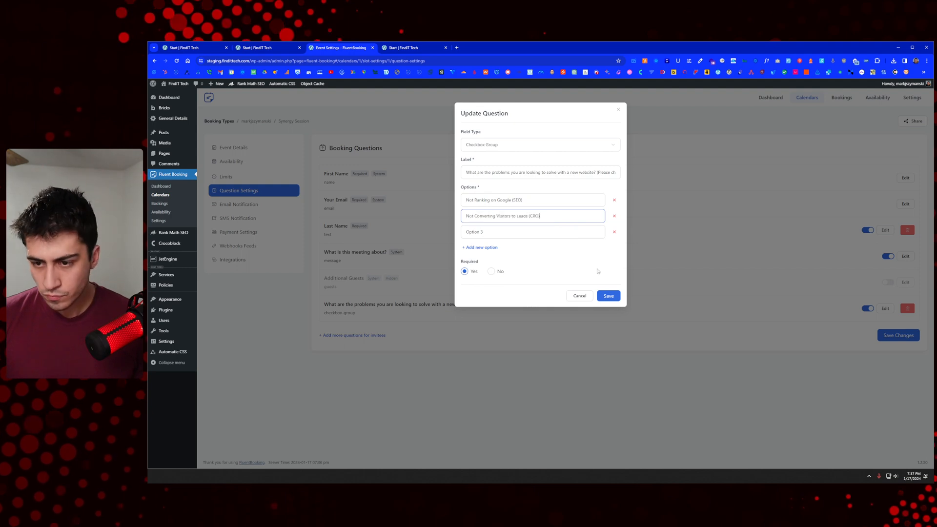
Step: Set the third option to 'Slow Load Times' and add a fourth option slot
click(405, 49)
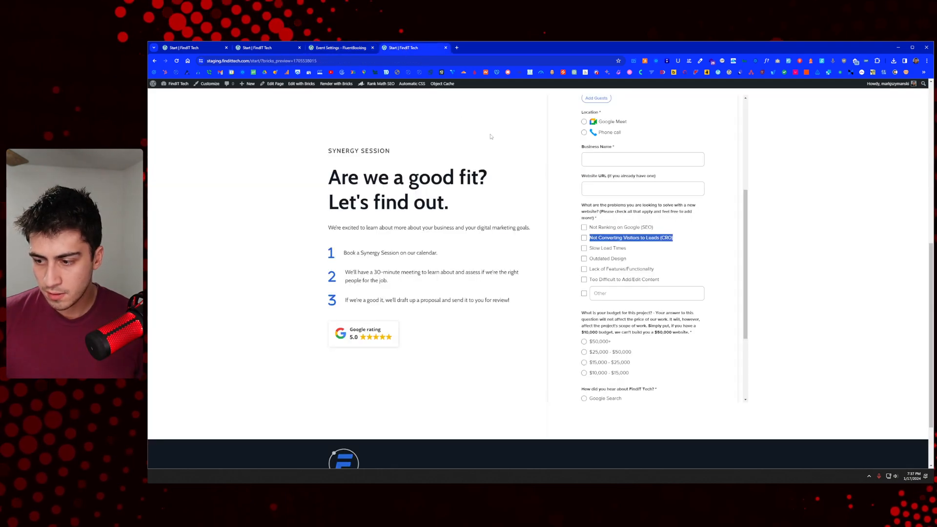
drag(628, 249, 591, 251)
click(351, 49)
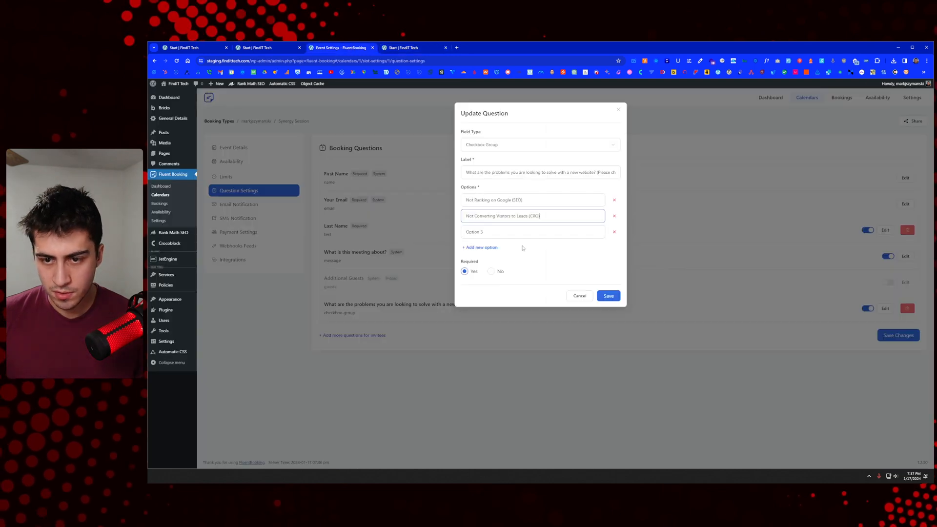
click(492, 231)
key(ctrl+v)
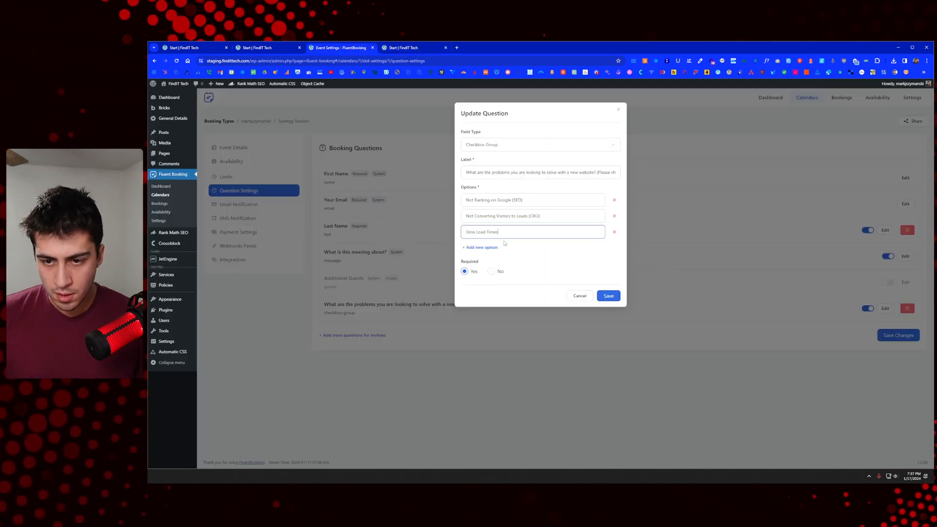
click(492, 248)
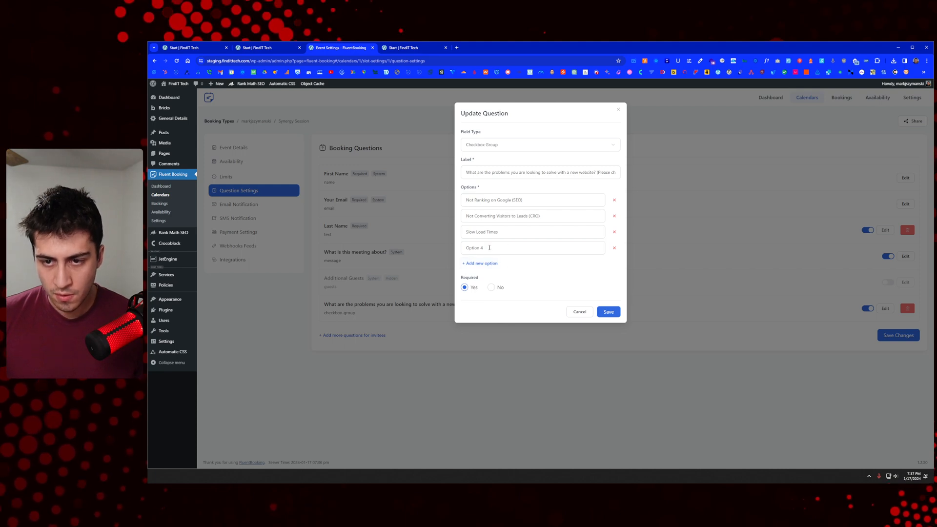
Step: Set the fourth option to 'Too Difficult to Add/Edit Content', copied from the old form, and save
click(382, 45)
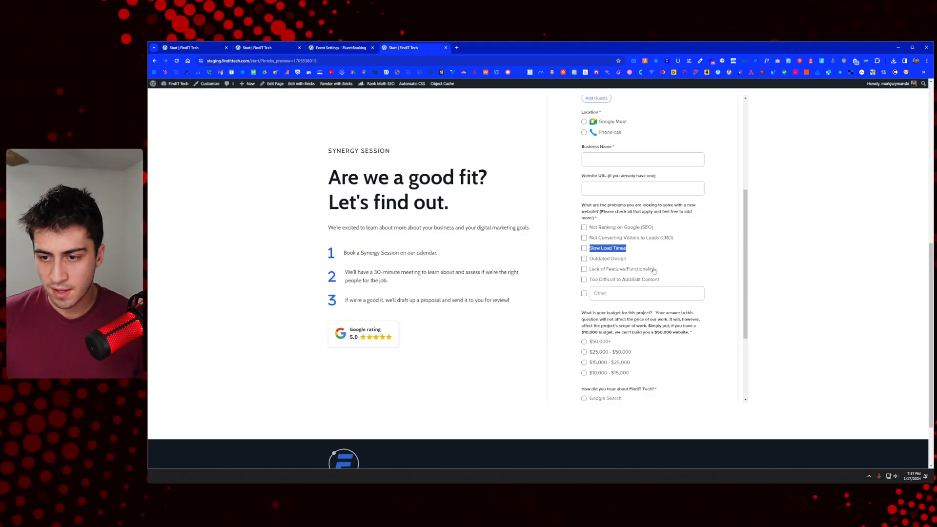
click(615, 293)
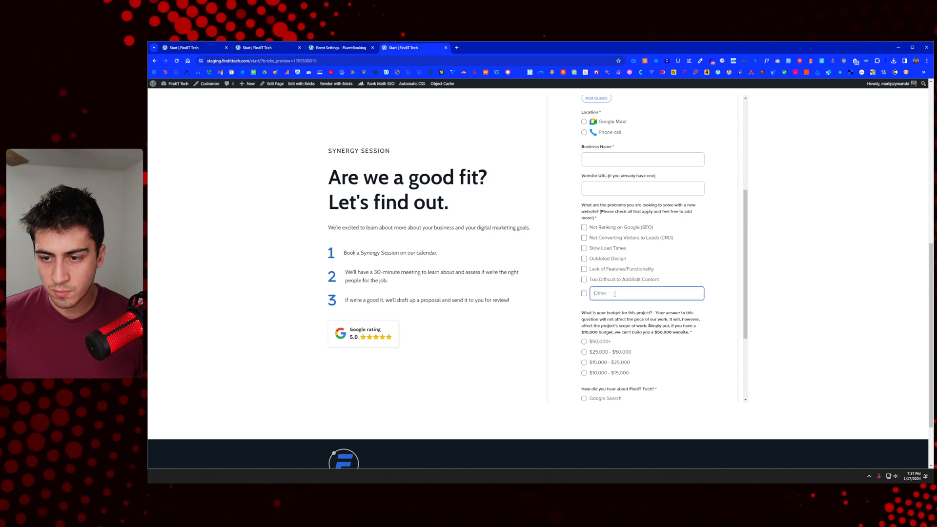
click(584, 294)
click(622, 295)
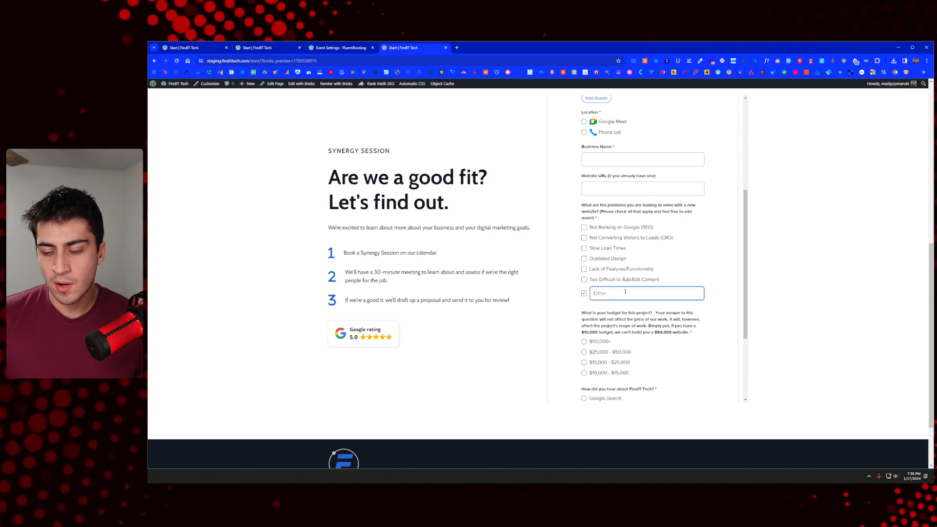
drag(671, 281, 589, 280)
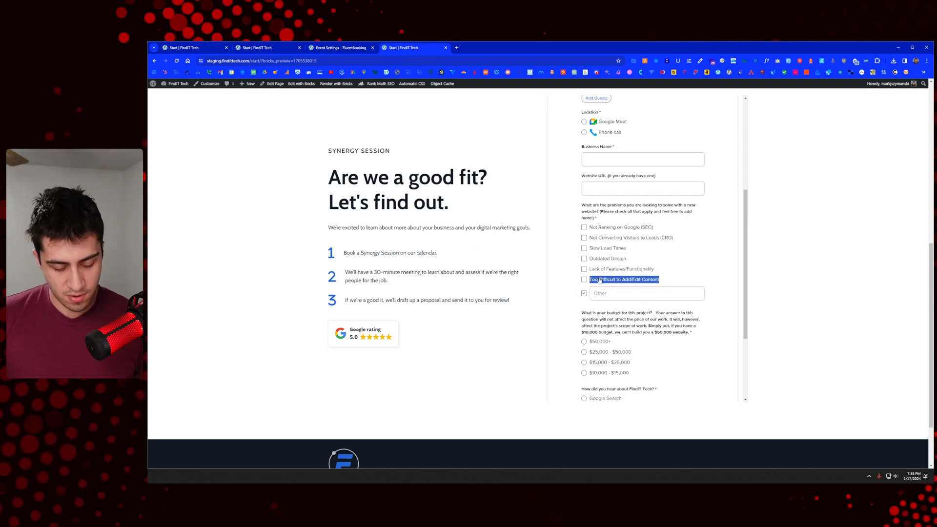
click(343, 48)
click(502, 248)
key(ctrl+v)
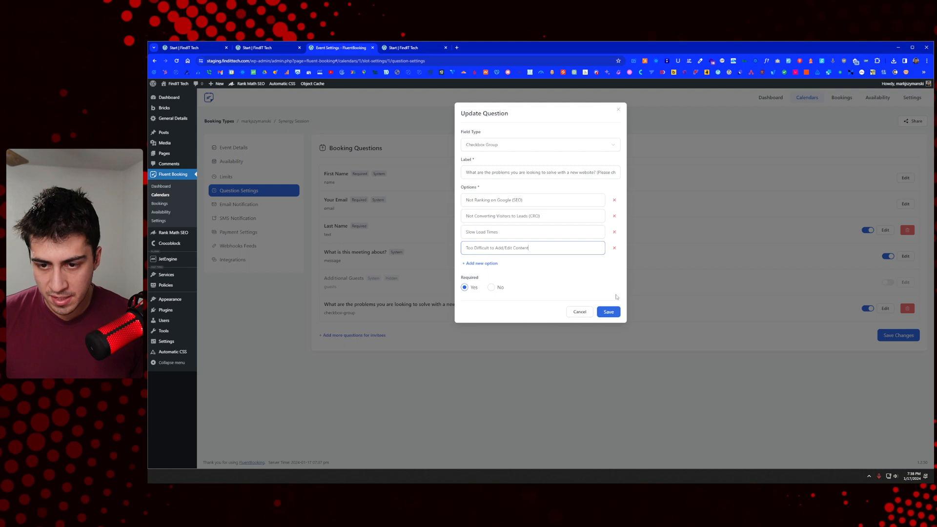
click(609, 313)
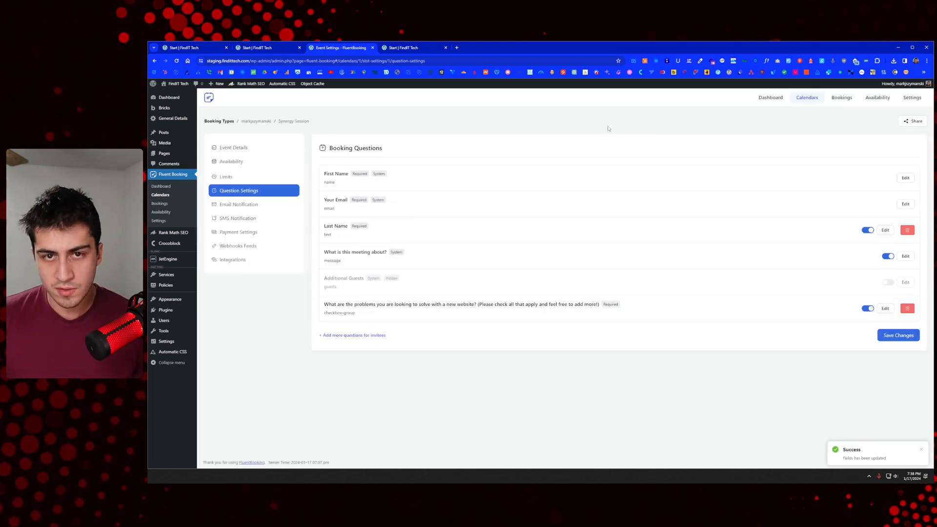
Step: Reload the booking page preview to show the updated form
click(416, 49)
scroll(485, 144, up, 10)
right_click(495, 160)
click(523, 185)
Step: Preview the booking details form for Thu 18 at 02:00 PM, then return to event settings
click(698, 252)
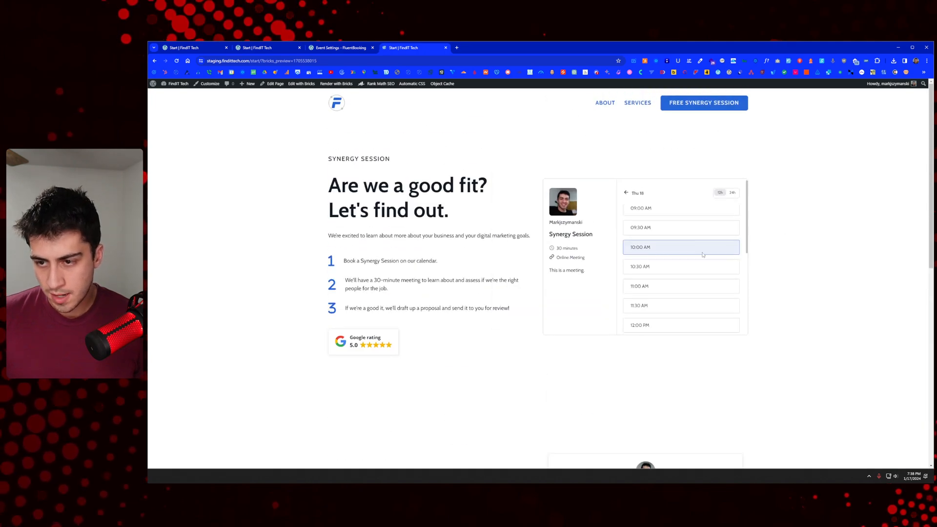
scroll(702, 250, down, 3)
scroll(702, 251, up, 2)
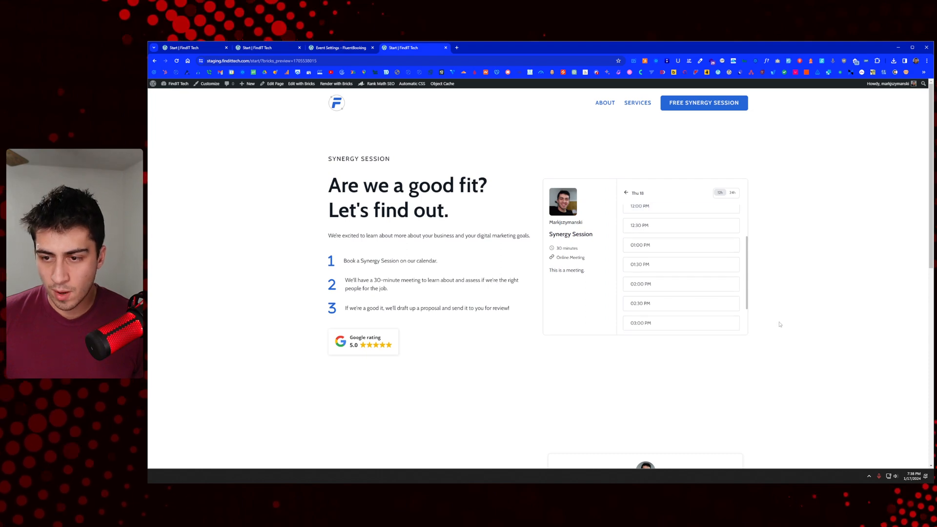
click(694, 279)
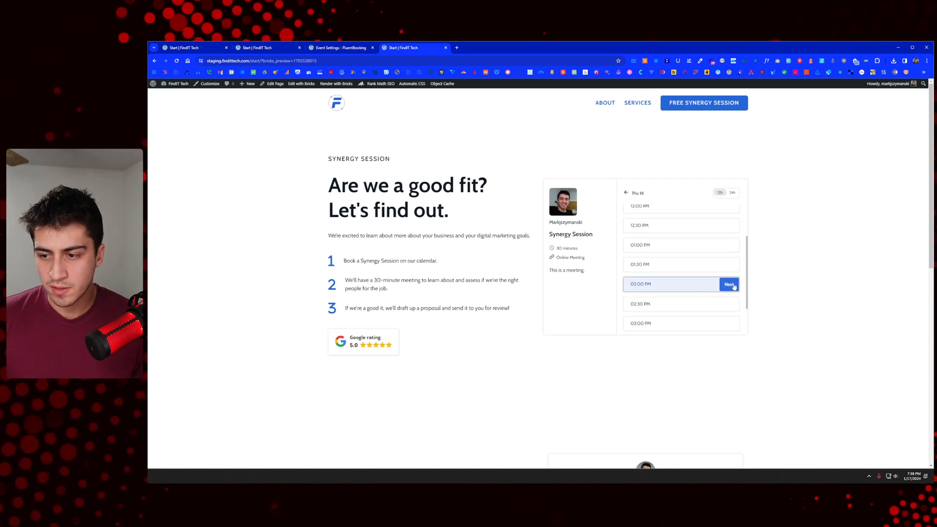
click(735, 284)
scroll(698, 281, down, 2)
scroll(698, 281, up, 2)
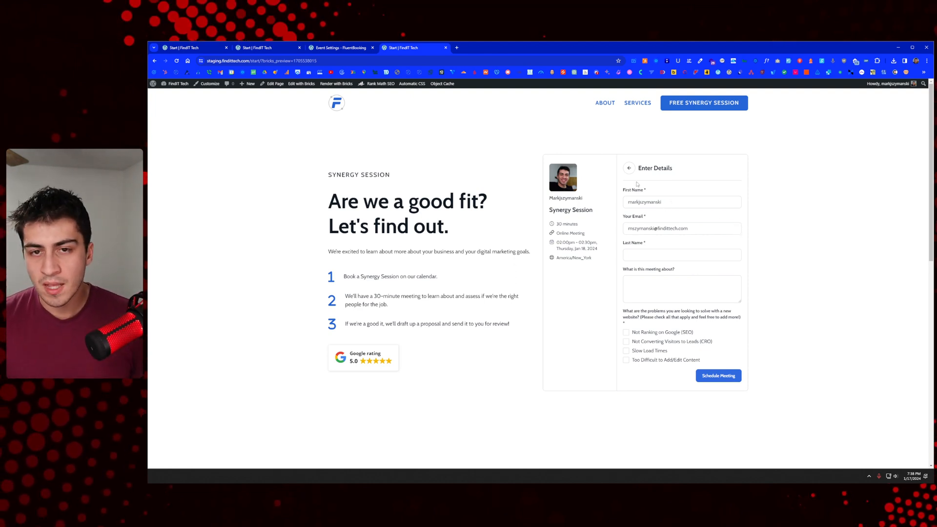
key(ctrl+shift+Tab)
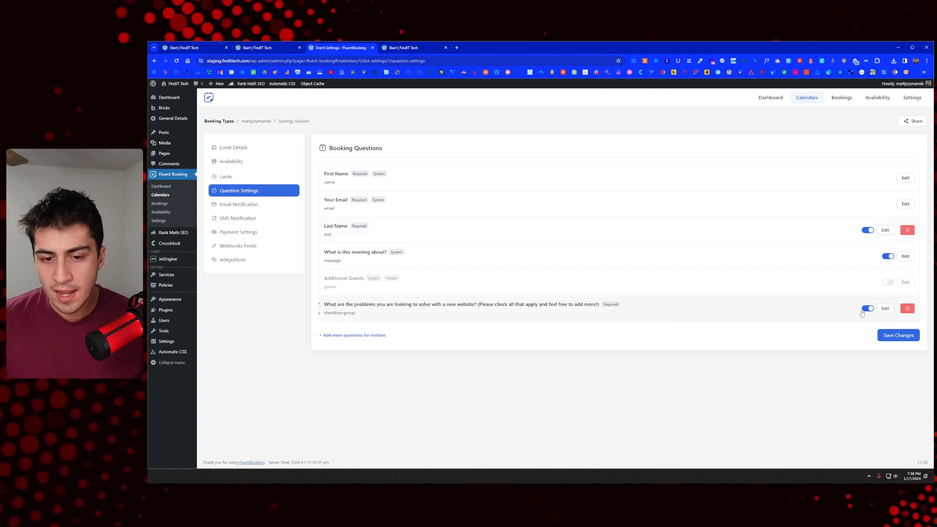
Step: Start a new booking question and compare the builder, new preview and old Calendly form
click(355, 335)
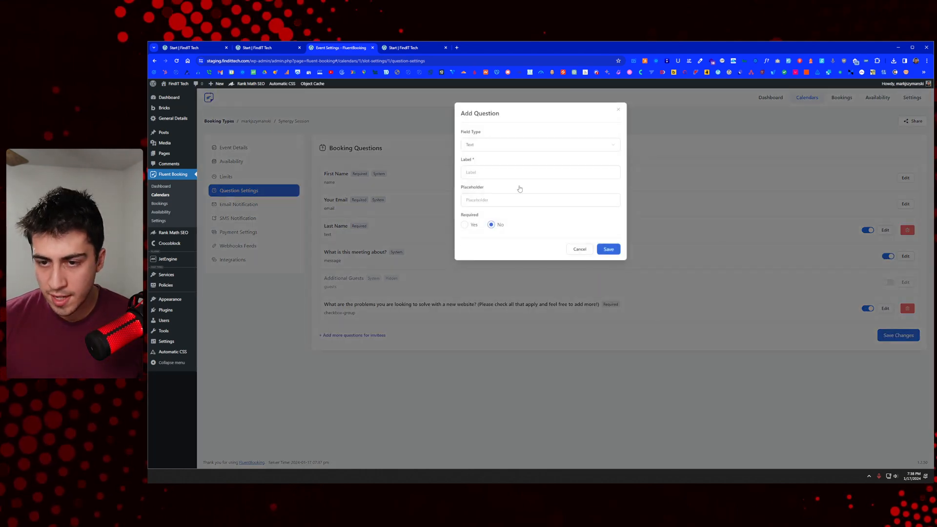
click(279, 47)
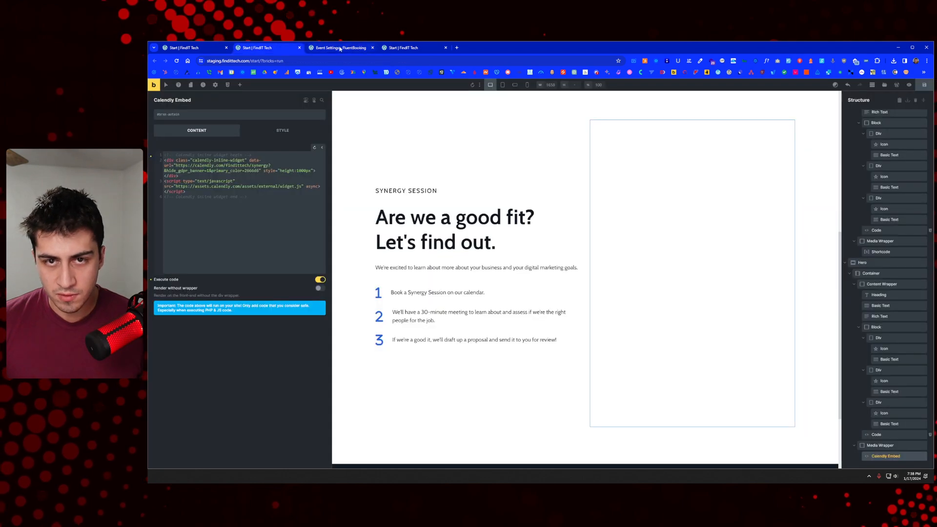
click(384, 48)
click(182, 47)
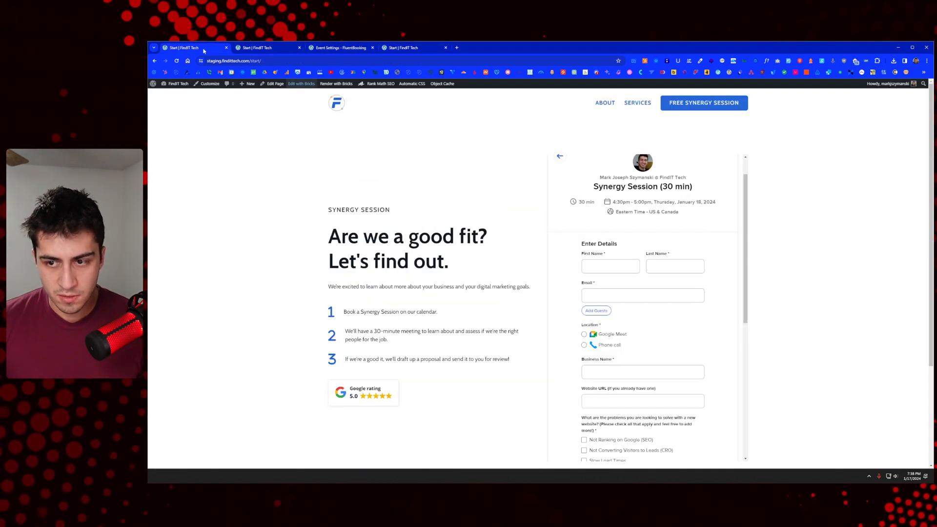
click(410, 47)
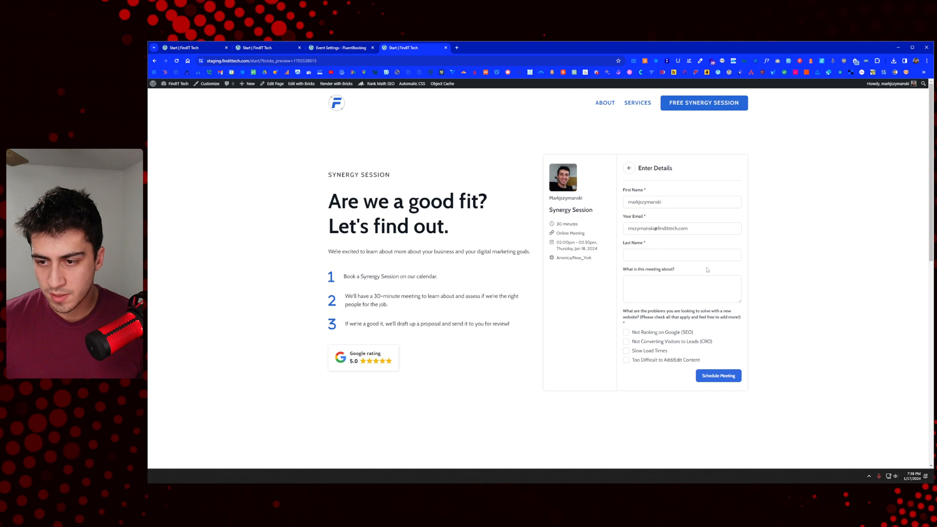
scroll(677, 255, down, 3)
scroll(678, 256, up, 2)
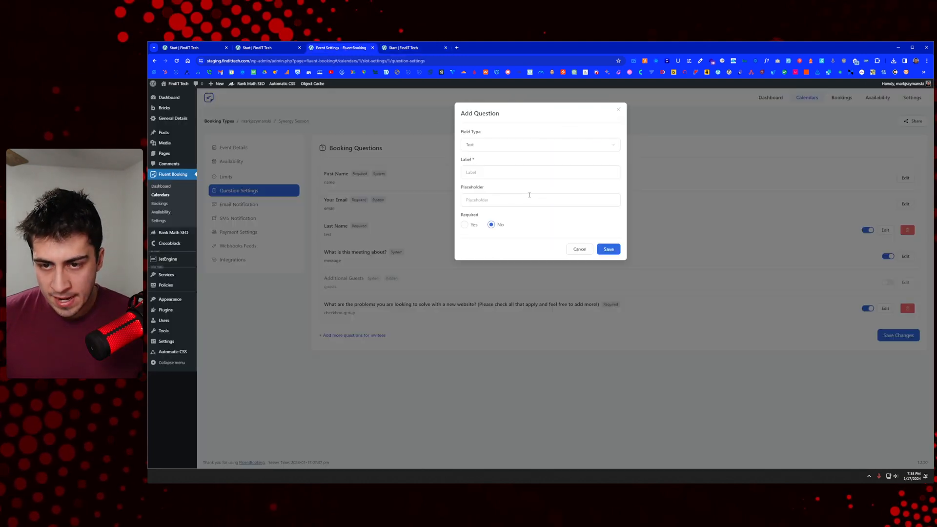
Step: Select the budget question wording on the old Calendly form and return to the new question
click(289, 50)
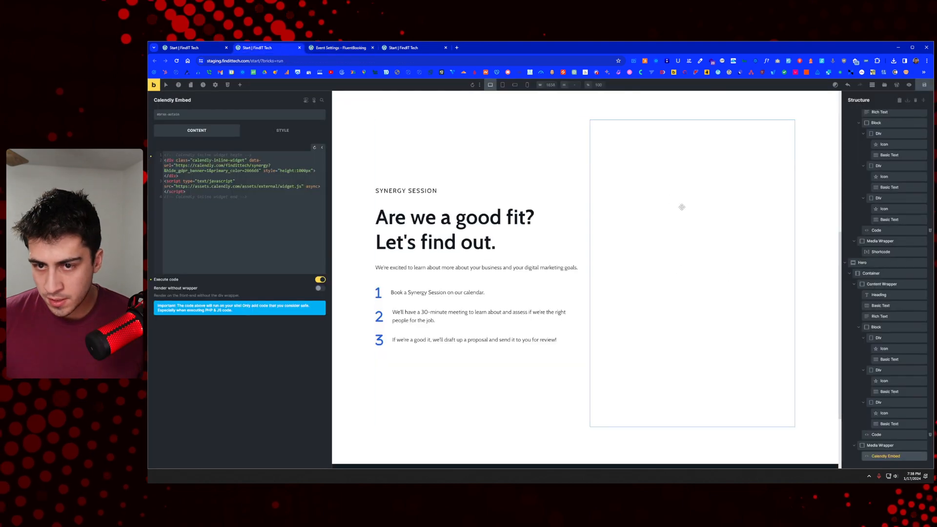
scroll(678, 207, up, 3)
click(214, 46)
scroll(682, 283, down, 6)
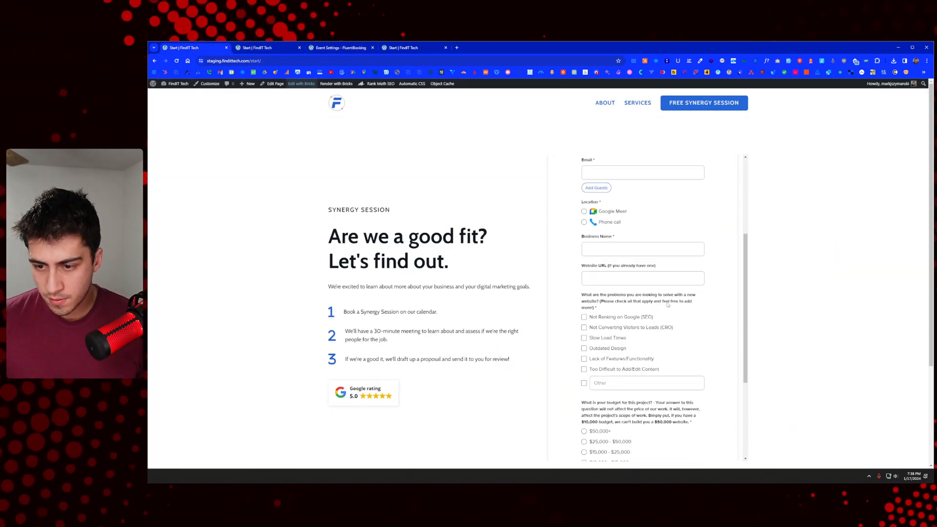
drag(695, 276, 583, 253)
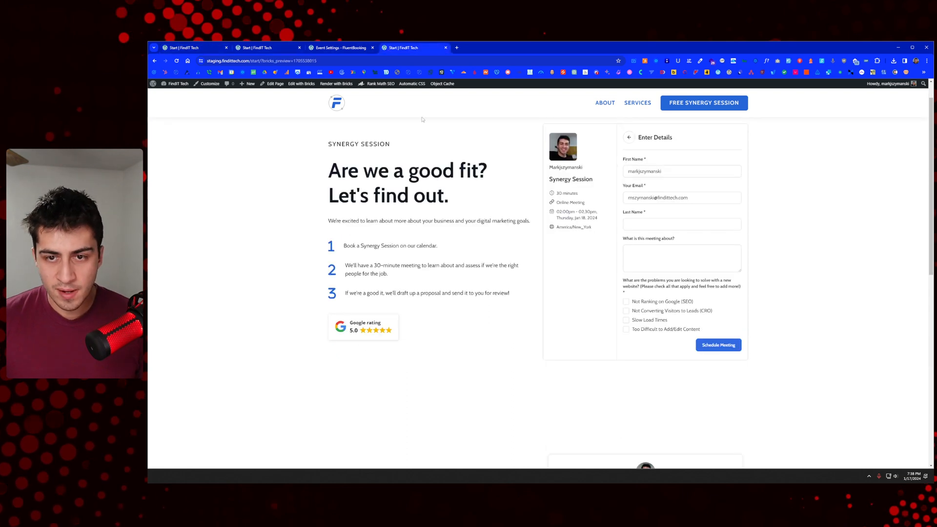
click(368, 48)
click(494, 146)
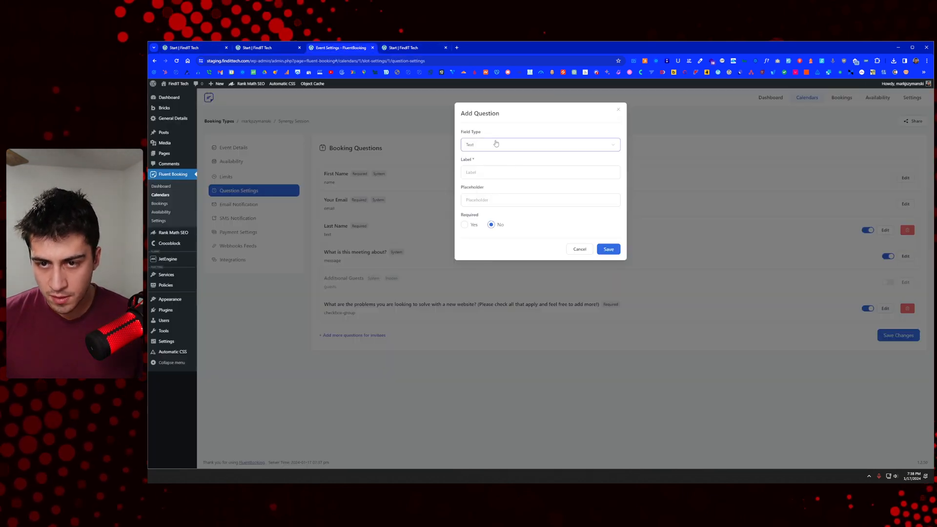
Step: Save a required Textarea question labelled with the pasted budget question, trailing asterisk removed
click(500, 184)
click(494, 146)
scroll(498, 205, down, 1)
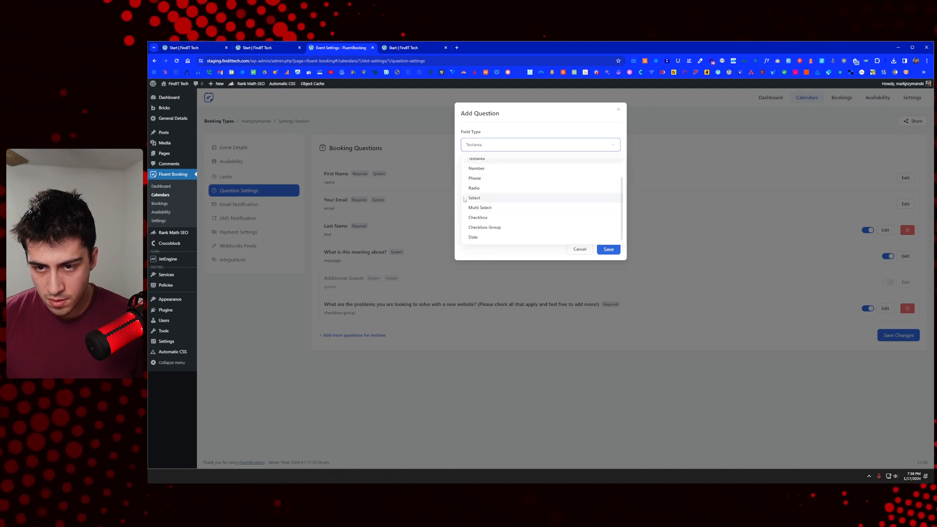
click(461, 200)
click(542, 174)
key(ctrl+v)
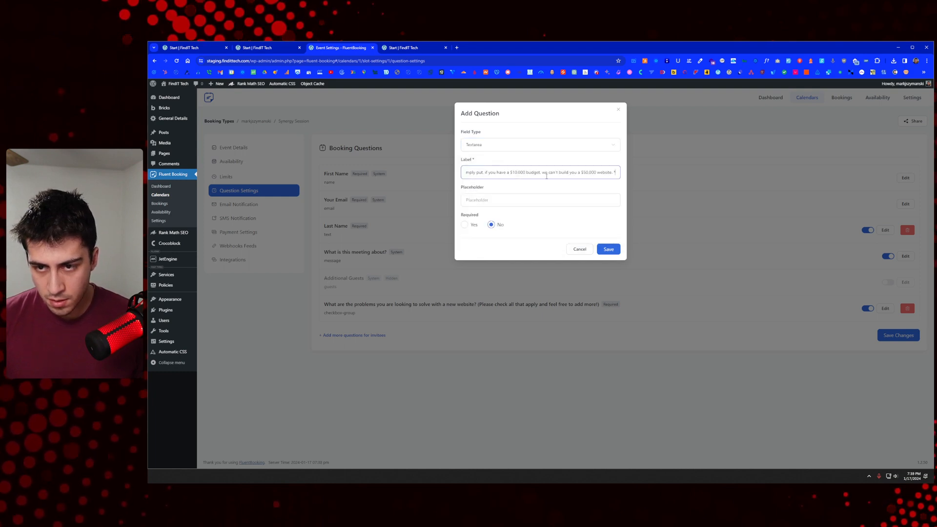
key(BackSpace)
key(BackSpace)
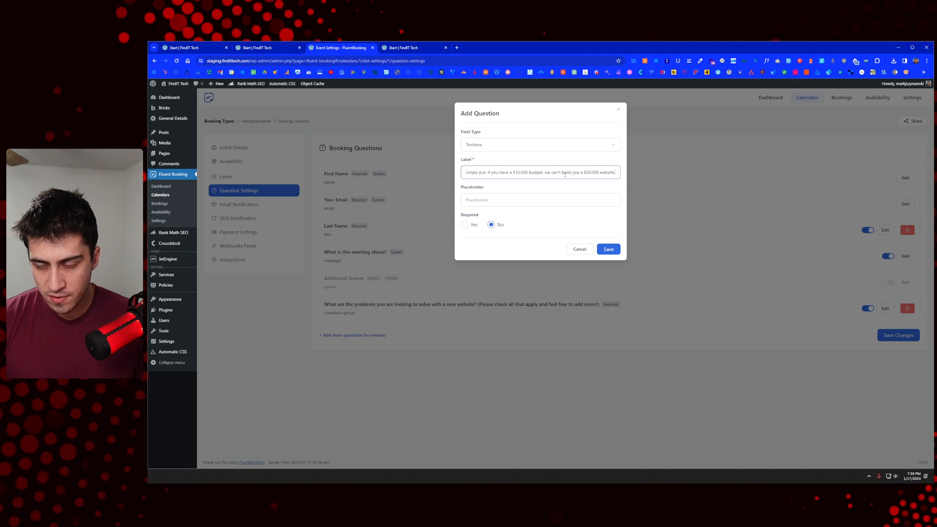
key(Home)
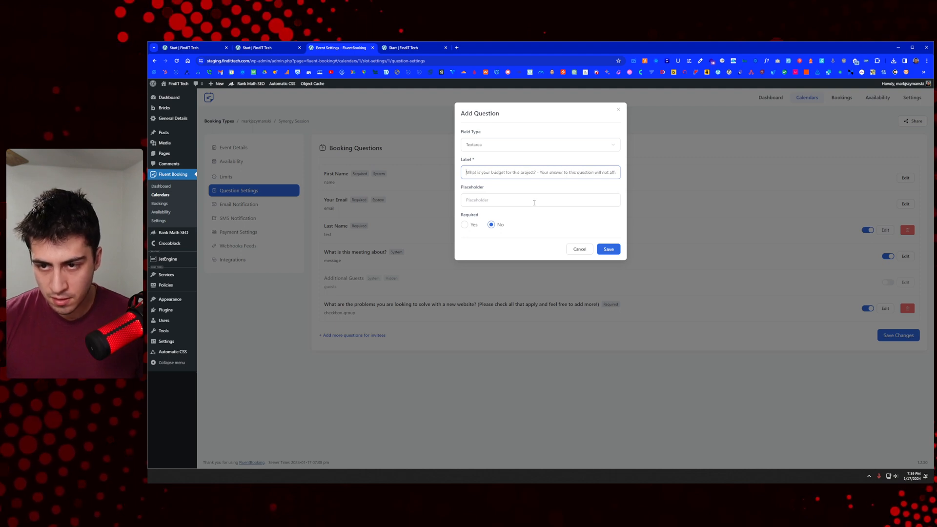
click(533, 201)
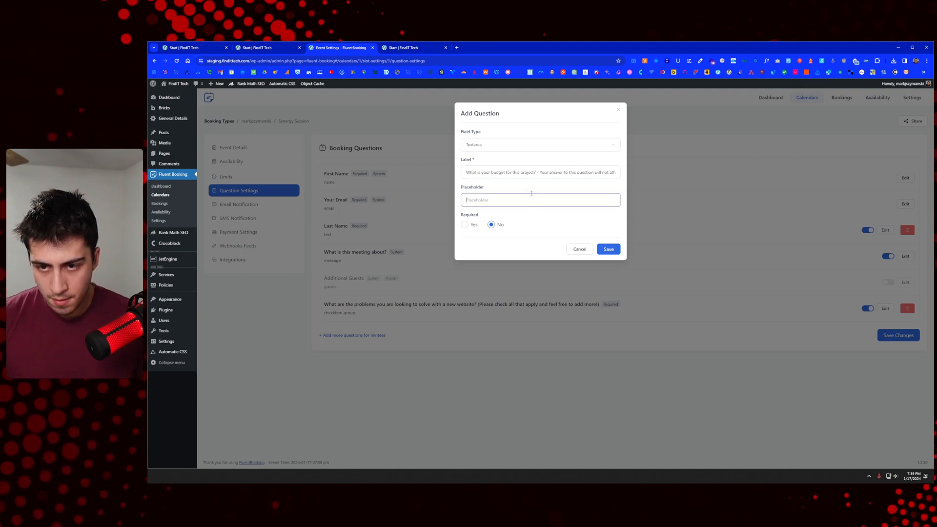
click(473, 226)
click(617, 254)
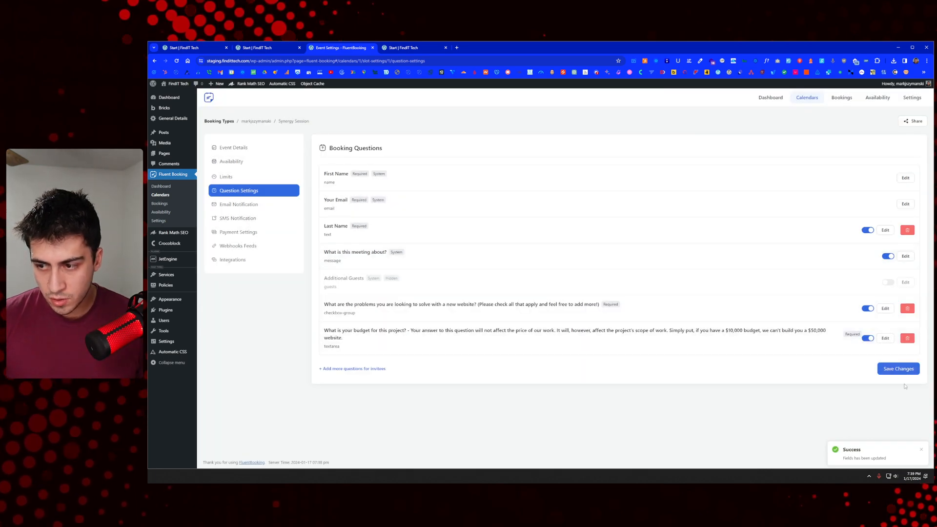
click(366, 370)
Step: Cancel the pending new question and reload the live booking form preview
click(264, 49)
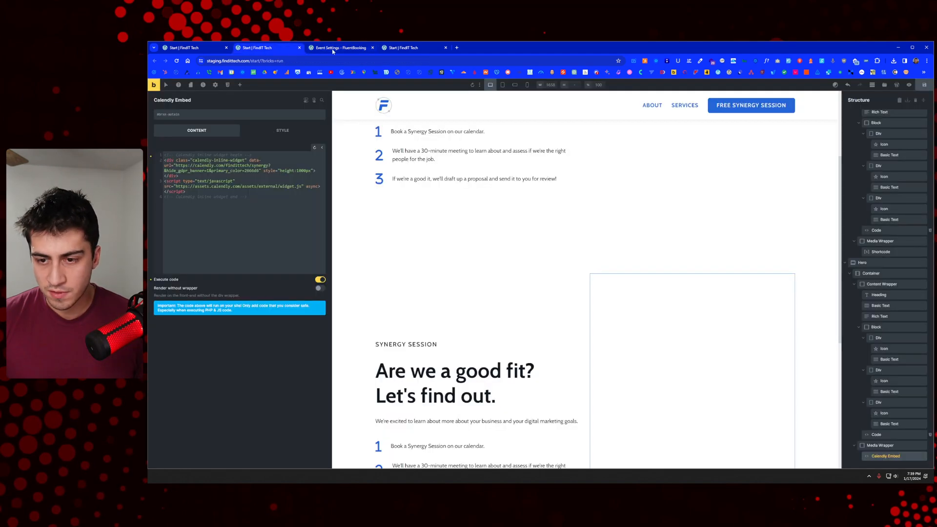
click(420, 48)
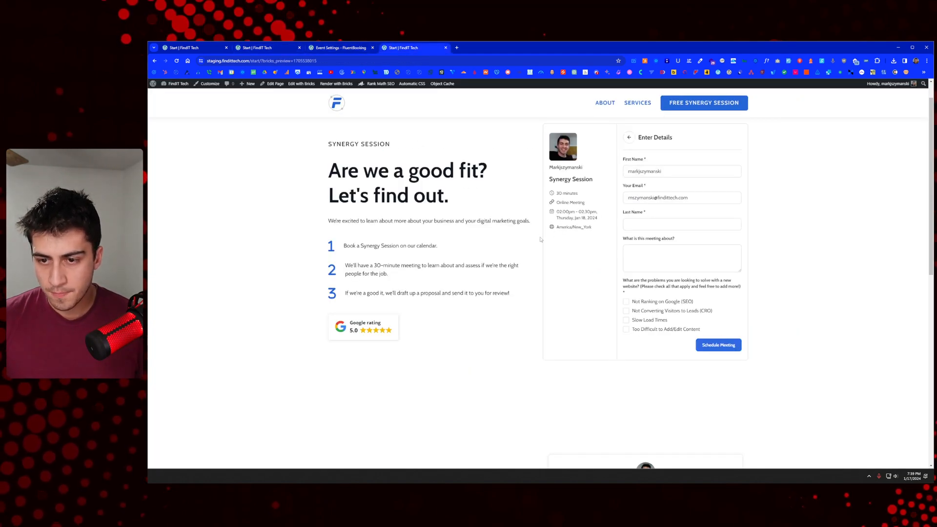
click(343, 47)
click(581, 249)
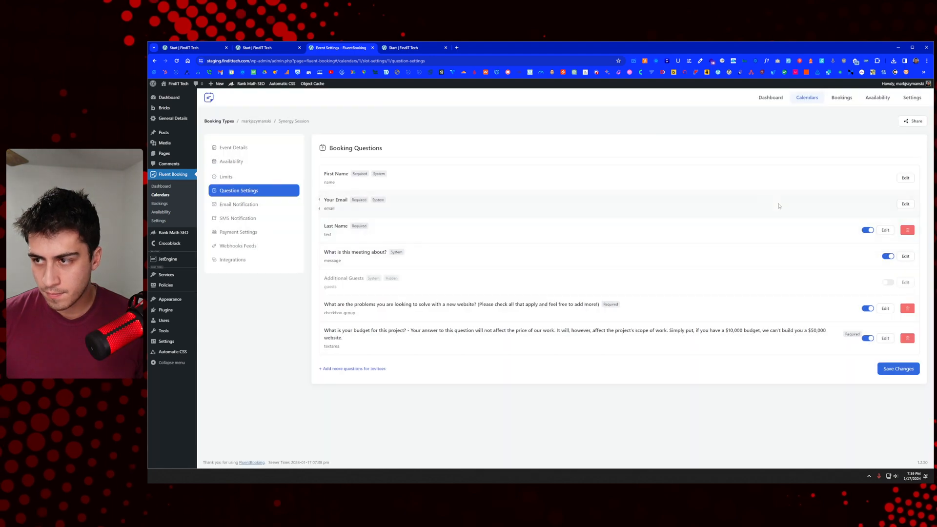
click(415, 47)
right_click(470, 135)
click(511, 163)
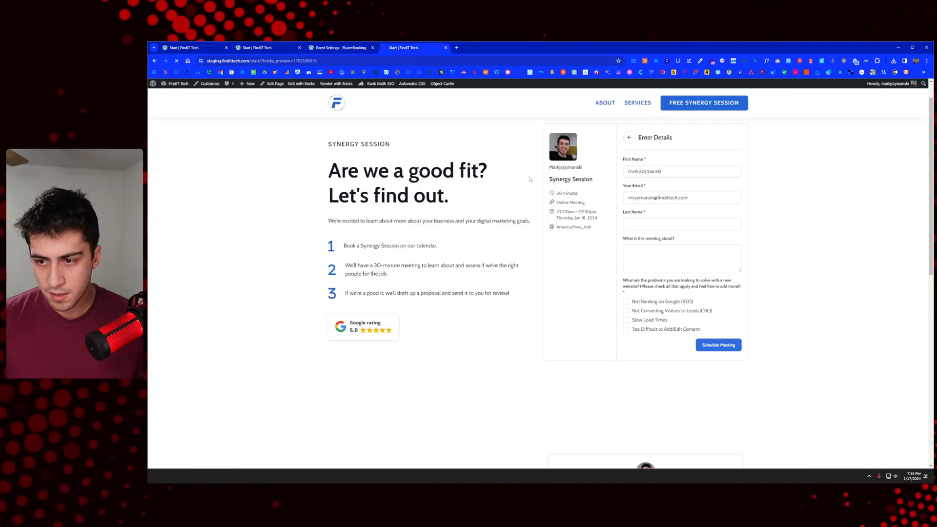
Step: View the booking details form for Thu 25 at 10:30 AM, then return to booking questions
click(699, 237)
click(712, 240)
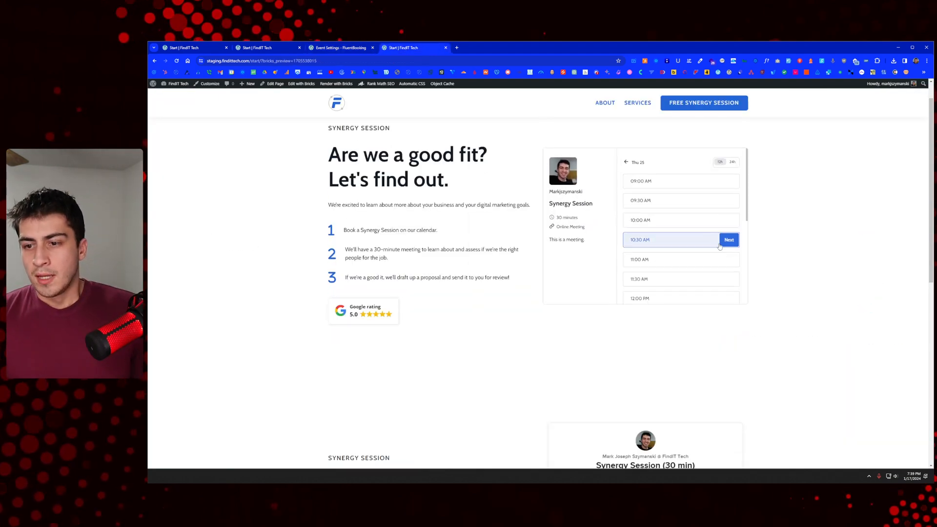
click(729, 240)
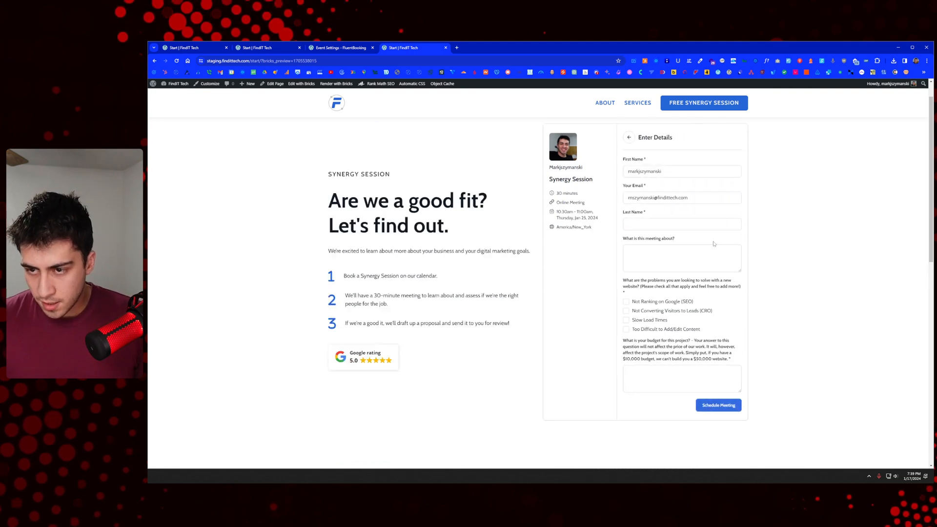
scroll(710, 242, down, 1)
scroll(698, 237, up, 1)
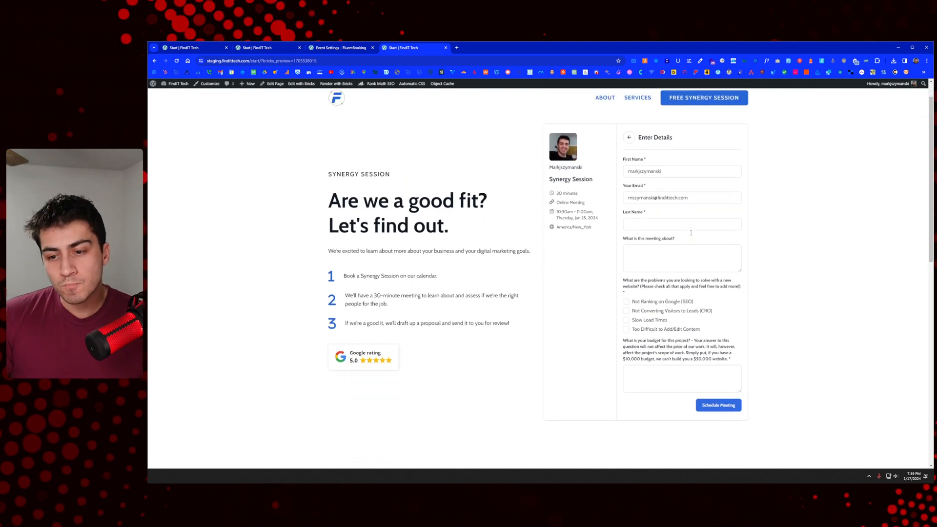
scroll(690, 230, up, 1)
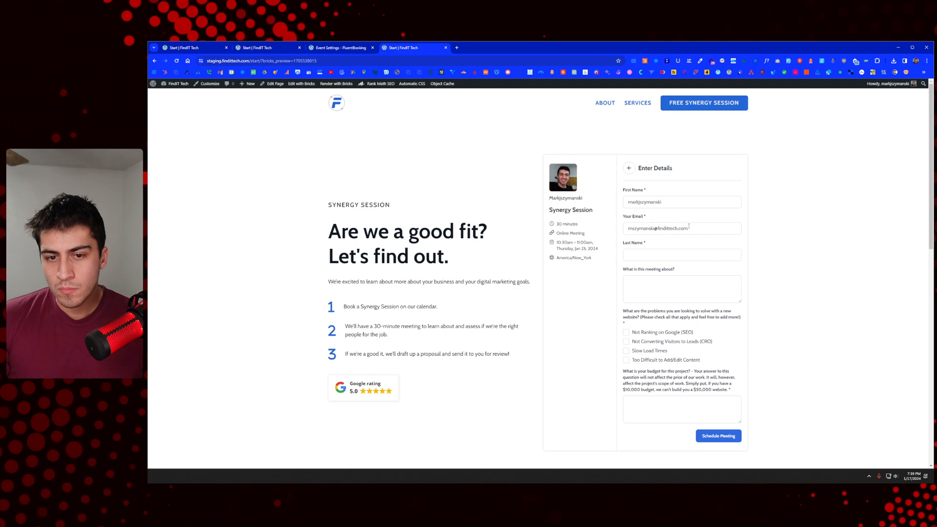
scroll(686, 223, down, 3)
scroll(537, 171, up, 3)
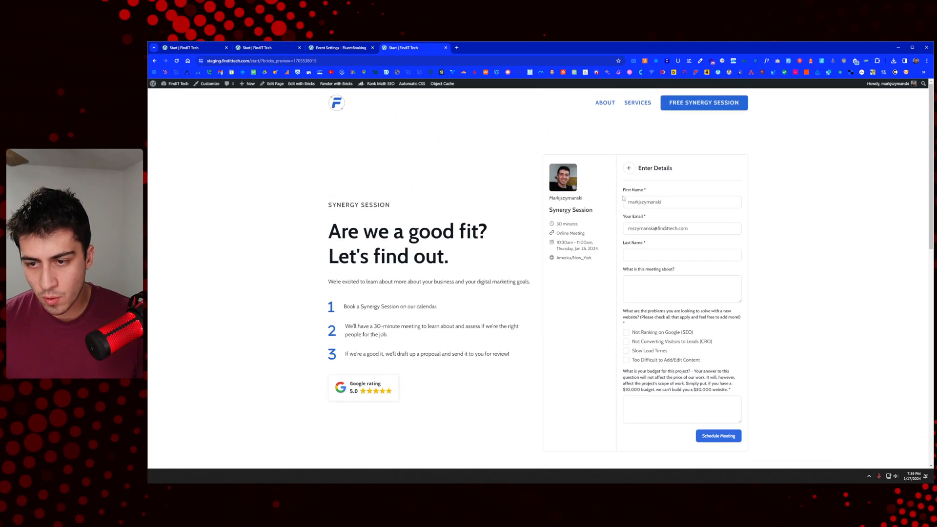
click(355, 48)
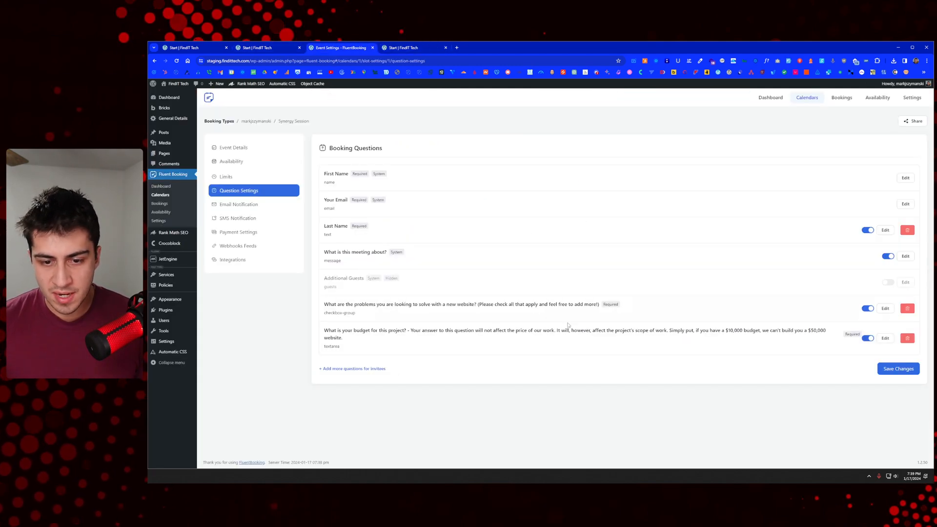
Step: Add another budget question as a multi-line Textarea field and save it
click(377, 368)
click(499, 145)
scroll(511, 224, down, 2)
scroll(510, 222, up, 2)
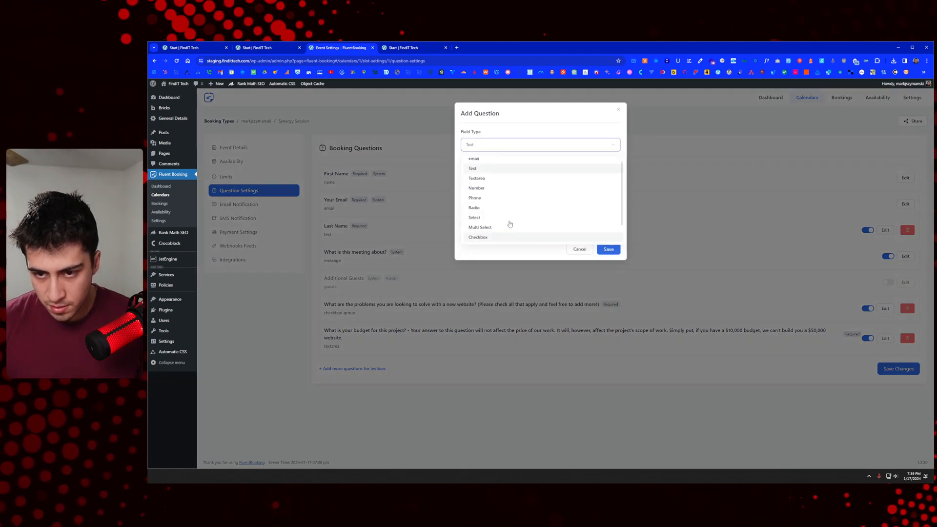
click(497, 180)
click(494, 176)
text(What is your budget for this project? - Your answer to this question will not affect the price of our work. It will, however, affect the project's scope of work. Simply put, if you have a $10,000 budget, we can't build you a $50,000 website.)
click(606, 249)
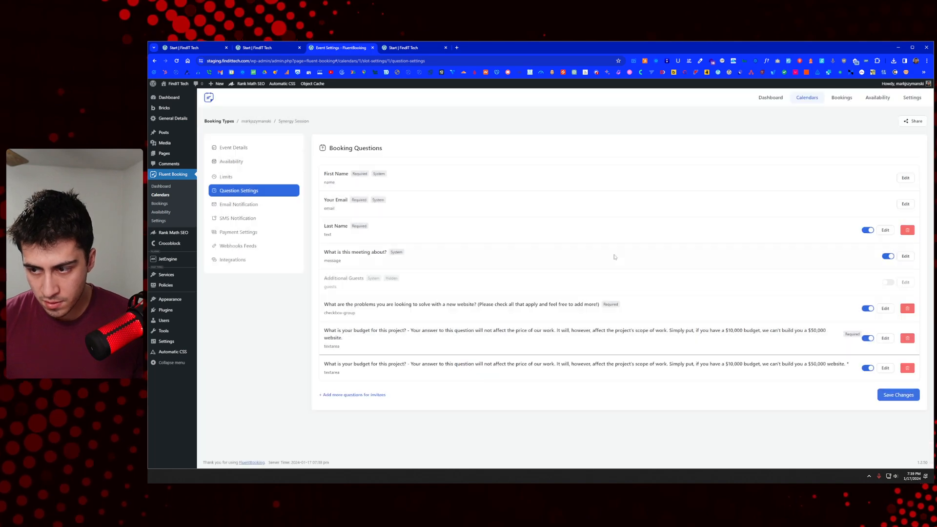
Step: Add three more single-line Text copies of the budget question
click(370, 395)
click(490, 172)
text(What is your budget for this project? - Your answer to this question will not affect the price of our work. It will, however, affect the project's scope of work. Simply put, if you have a $10,000 budget, we can't build you a $50,000 website. *)
click(608, 250)
click(354, 421)
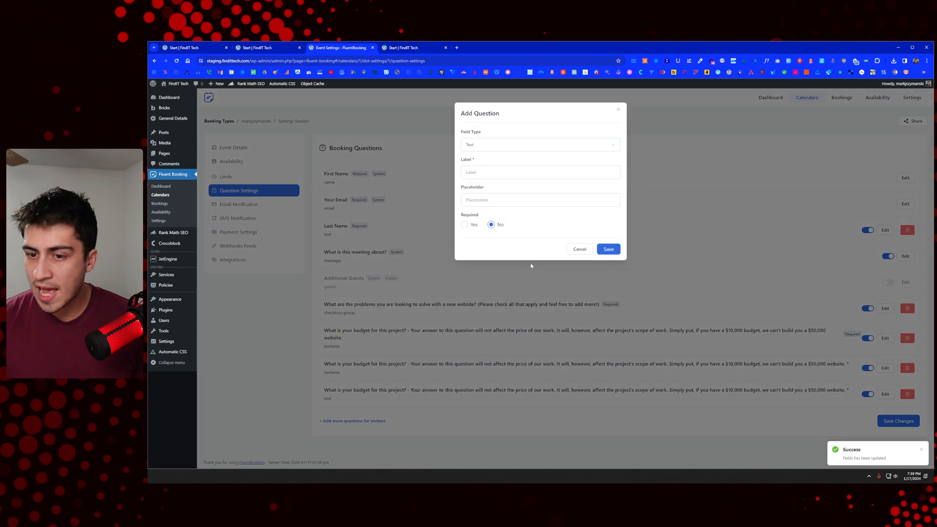
click(509, 173)
text(What is your budget for this project? - Your answer to this question will not affect the price of our work. It will, however, affect the project's scope of work. Simply put, if you have a $10,000 budget, we can't build you a $50,000 website. *)
click(608, 250)
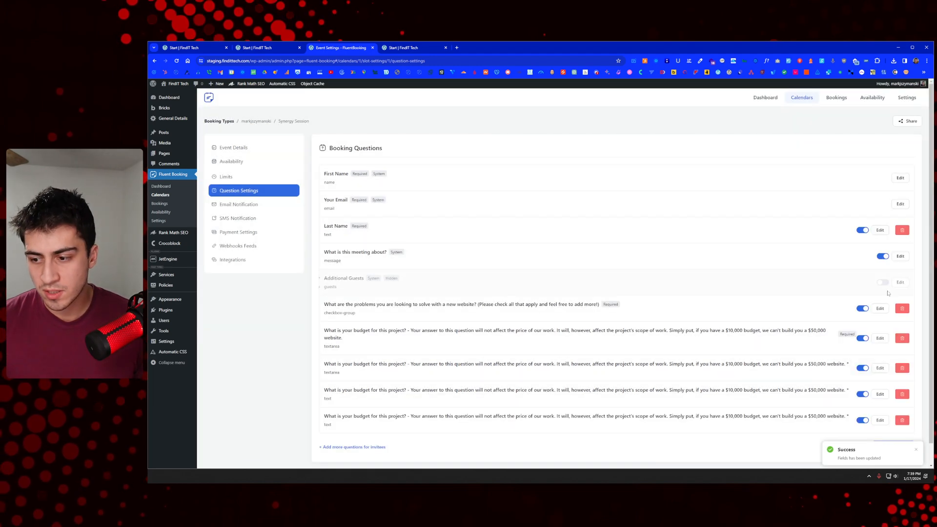
click(371, 447)
click(516, 173)
text(What is your budget for this project? - Your answer to this question will not affect the price of our work. It will, however, affect the project's scope of work. Simply put, if you have a $10,000 budget, we can't build you a $50,000 website. *)
click(609, 250)
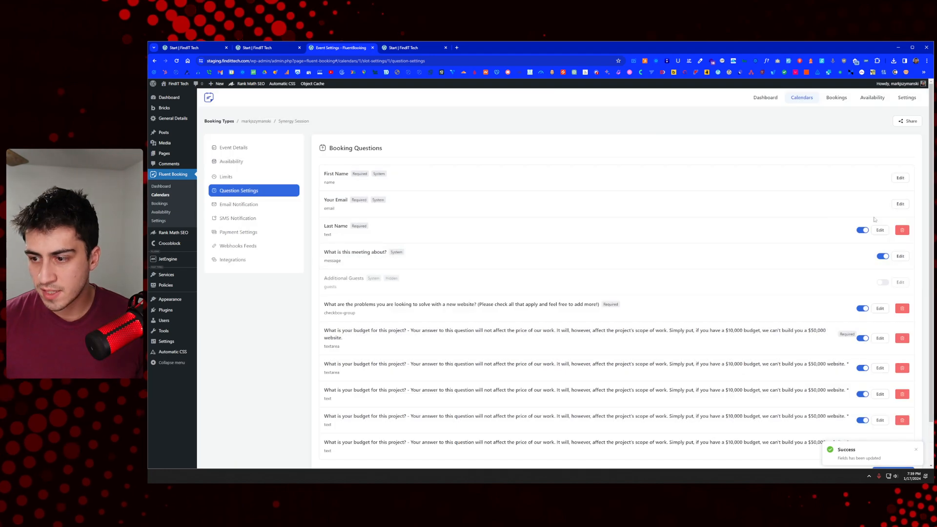
Step: Reload the preview and open the booking details form for Fri 19 at 10:00 AM
click(404, 46)
right_click(423, 125)
click(439, 147)
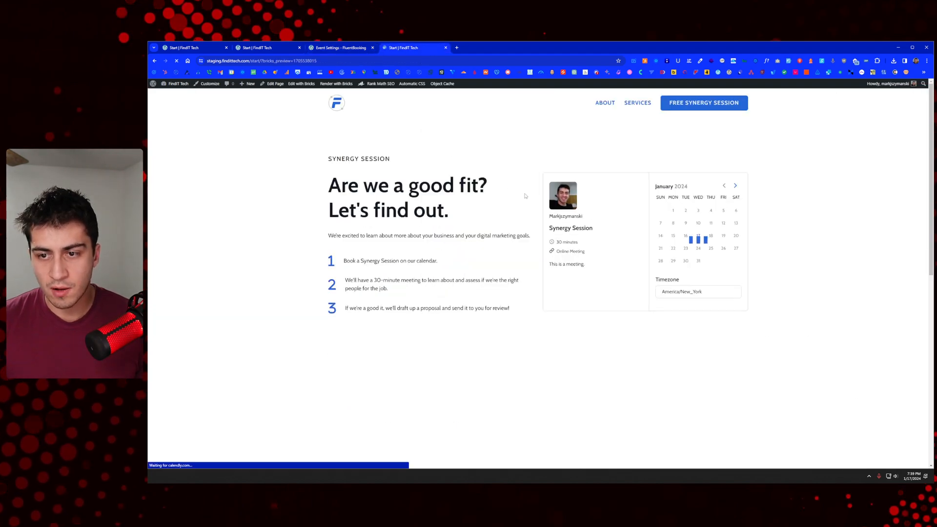
click(714, 252)
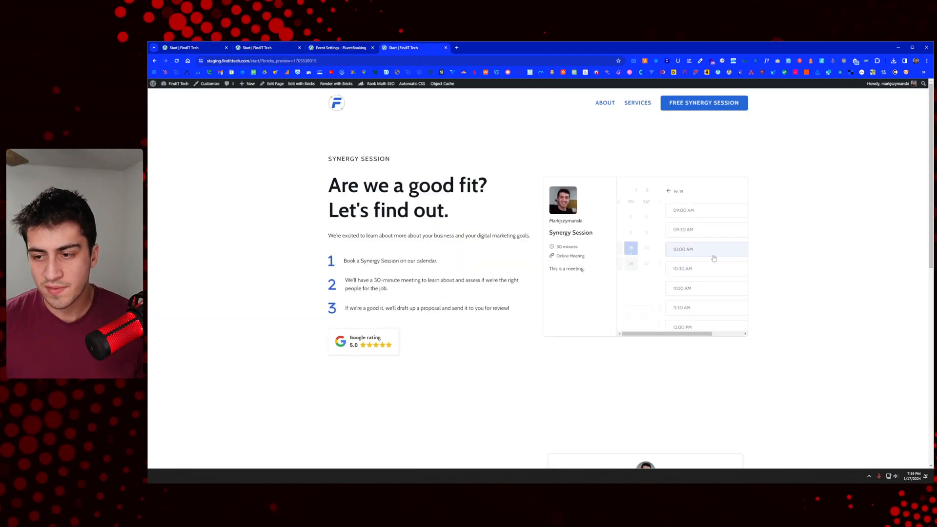
click(707, 256)
click(729, 251)
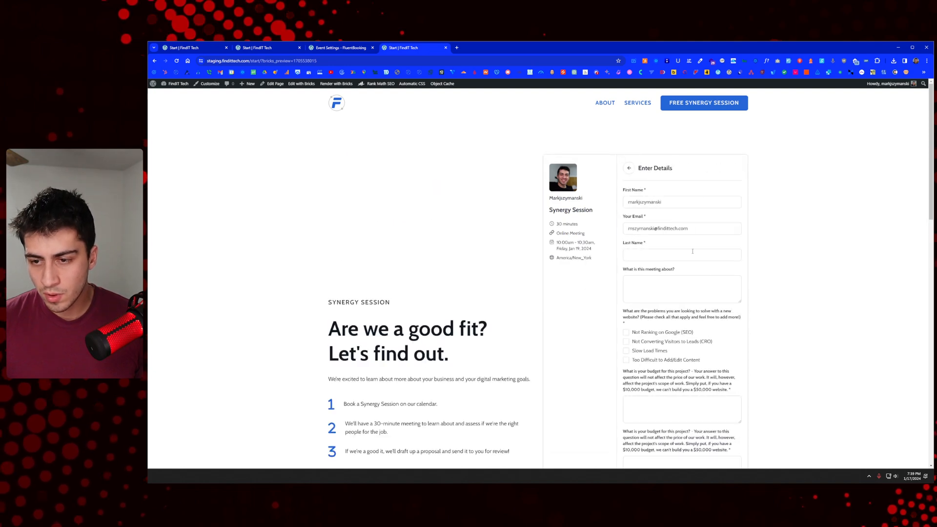
Step: Scroll the Enter Details form to the Schedule Meeting button and back, checking the problem checklist and budget questions
scroll(692, 251, down, 10)
scroll(696, 239, up, 12)
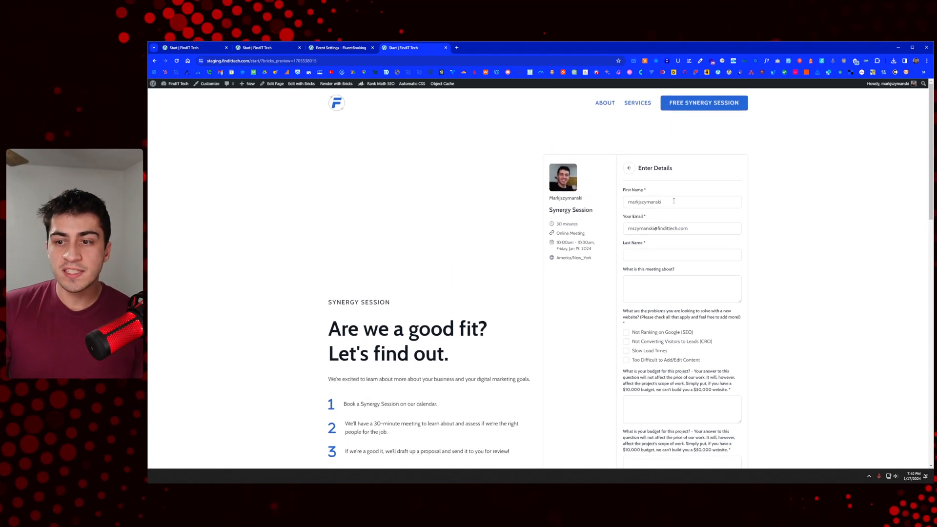
scroll(677, 200, down, 6)
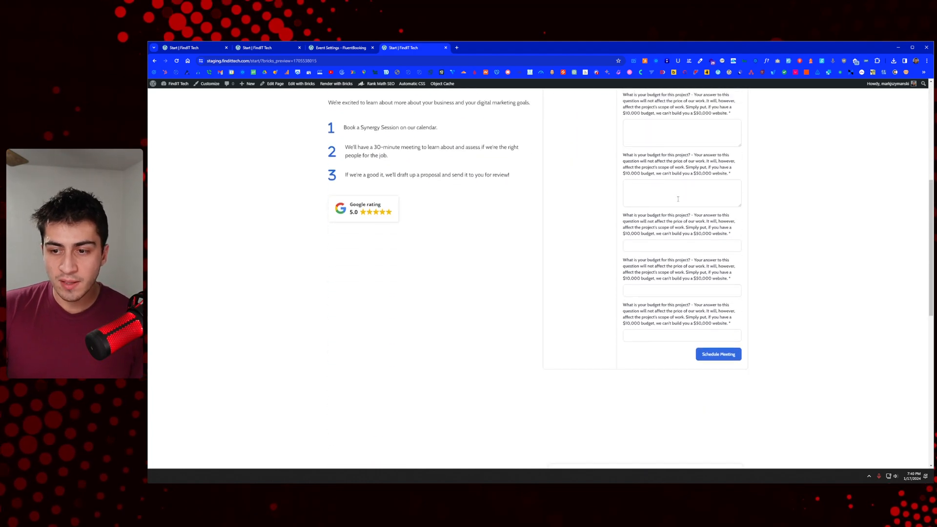
scroll(696, 206, up, 5)
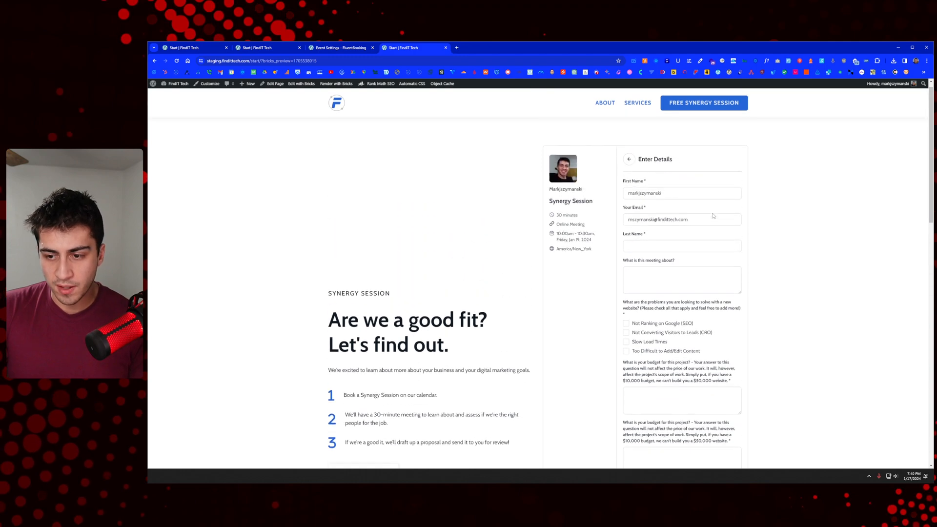
scroll(713, 215, up, 2)
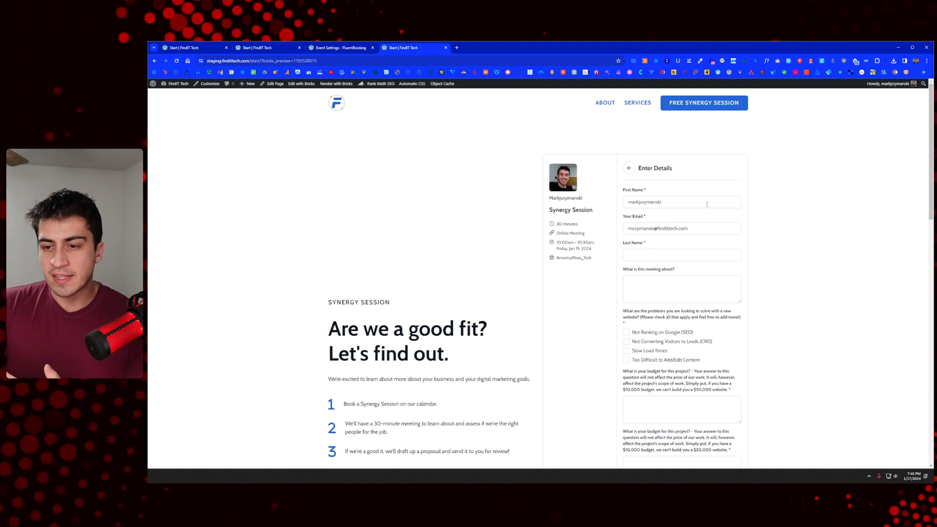
scroll(707, 203, down, 7)
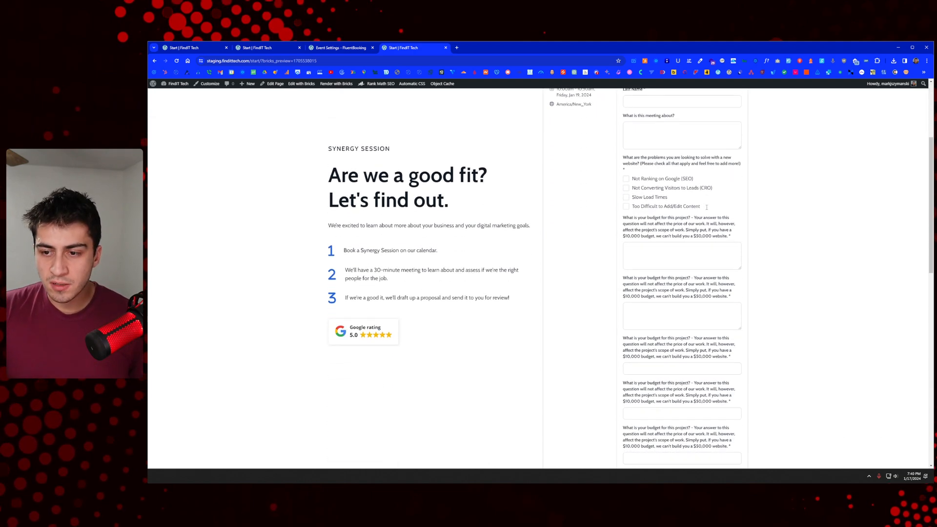
scroll(707, 209, up, 6)
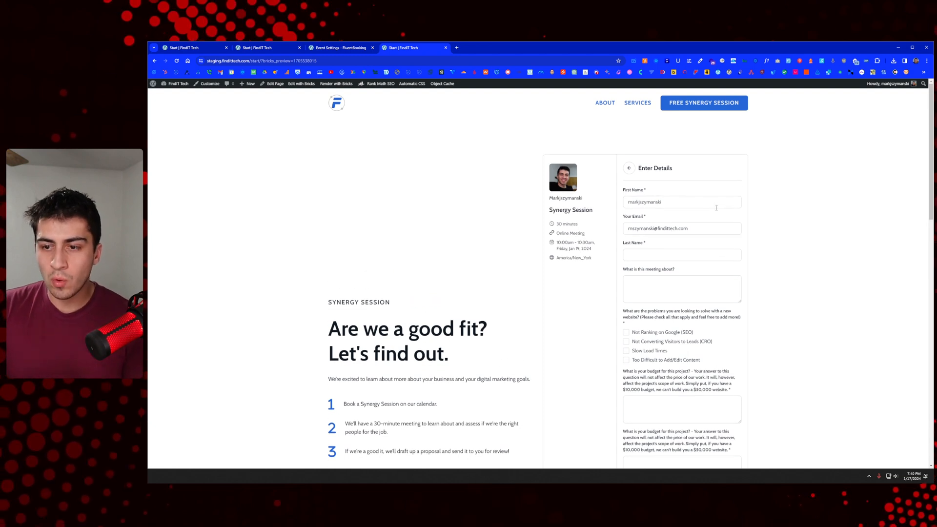
scroll(717, 208, down, 4)
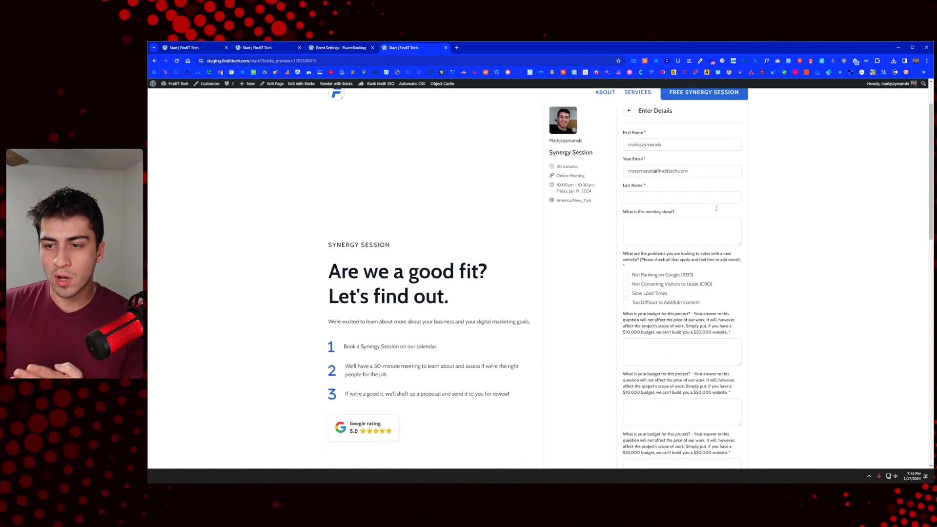
scroll(716, 208, down, 2)
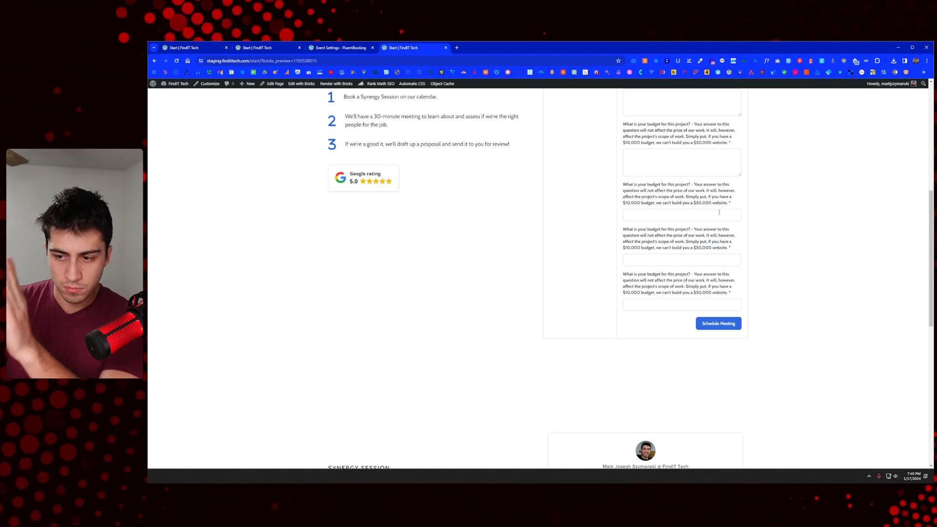
scroll(718, 209, up, 6)
scroll(718, 212, down, 7)
scroll(703, 215, up, 6)
scroll(687, 220, up, 1)
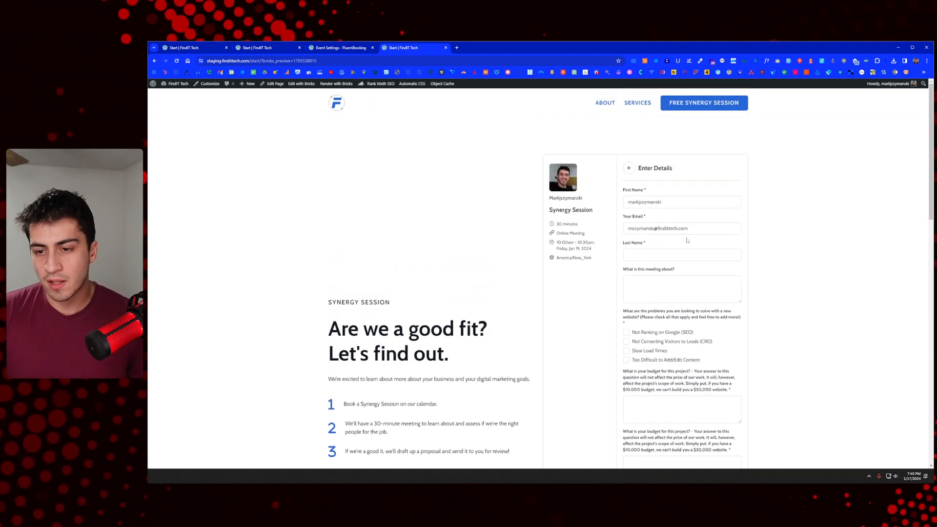
scroll(688, 240, down, 1)
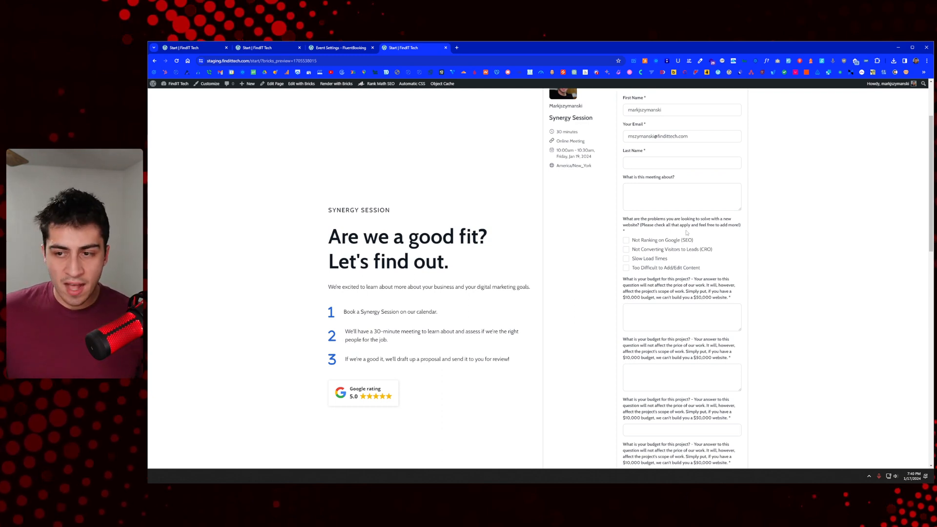
scroll(686, 233, up, 2)
scroll(686, 231, down, 1)
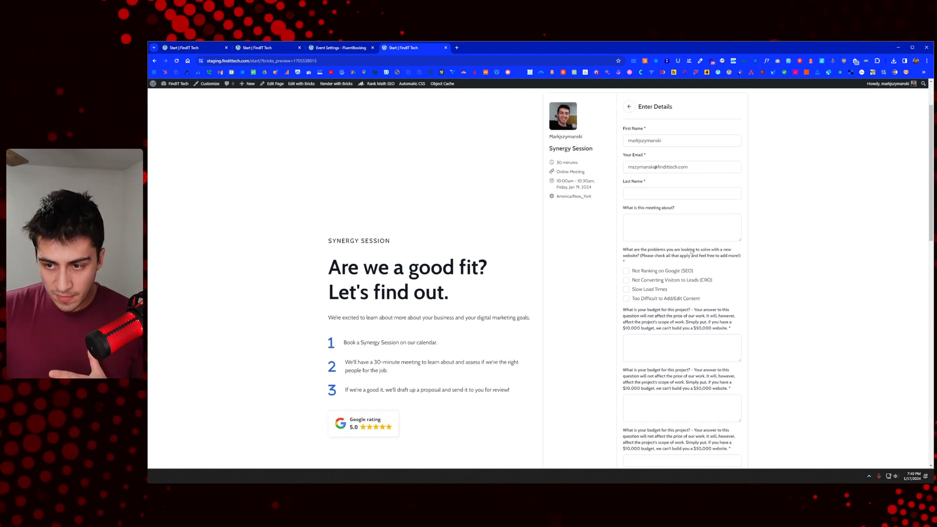
scroll(683, 215, down, 3)
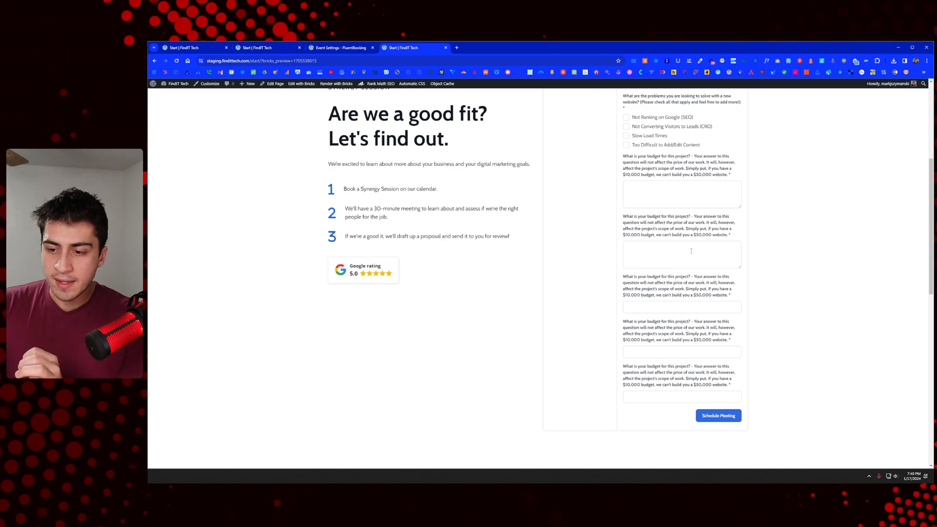
scroll(690, 246, up, 4)
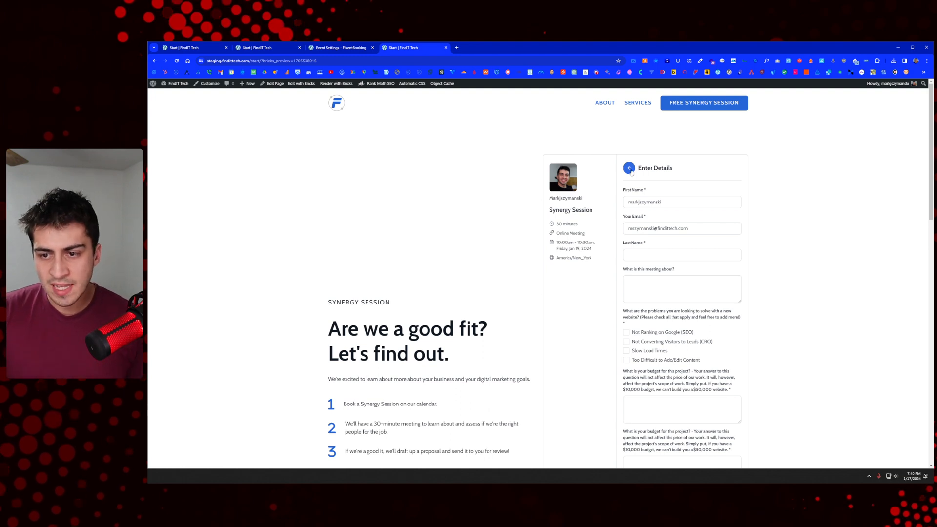
Step: Go back to the calendar and pick January 25 at 4:30pm in the second booking widget
click(629, 169)
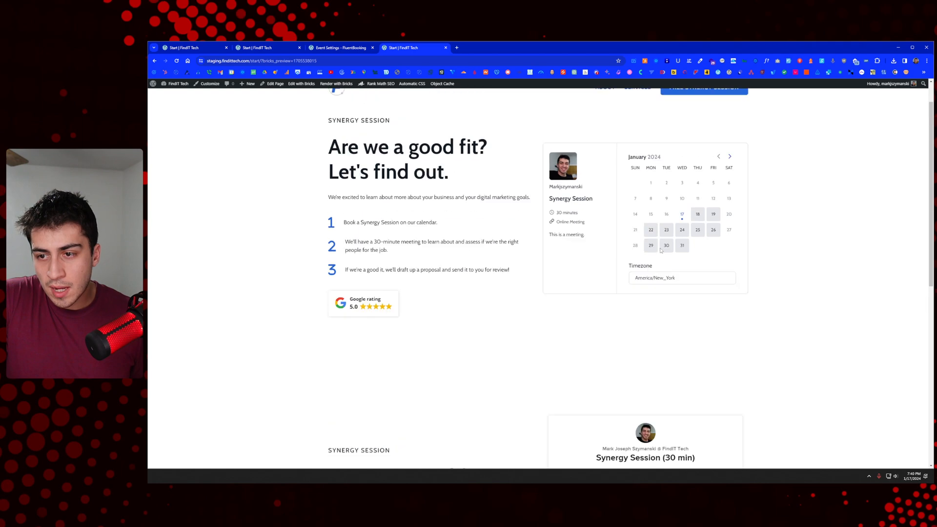
scroll(678, 336, down, 5)
click(662, 369)
click(700, 333)
click(717, 334)
Step: Look over the booking details form, then return to the Synergy Session event settings
scroll(703, 311, down, 5)
scroll(690, 309, up, 5)
scroll(684, 311, down, 7)
scroll(683, 311, up, 7)
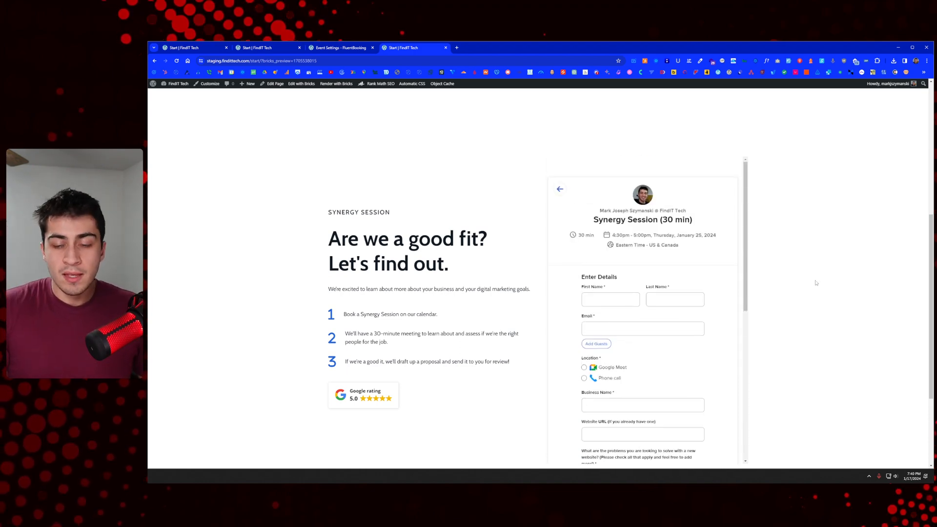
click(310, 47)
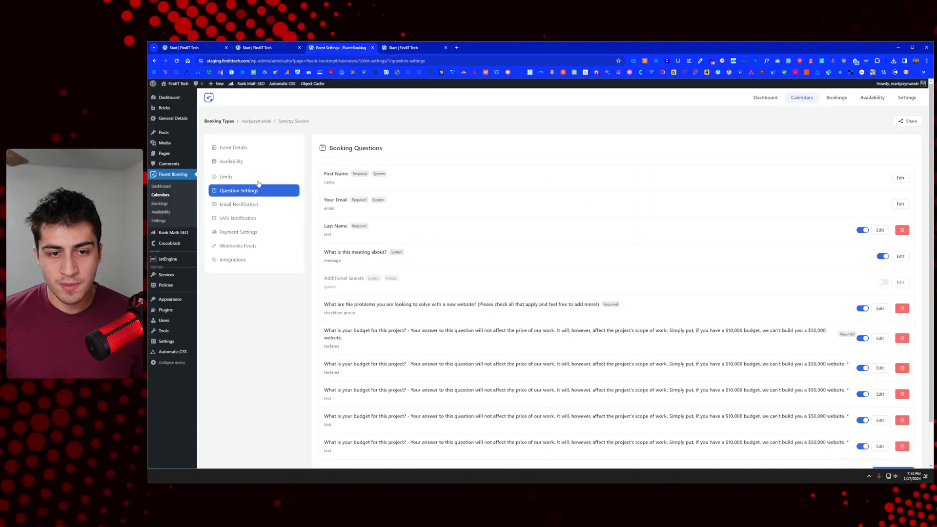
Step: Show Synergy Session availability: 60 future days, Monday–Friday 09:00–17:00, America/New_York
click(232, 148)
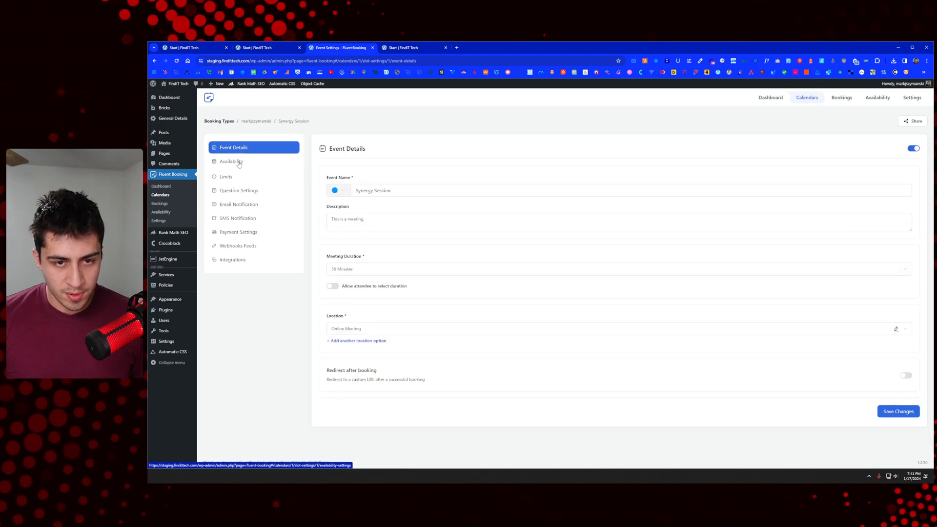
click(238, 165)
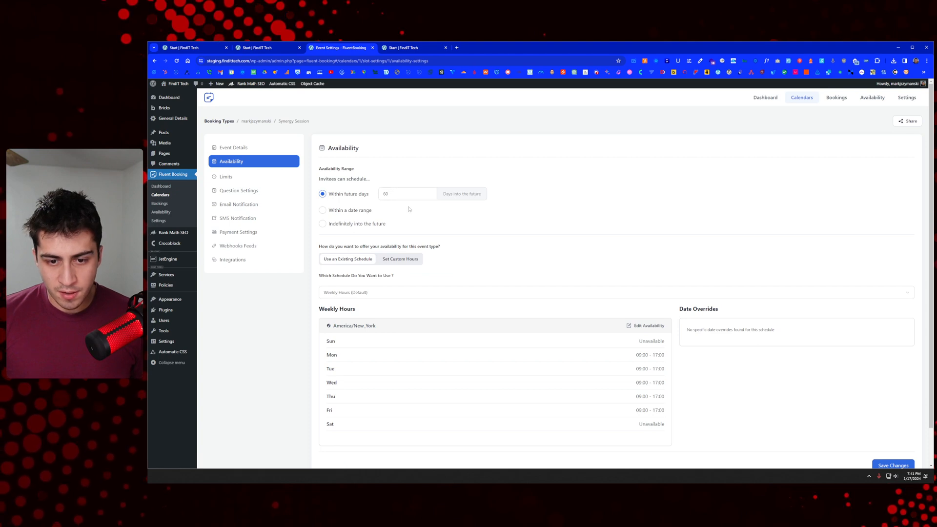
scroll(409, 209, down, 1)
scroll(409, 205, up, 1)
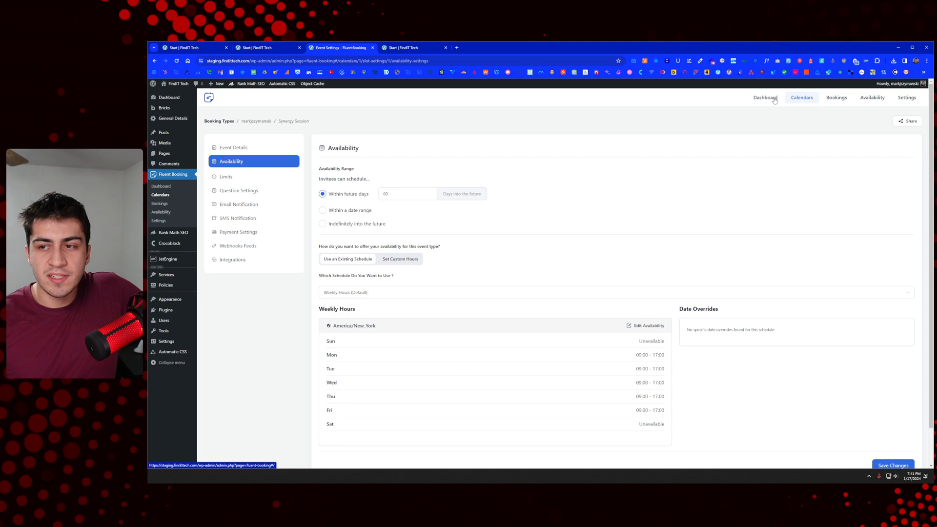
scroll(718, 136, down, 1)
scroll(732, 139, up, 1)
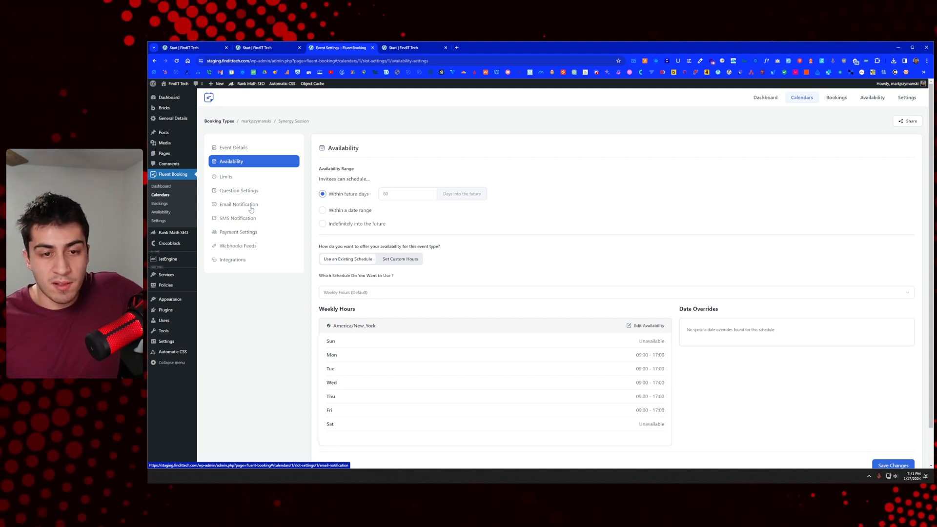
click(252, 209)
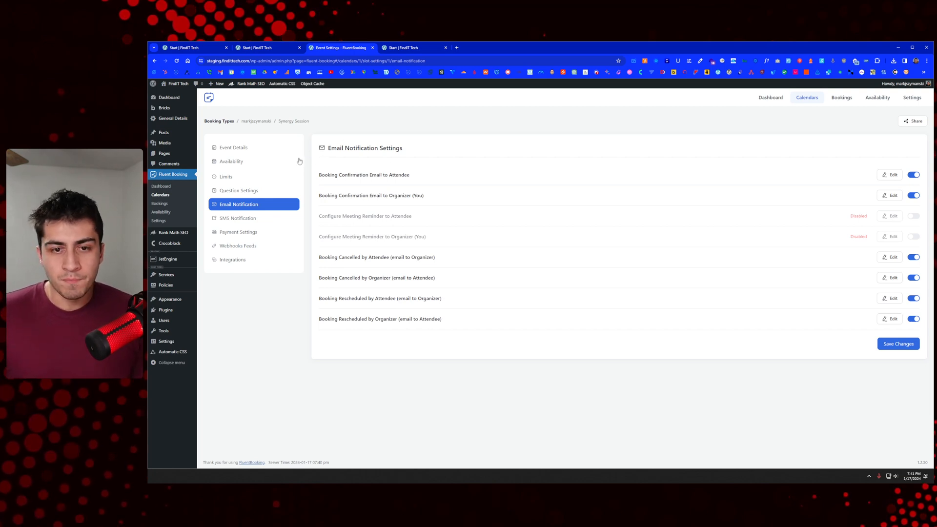
click(246, 167)
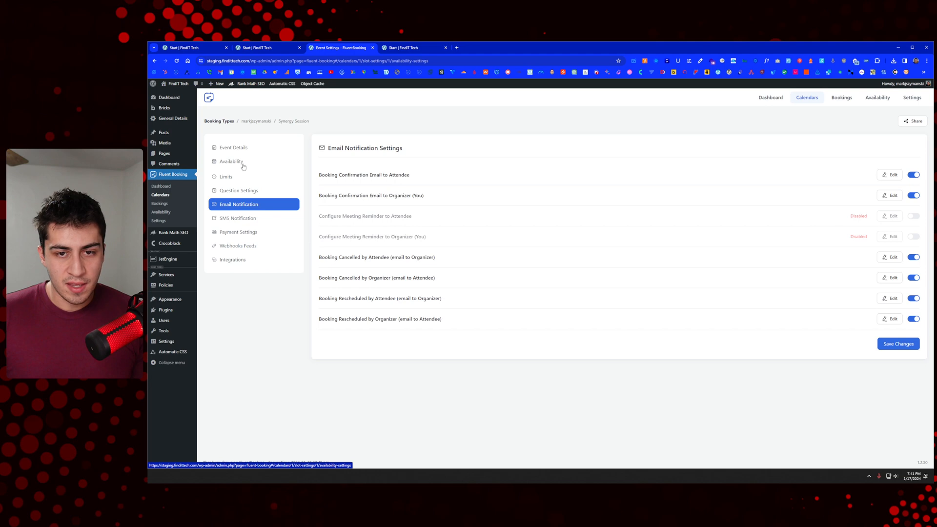
scroll(315, 185, down, 2)
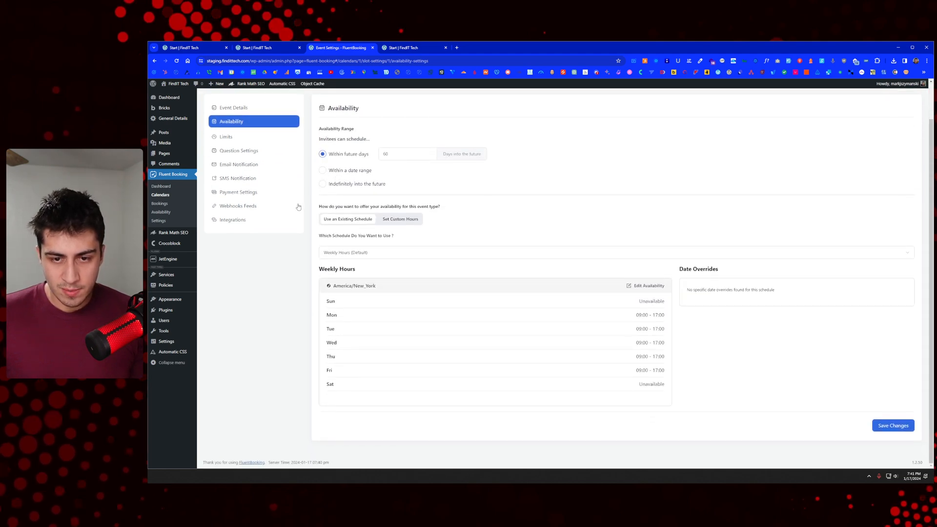
scroll(330, 241, up, 2)
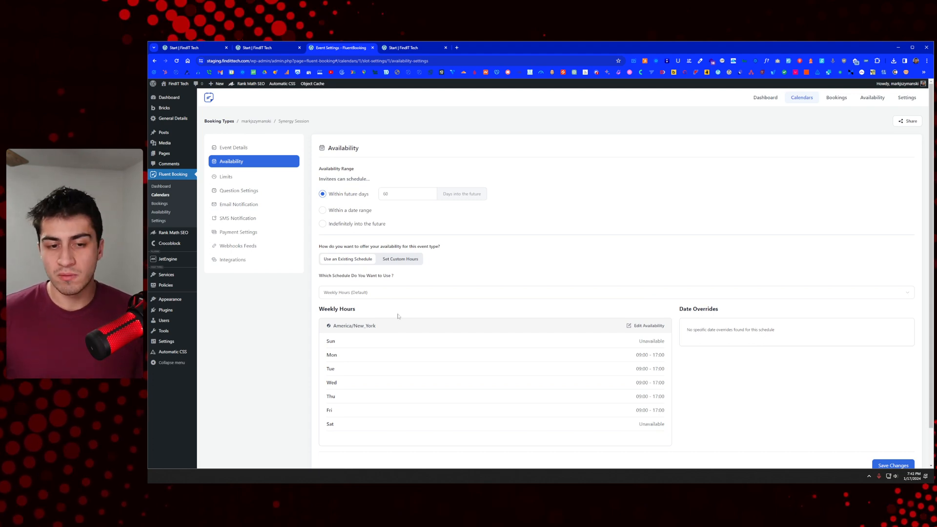
Step: Check the Limits, Payment Settings and Webhooks Feeds pages, ending on Integrations with FluentCRM available
click(282, 179)
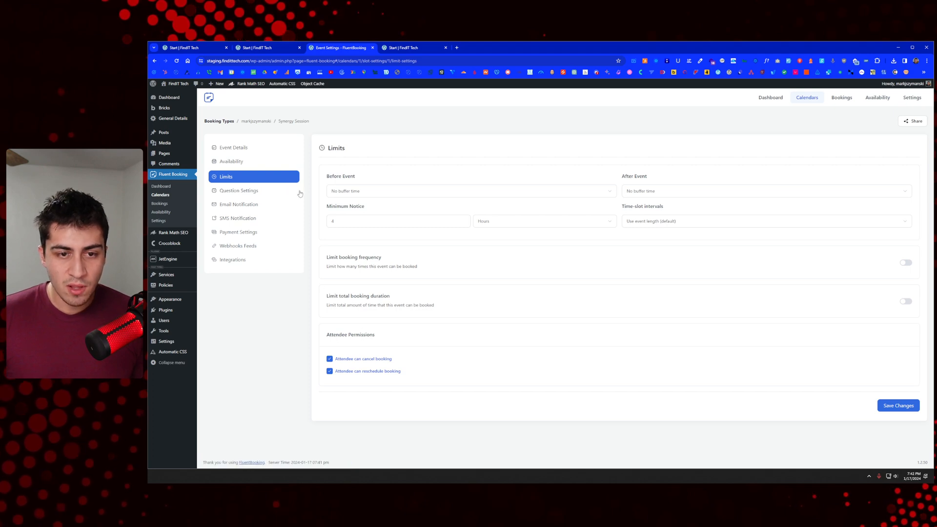
click(261, 149)
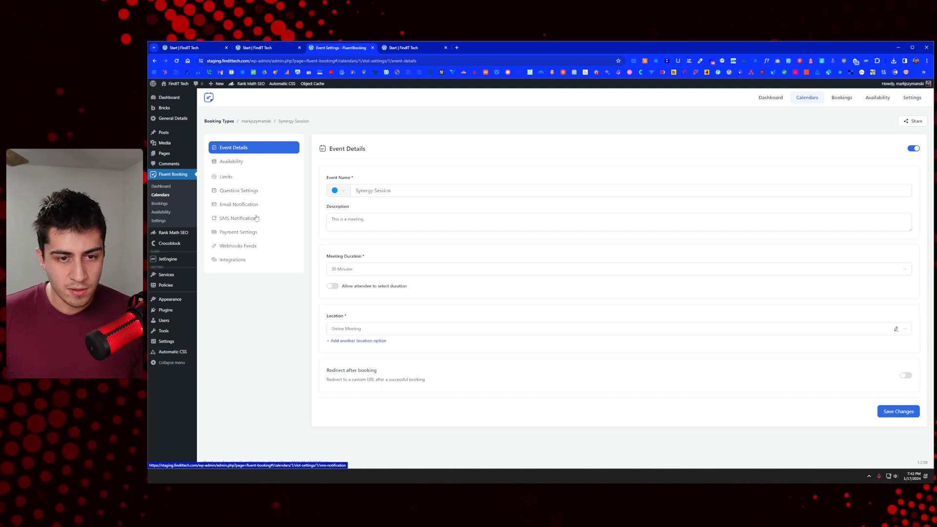
click(253, 233)
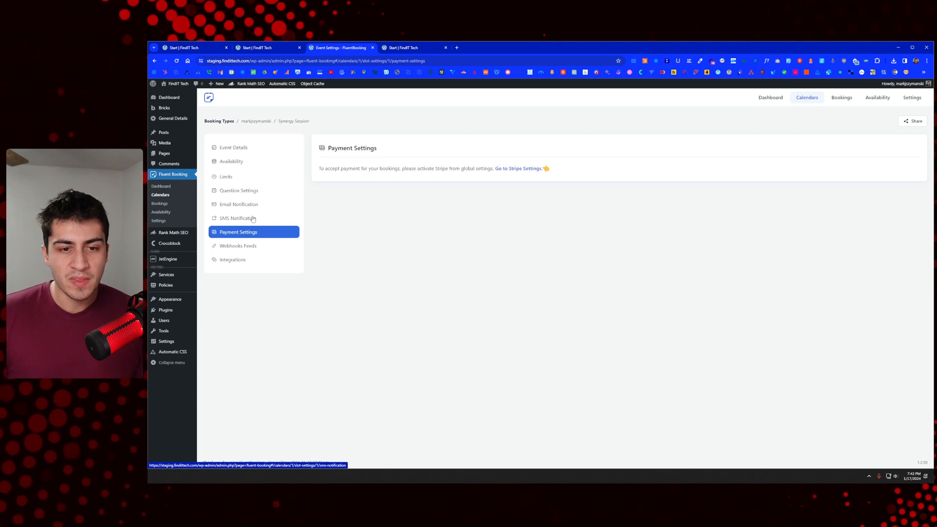
click(254, 247)
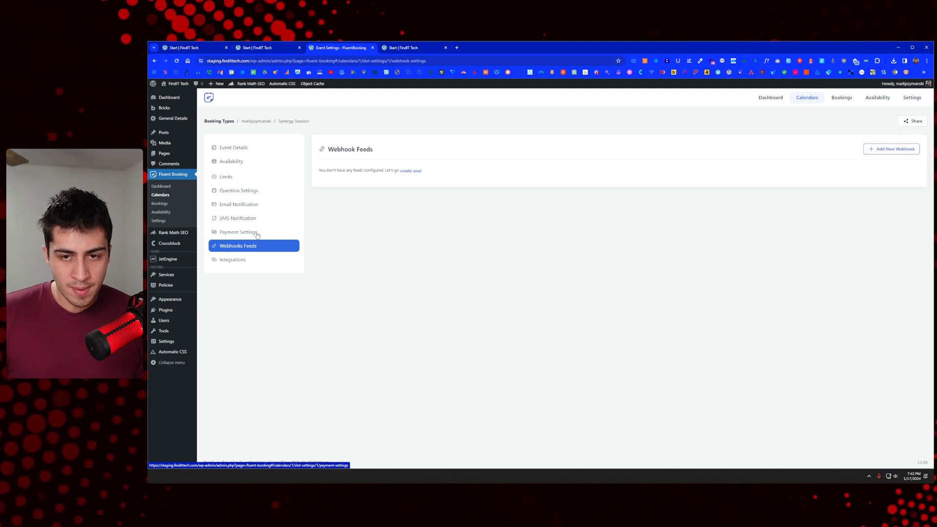
click(247, 260)
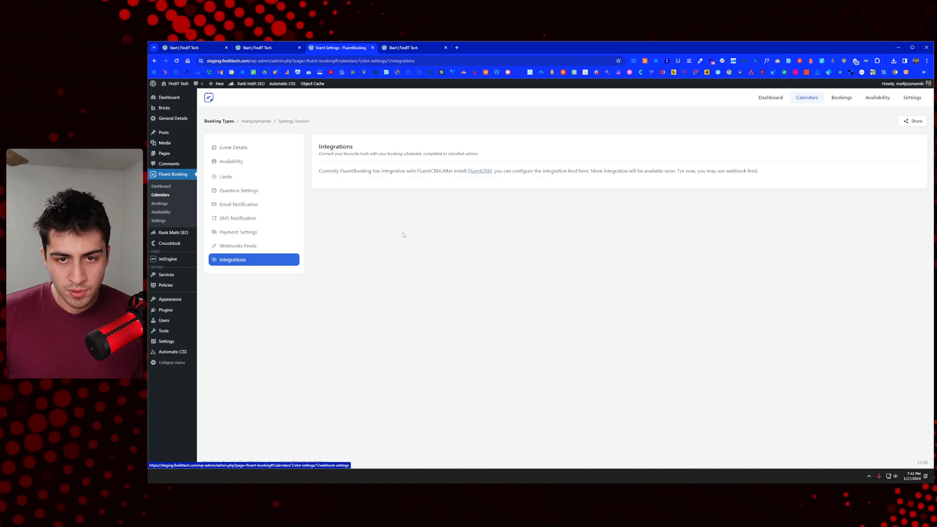
Step: Browse Bookings, Dashboard and Calendars, then view the global Google Calendar / Meet settings
click(247, 151)
click(176, 205)
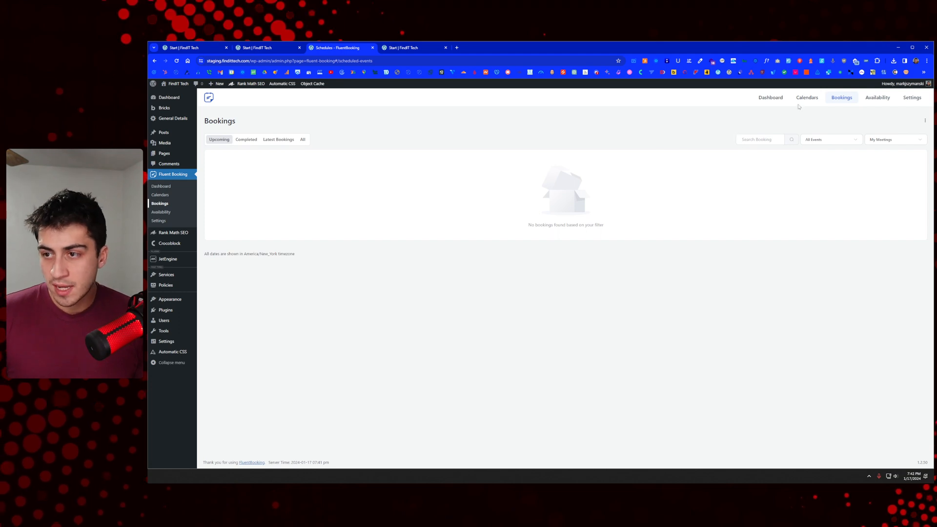
click(778, 98)
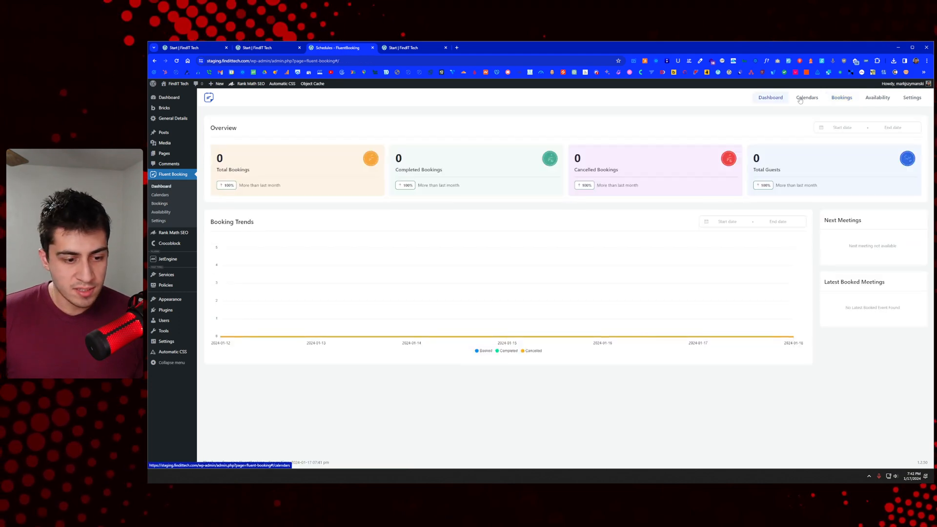
click(805, 99)
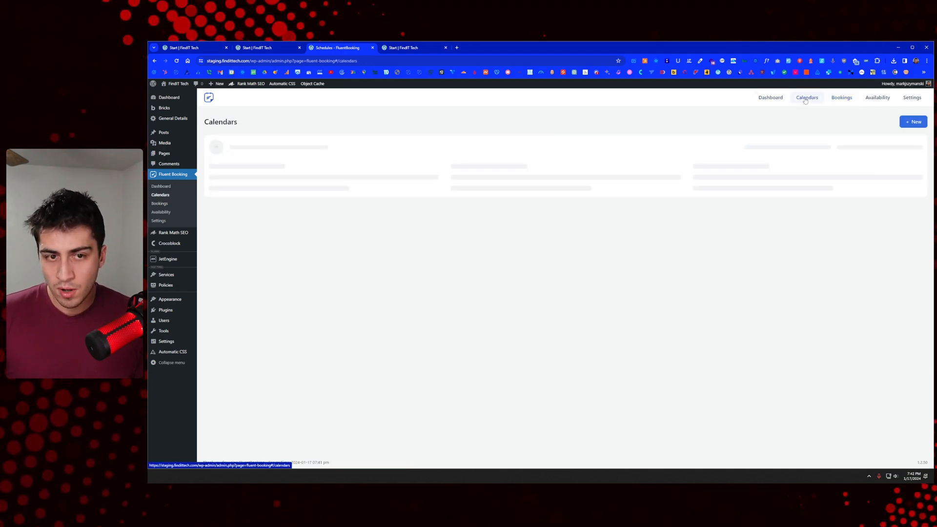
click(911, 99)
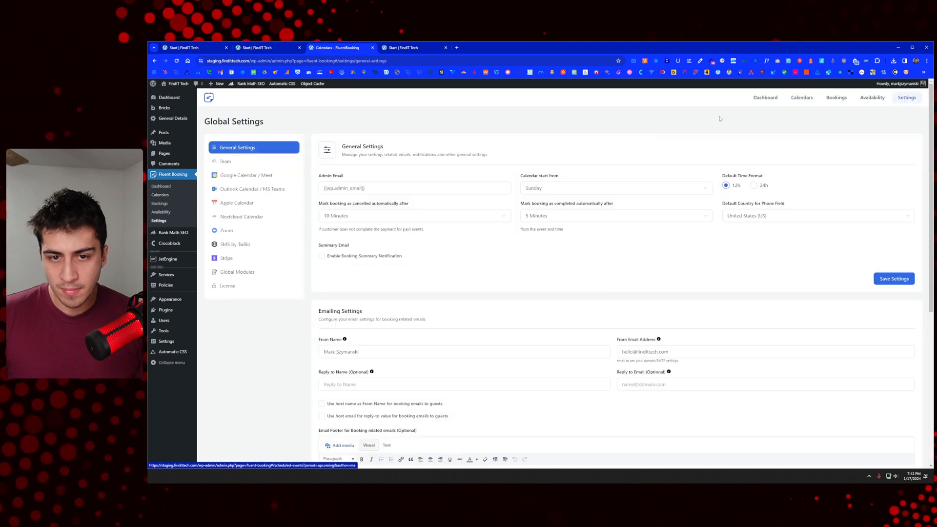
click(255, 177)
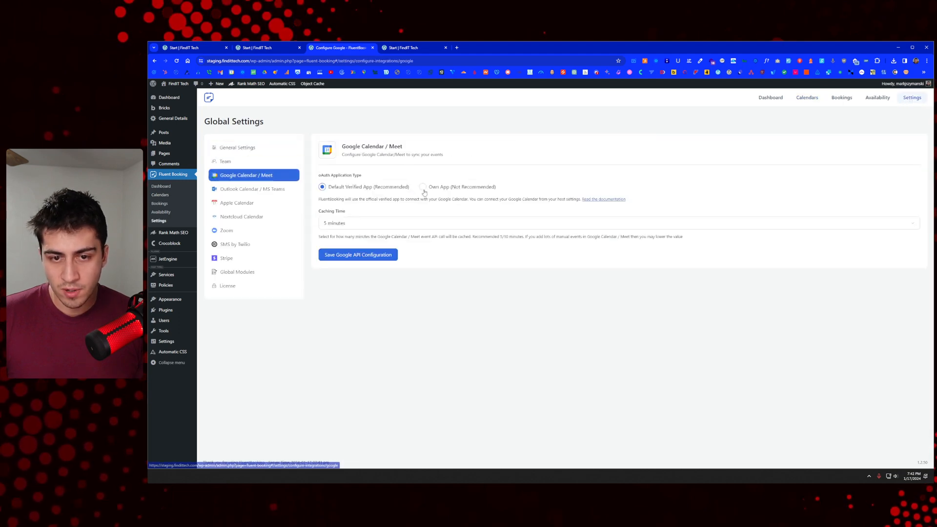